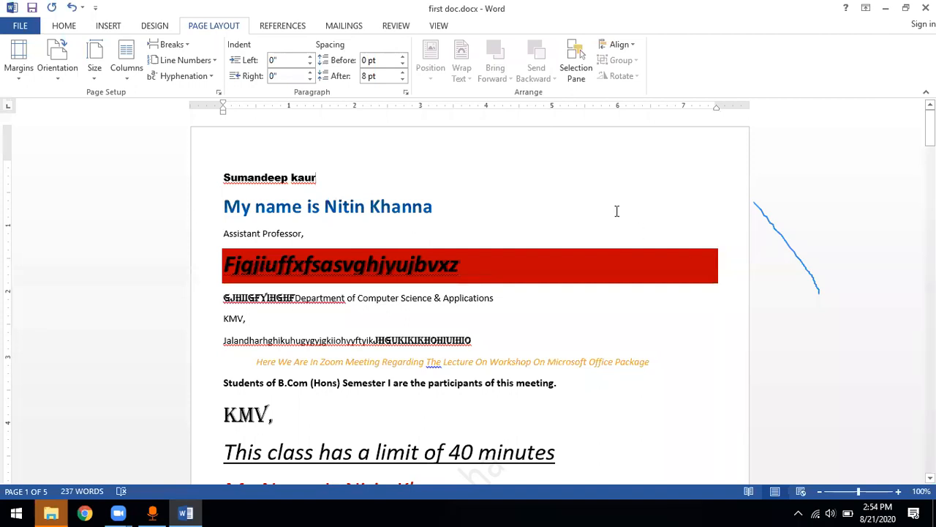
# Apply the Moderate margin preset to the document and switch it to the Wide preset
pyautogui.click(19, 74)
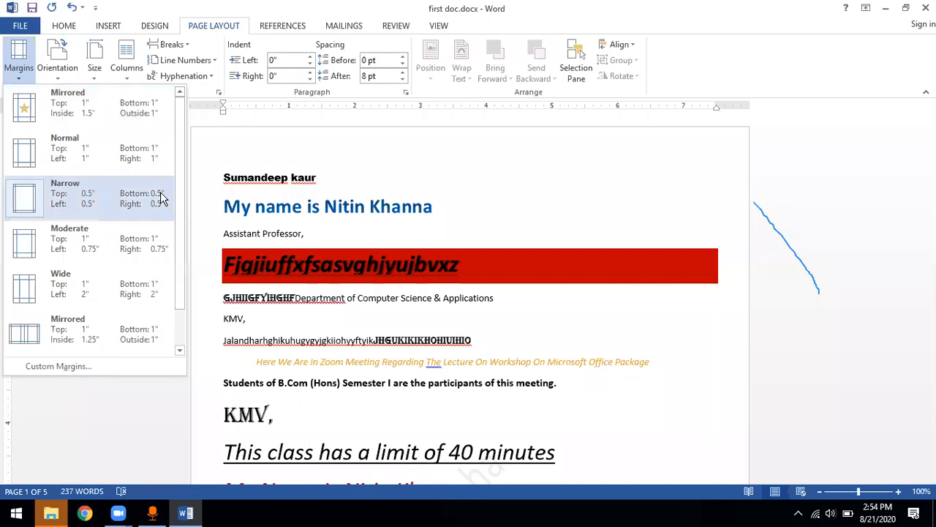
pyautogui.click(146, 247)
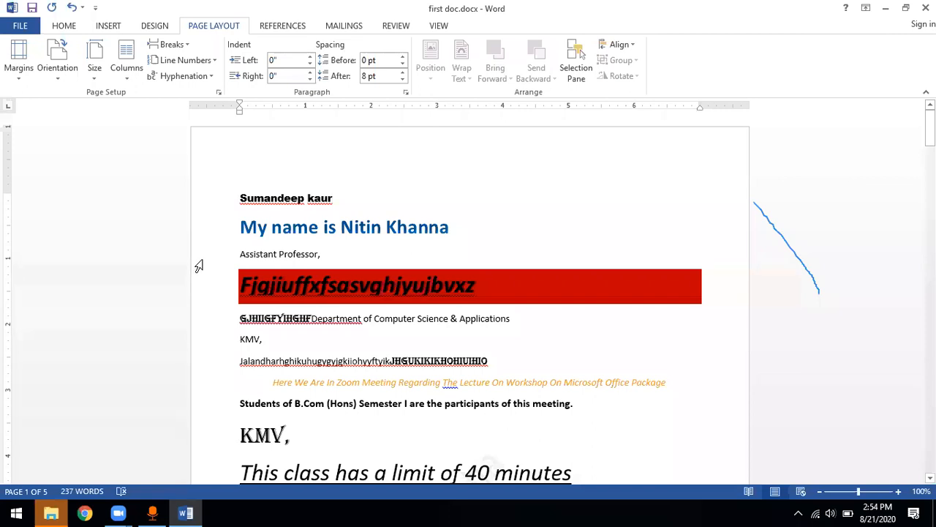
pyautogui.click(22, 81)
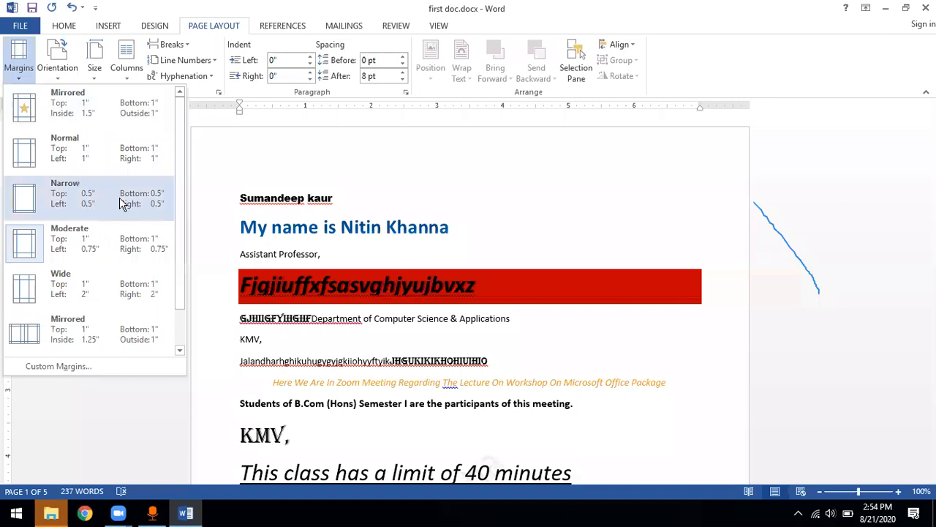
pyautogui.click(108, 291)
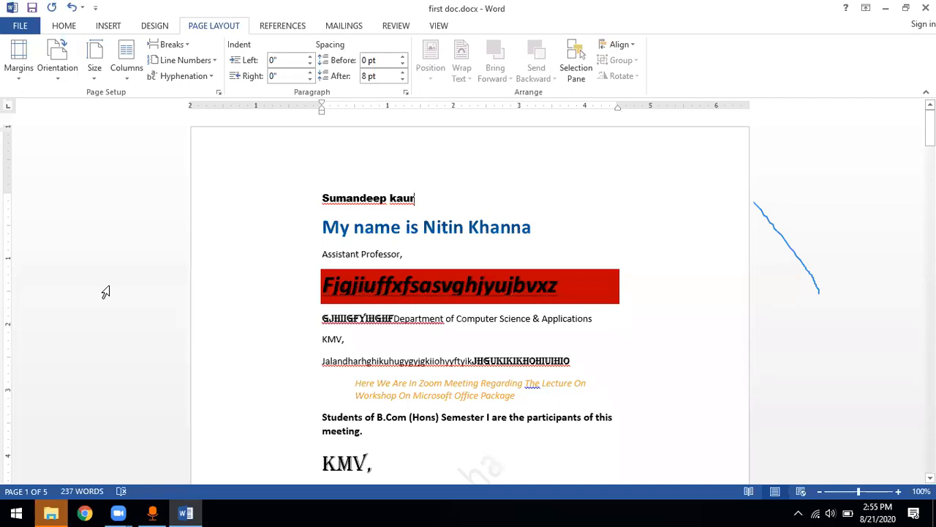
# Bring up the custom margin settings and set the top margin to 4 inches
pyautogui.click(19, 62)
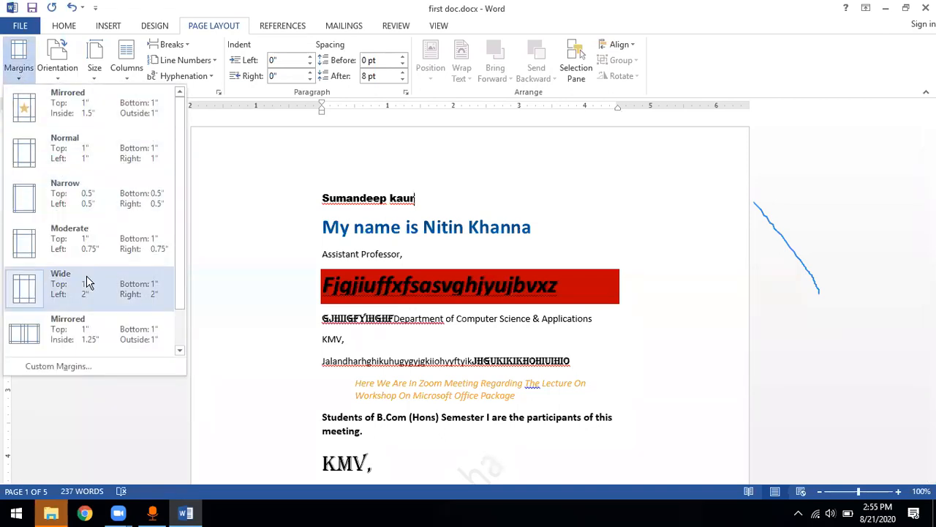
pyautogui.click(58, 366)
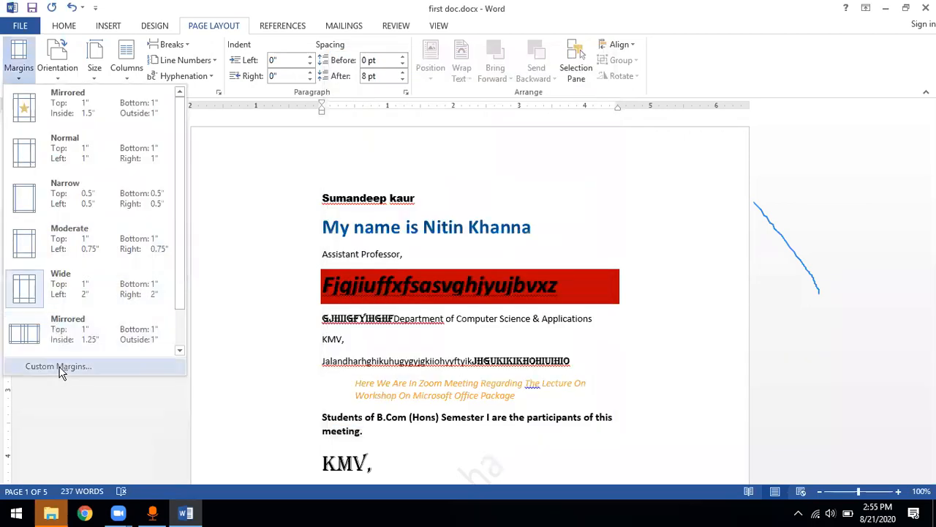
pyautogui.click(60, 368)
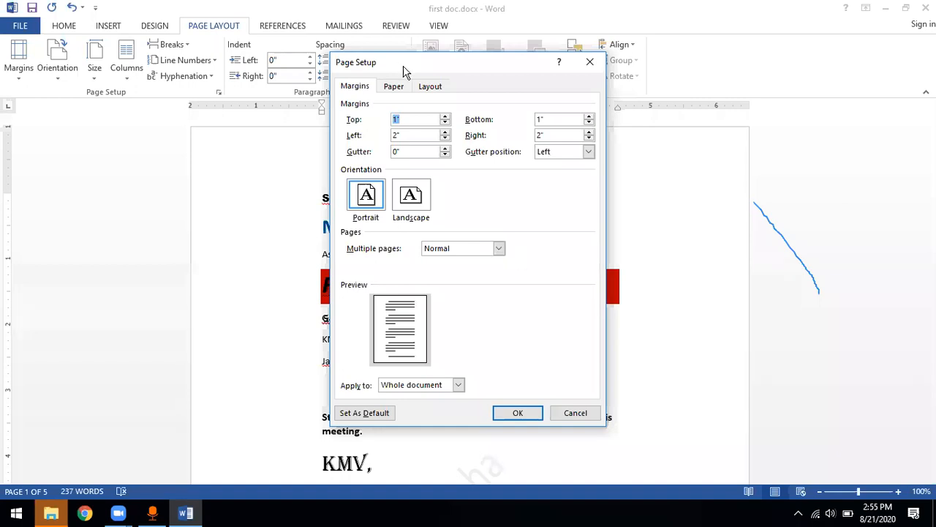
pyautogui.moveTo(407, 67); pyautogui.dragTo(396, 108)
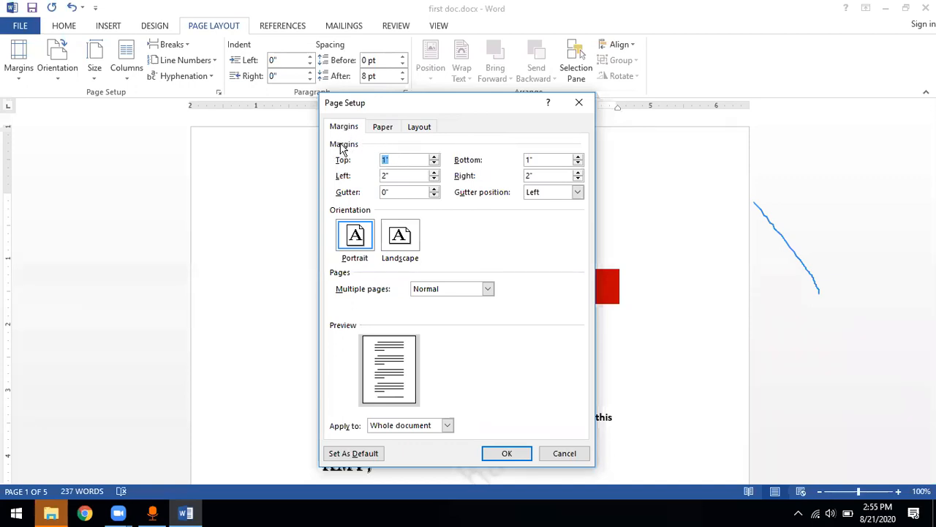
pyautogui.click(398, 159)
pyautogui.press('BackSpace')
pyautogui.press('BackSpace')
pyautogui.write('4')
pyautogui.press('Tab')
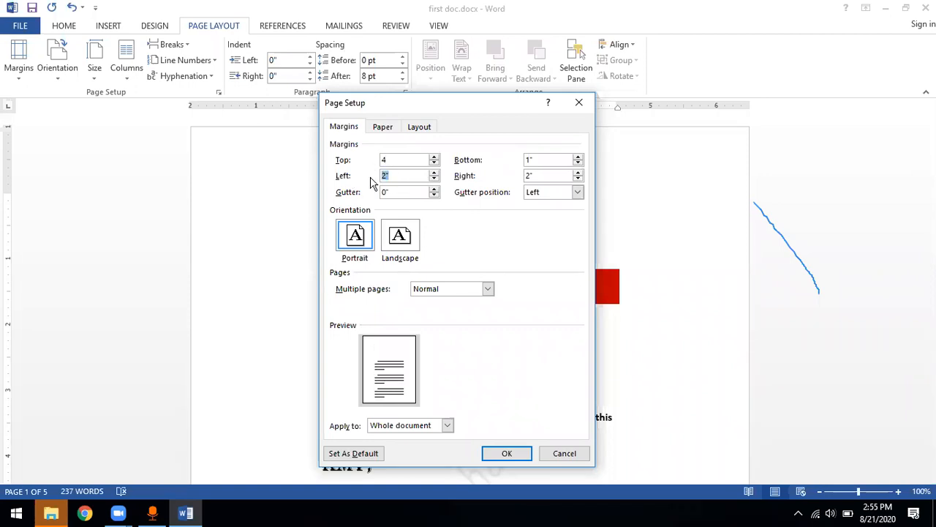
# Set the left margin to 1.5 inches and the top margin to 1 inch in the custom margin settings
pyautogui.write('1.5')
pyautogui.click(372, 160)
pyautogui.write('1')
pyautogui.click(378, 128)
pyautogui.click(348, 129)
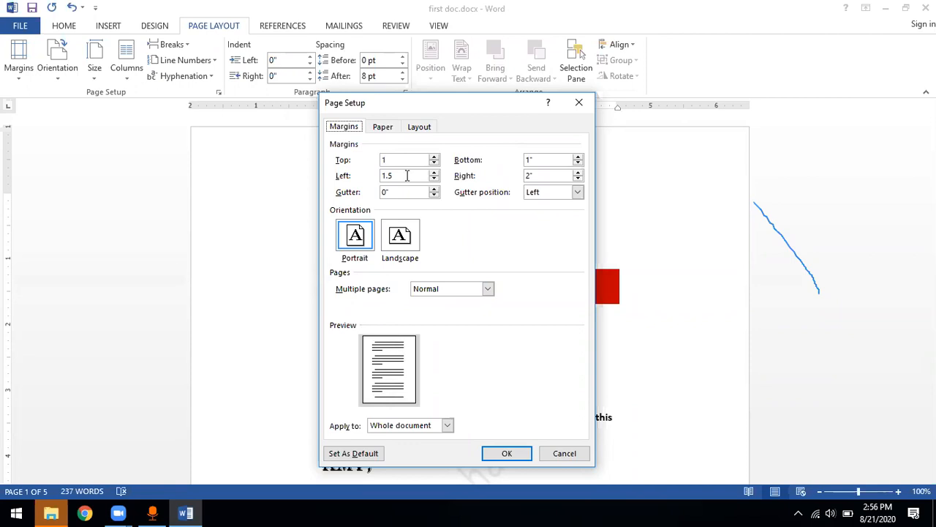
# Set the top margin to 4 inches and apply the custom margins to the whole document
pyautogui.click(386, 160)
pyautogui.press('BackSpace')
pyautogui.write('4')
pyautogui.click(538, 160)
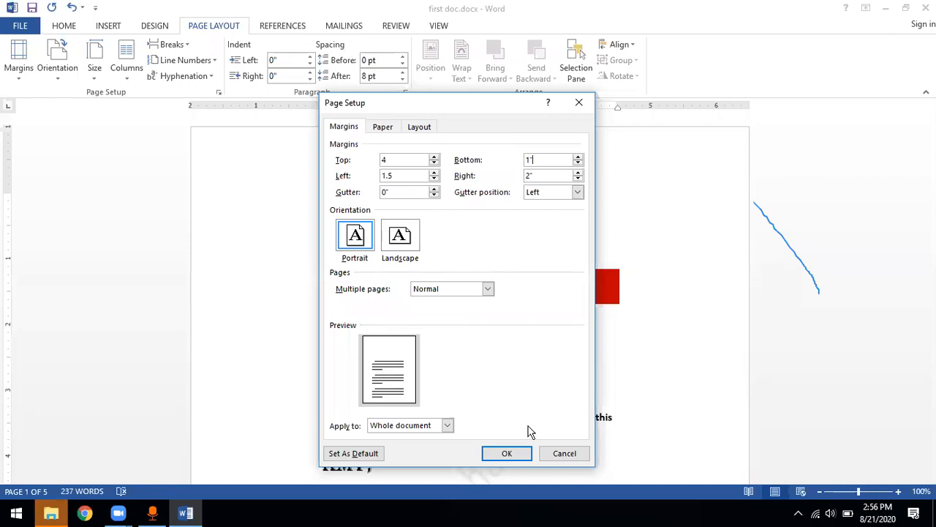
pyautogui.click(510, 455)
# Review the custom margin values in the page setup settings and close them without changes
pyautogui.click(20, 69)
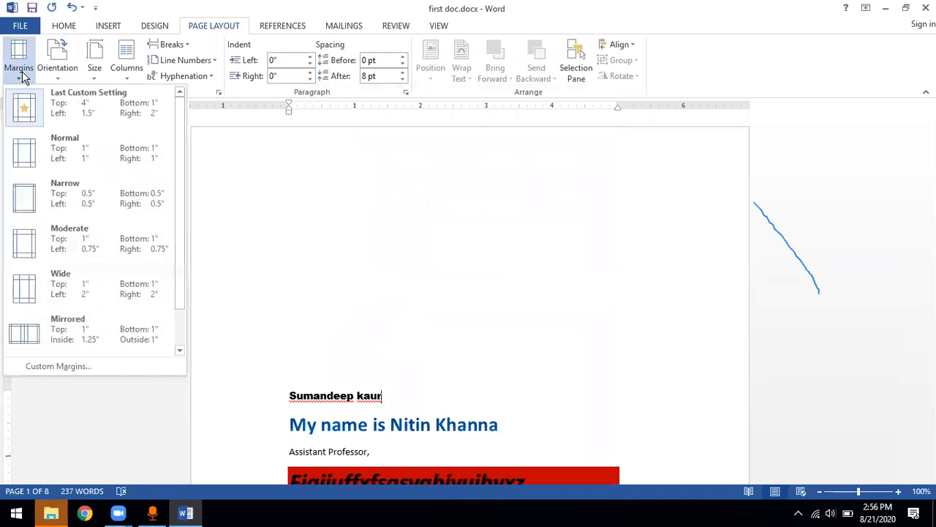
pyautogui.click(68, 367)
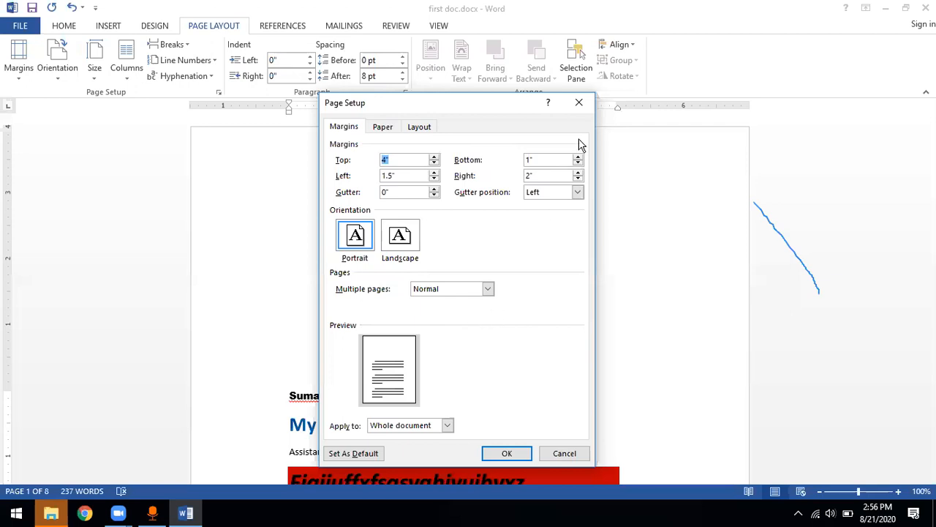
pyautogui.click(584, 102)
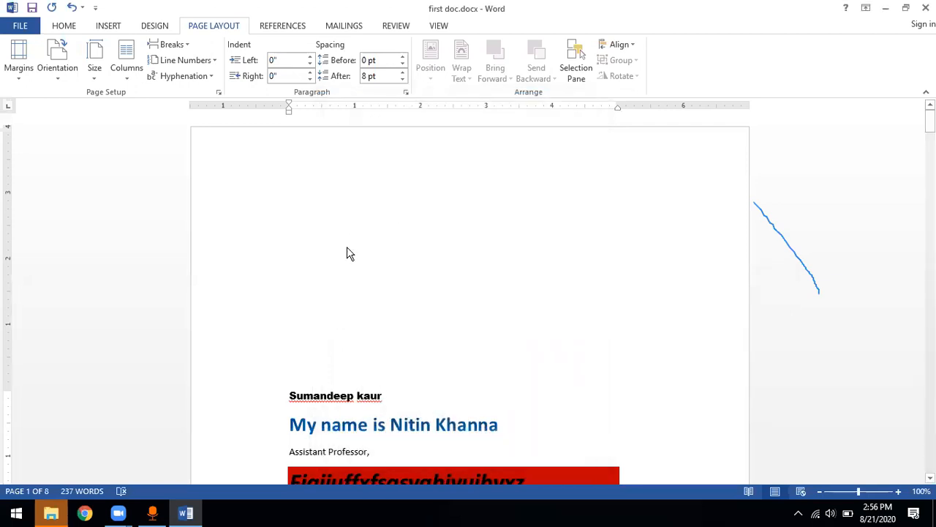
# Enter the page header area, return to the body text, and undo the custom margin change
pyautogui.doubleClick(346, 247)
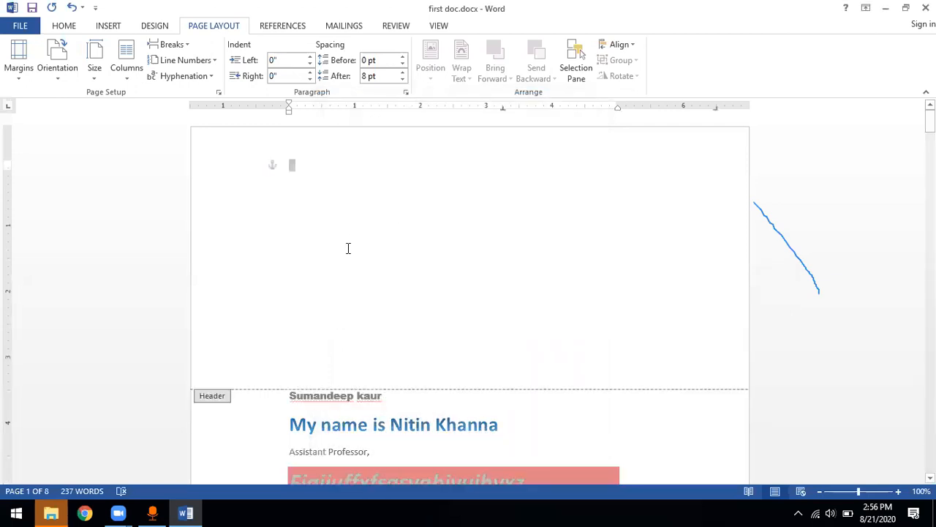
pyautogui.doubleClick(351, 412)
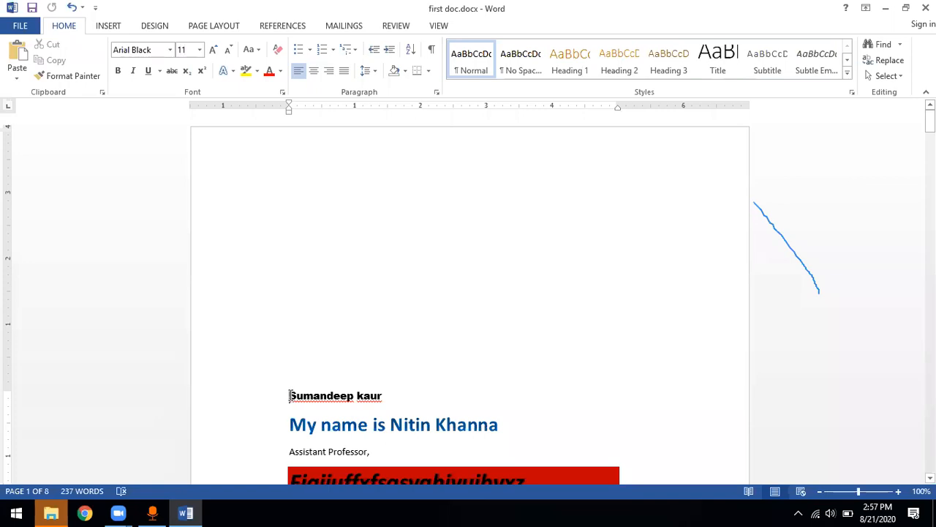
pyautogui.click(69, 8)
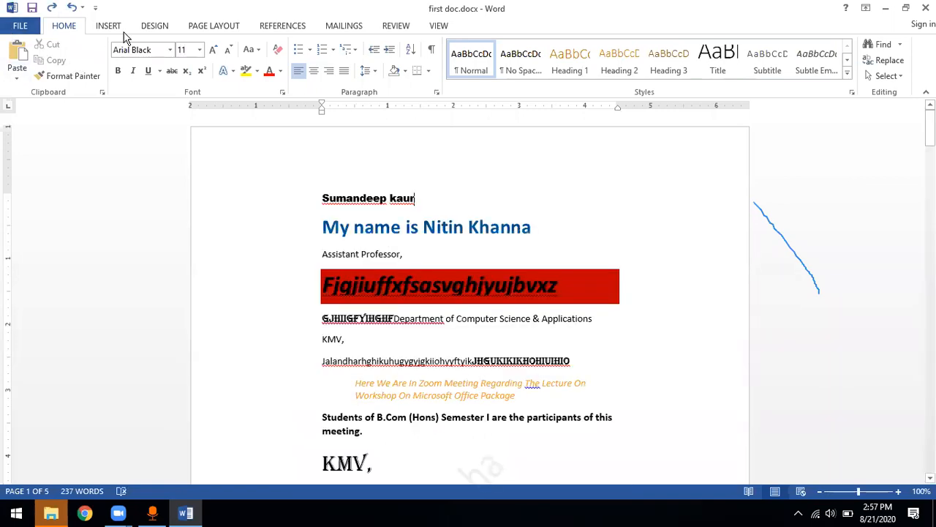
# Reopen the custom margin settings and examine the available gutter position options
pyautogui.click(202, 28)
pyautogui.click(19, 79)
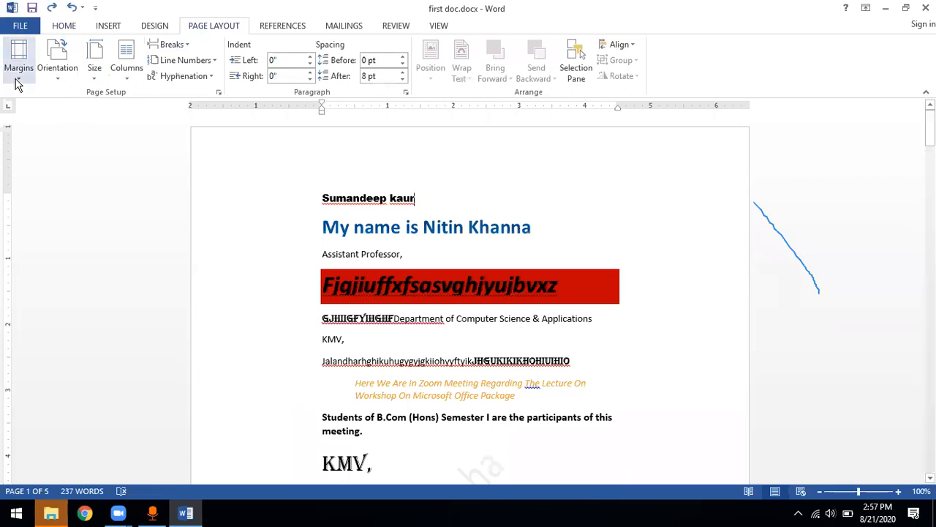
pyautogui.click(61, 366)
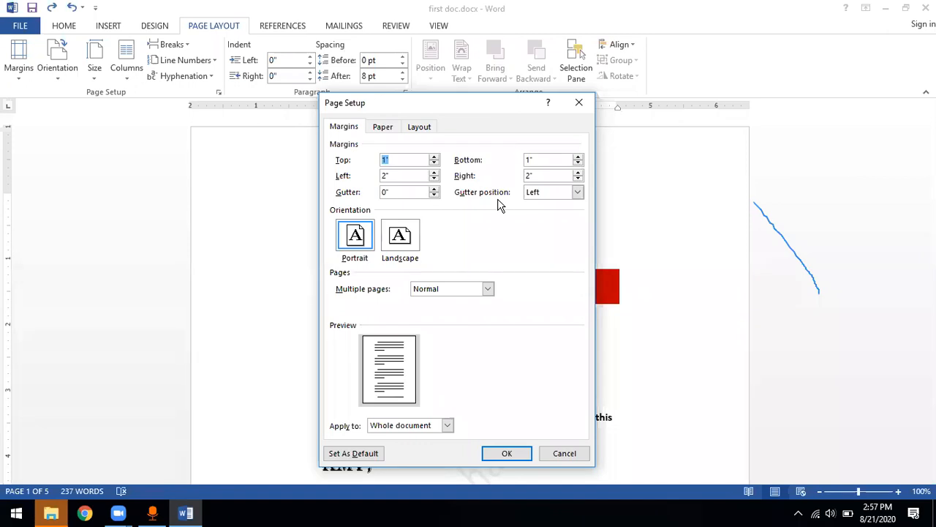
pyautogui.click(578, 194)
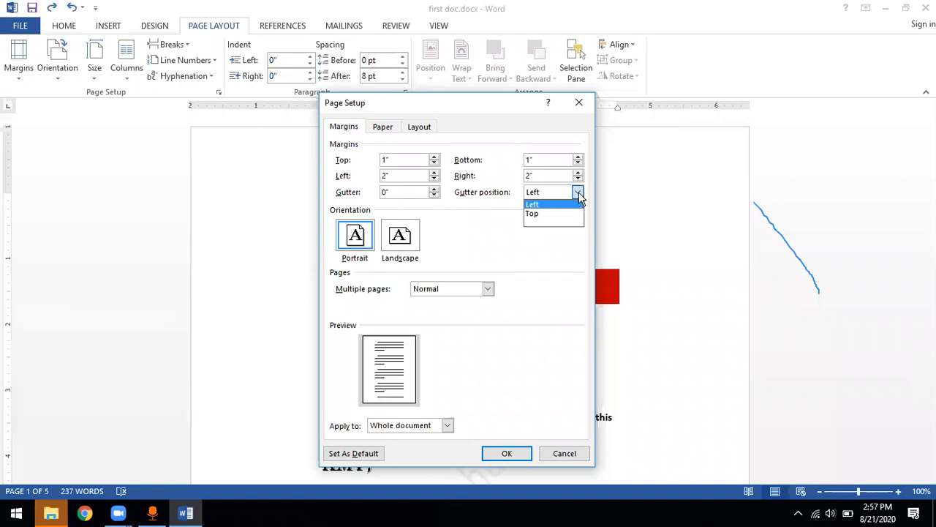
pyautogui.click(579, 191)
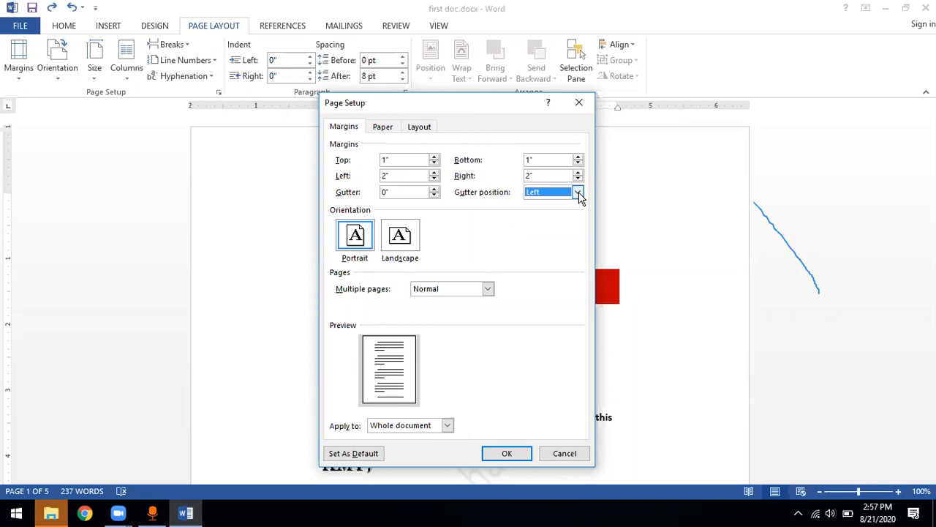
pyautogui.click(578, 191)
pyautogui.click(537, 263)
# Increase the gutter width to 1 inch in the custom margin settings
pyautogui.click(435, 189)
pyautogui.click(435, 189)
pyautogui.click(435, 189)
pyautogui.click(435, 189)
pyautogui.click(435, 189)
pyautogui.click(434, 189)
pyautogui.click(435, 189)
pyautogui.click(435, 188)
pyautogui.click(435, 189)
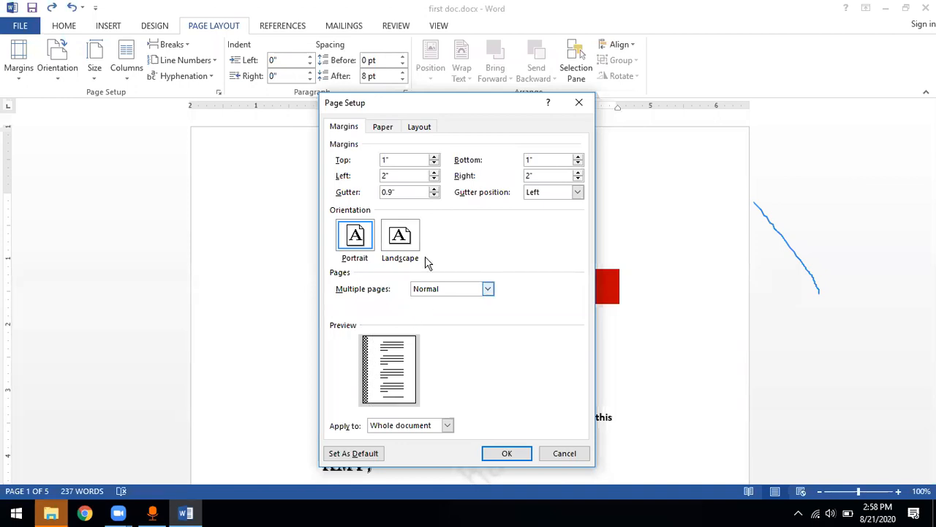
pyautogui.click(435, 188)
# Set the gutter position to Top and try smaller and larger gutter widths, ending at 1 inch
pyautogui.click(577, 192)
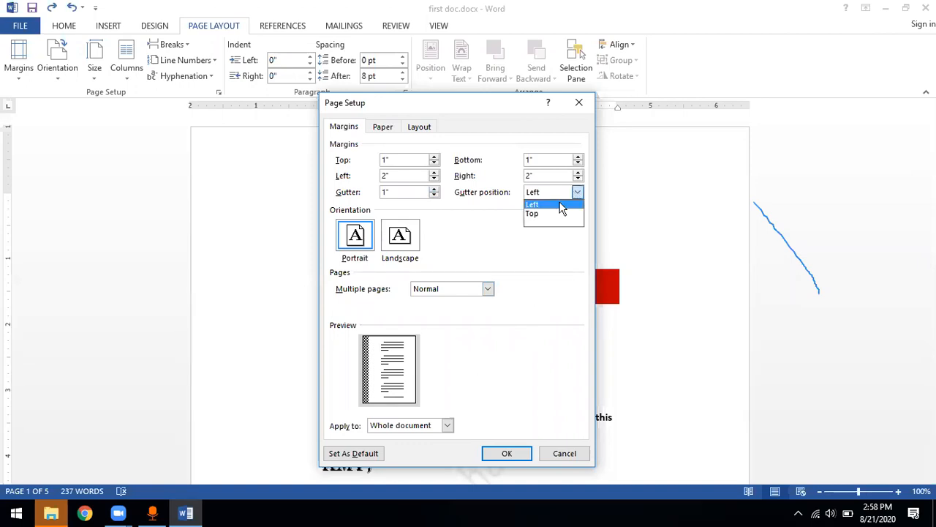
pyautogui.click(543, 215)
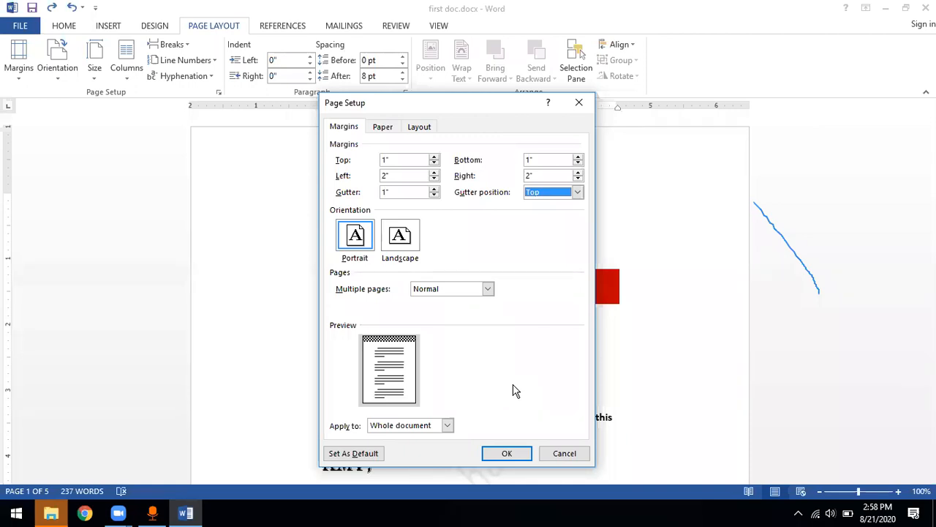
pyautogui.click(435, 196)
pyautogui.click(435, 196)
pyautogui.click(434, 196)
pyautogui.click(435, 195)
pyautogui.click(435, 194)
pyautogui.click(435, 195)
pyautogui.click(435, 194)
pyautogui.click(435, 194)
pyautogui.click(435, 189)
pyautogui.click(435, 189)
pyautogui.click(434, 188)
pyautogui.click(434, 189)
pyautogui.click(434, 189)
pyautogui.click(435, 189)
pyautogui.click(434, 189)
# Set the gutter position to Left and apply the page setup to the whole document
pyautogui.click(578, 193)
pyautogui.click(541, 205)
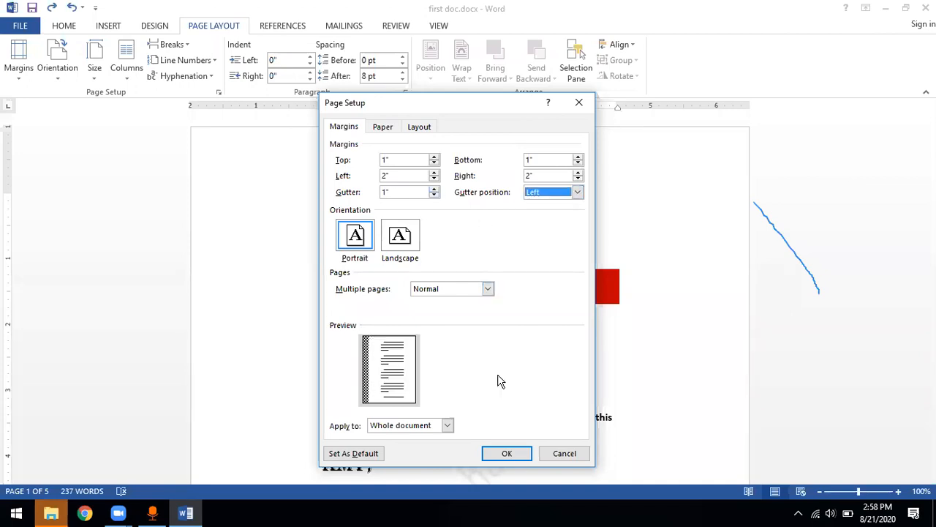
pyautogui.click(505, 455)
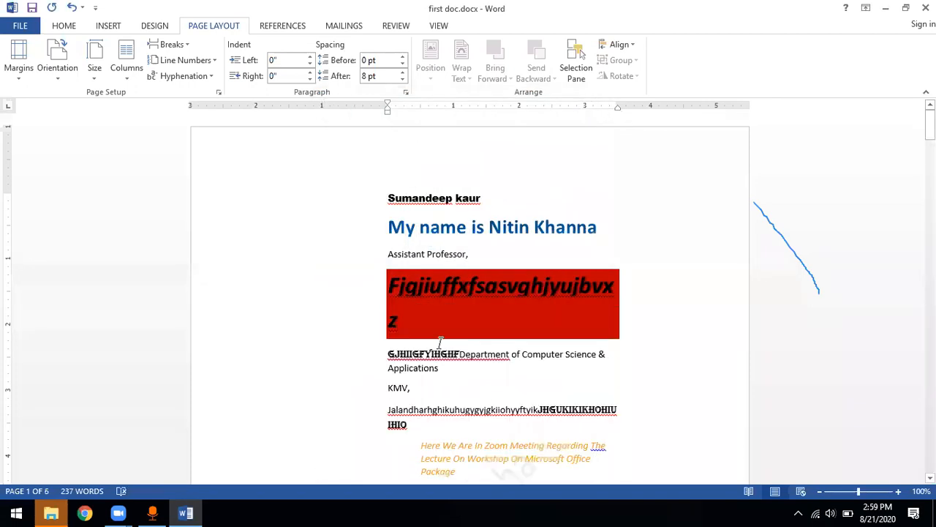
# Try lowering the gutter to 0 inches in the custom margin settings, cancel, and undo back to the Moderate margins
pyautogui.click(18, 79)
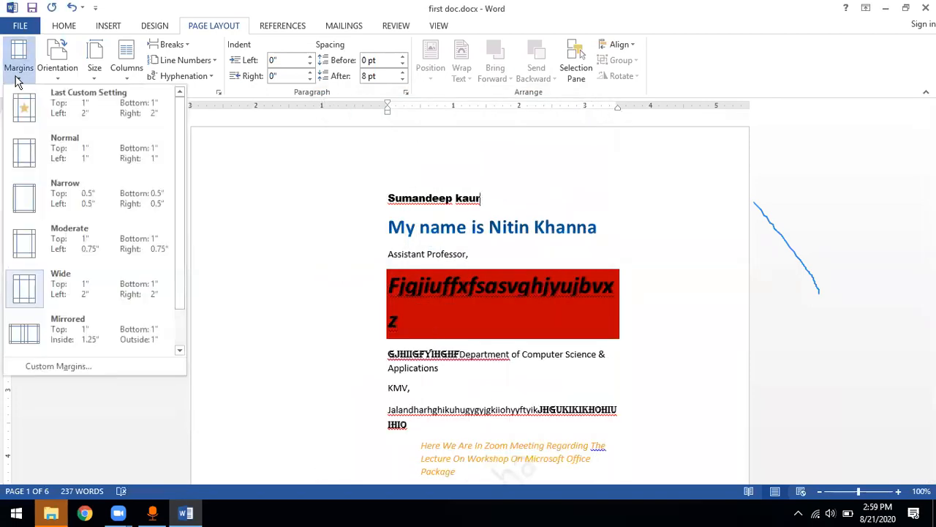
pyautogui.click(66, 366)
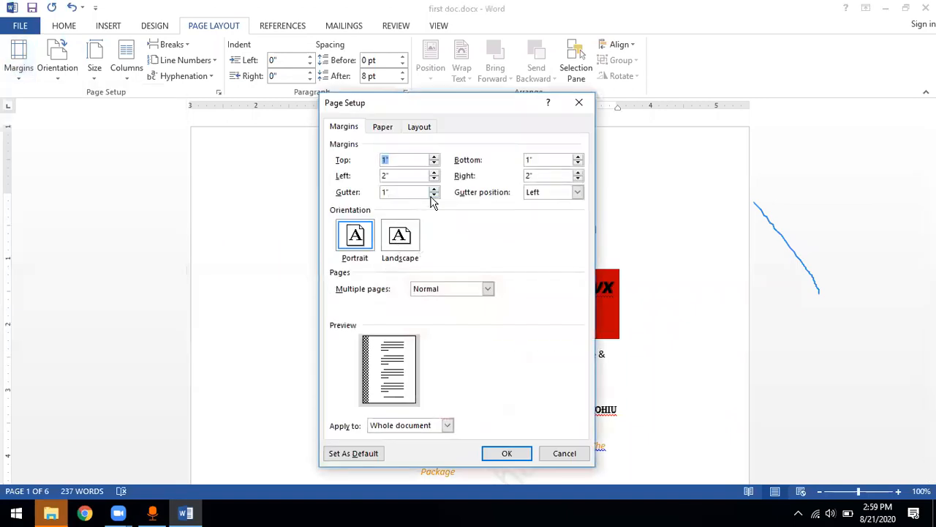
pyautogui.click(434, 195)
pyautogui.click(434, 195)
pyautogui.click(434, 195)
pyautogui.click(434, 195)
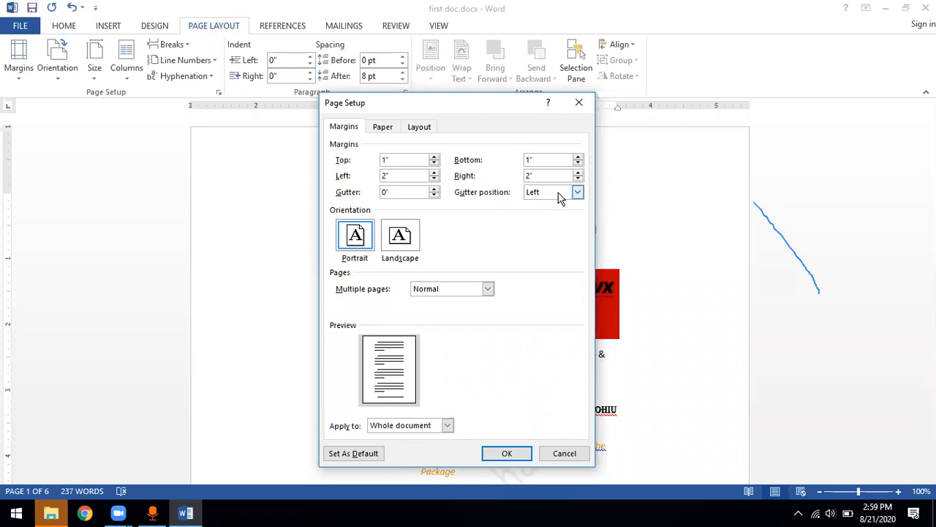
pyautogui.click(577, 453)
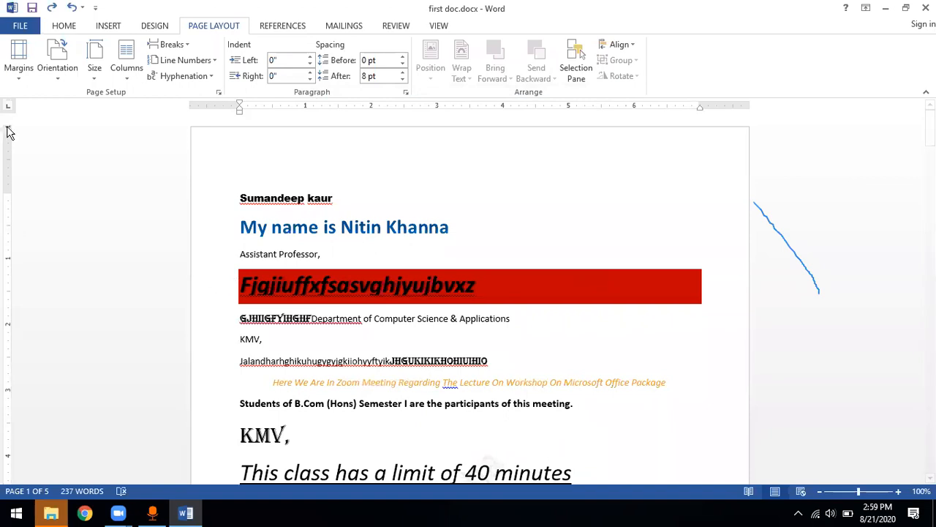
pyautogui.click(19, 79)
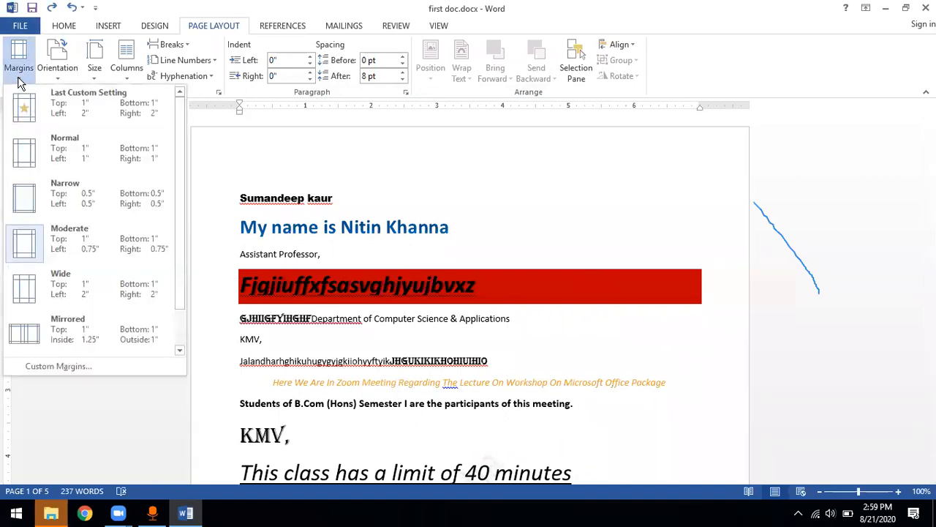
pyautogui.click(20, 80)
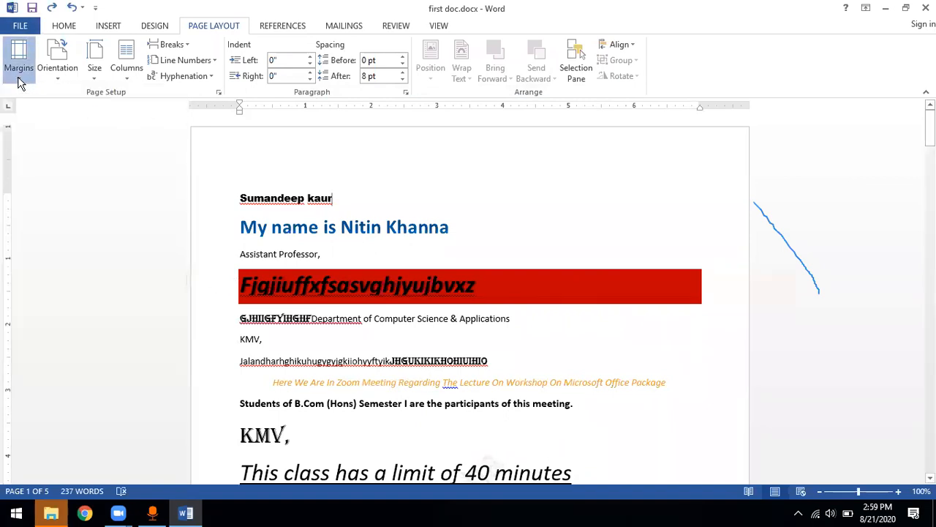
# Change the document's page orientation to Landscape
pyautogui.click(60, 83)
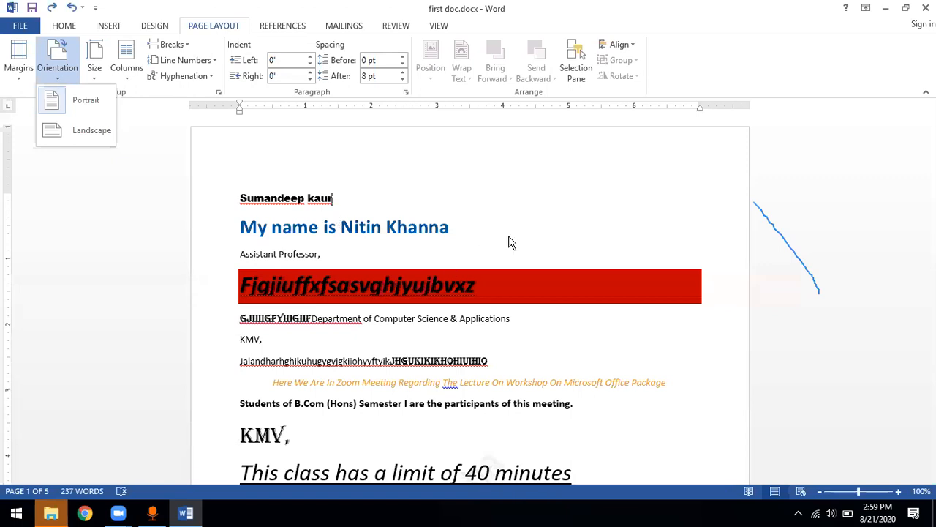
pyautogui.scroll(-5, 508, 236)
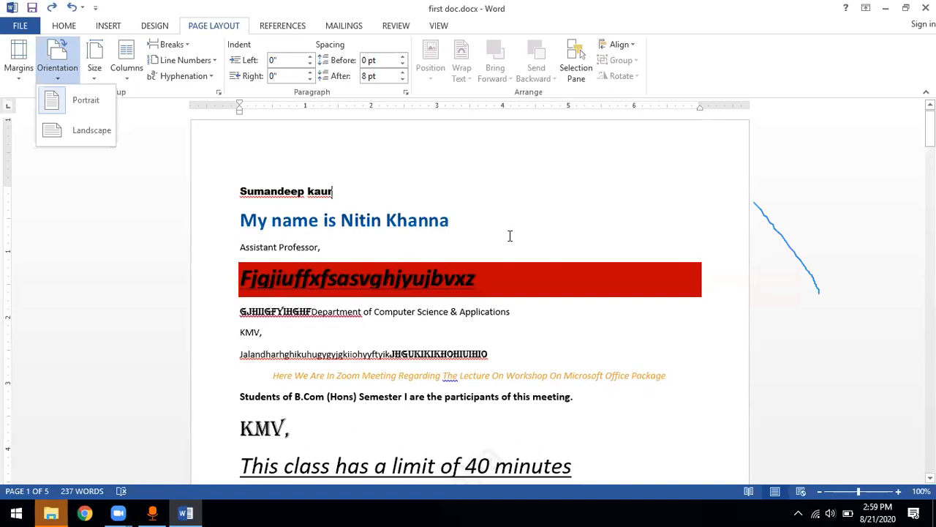
pyautogui.scroll(-5, 509, 235)
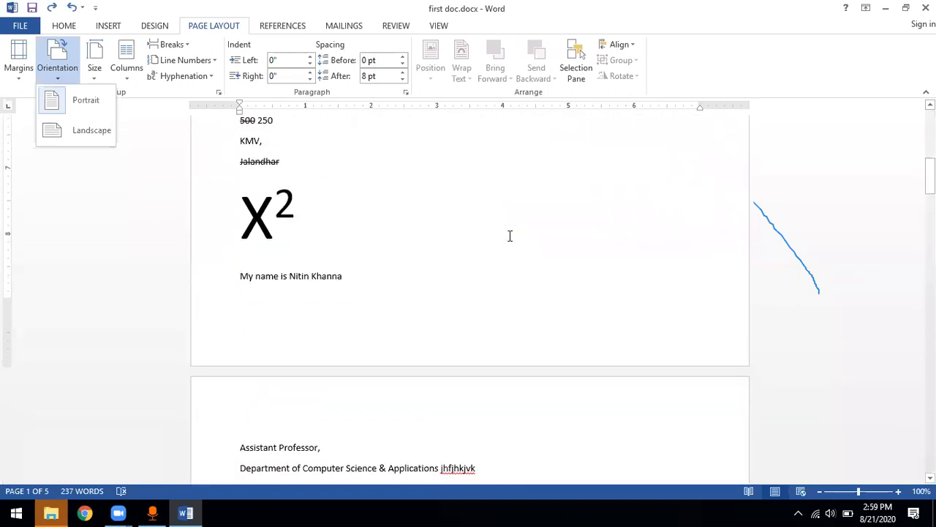
pyautogui.scroll(2, 509, 235)
pyautogui.scroll(8, 509, 235)
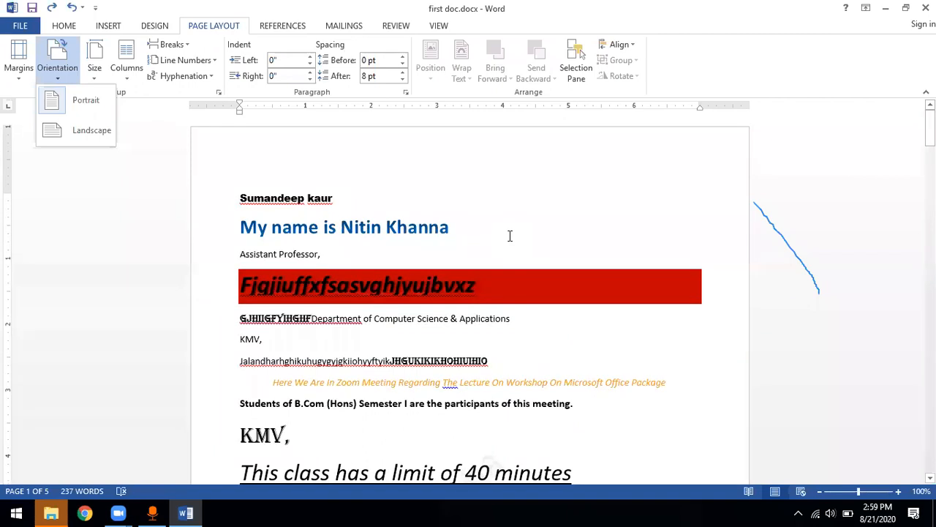
pyautogui.click(91, 135)
pyautogui.scroll(-1, 790, 298)
pyautogui.scroll(-5, 791, 300)
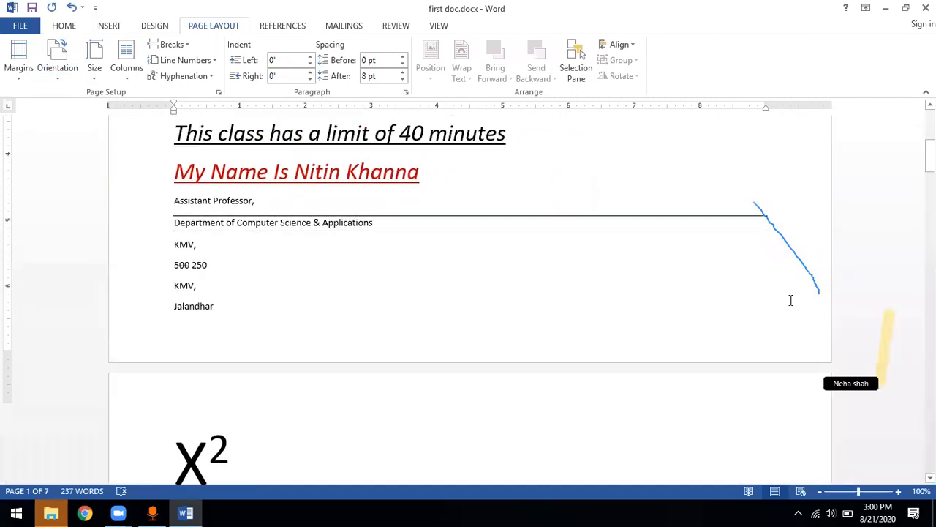
pyautogui.scroll(1, 789, 300)
pyautogui.scroll(5, 790, 300)
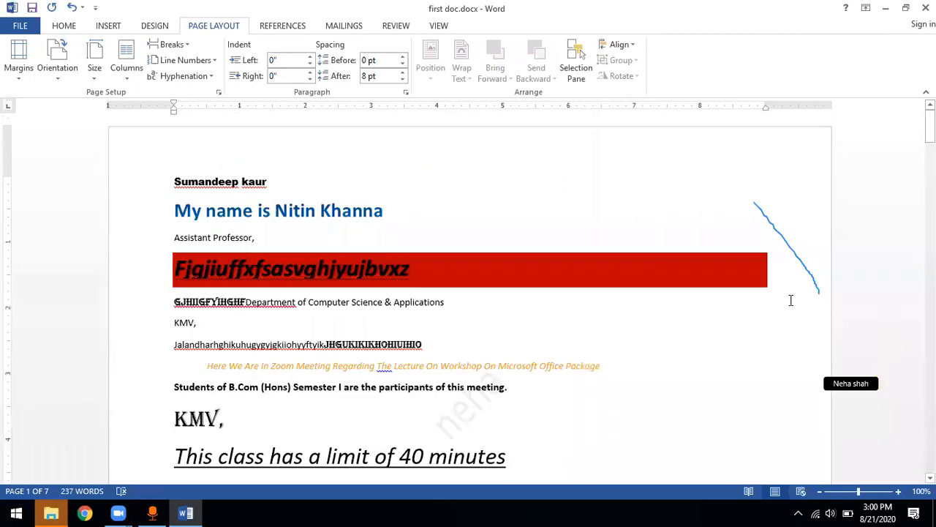
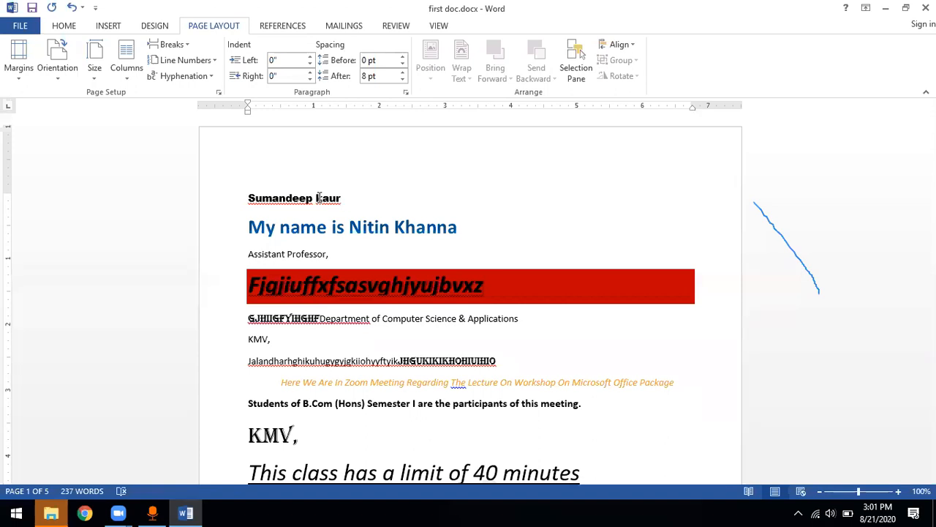
# Set a custom paper height of 14 inches for the whole document
pyautogui.click(96, 77)
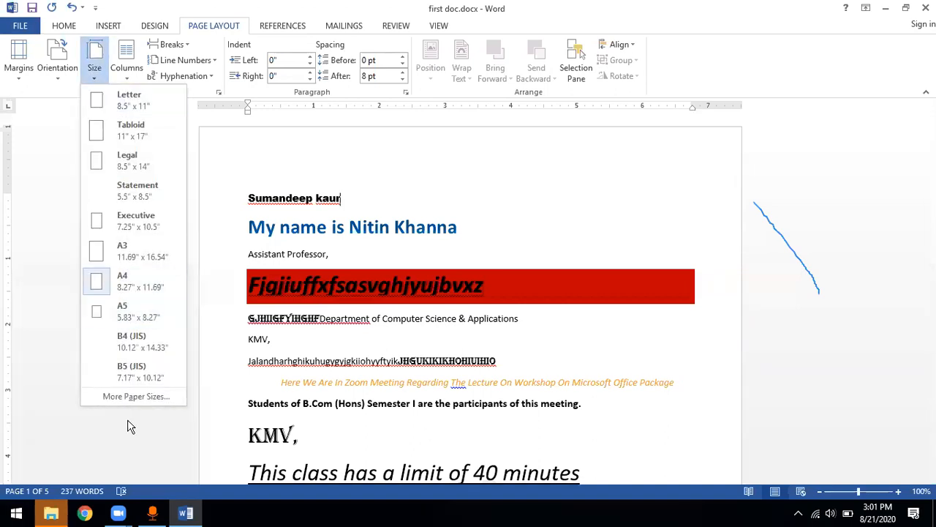
pyautogui.click(138, 396)
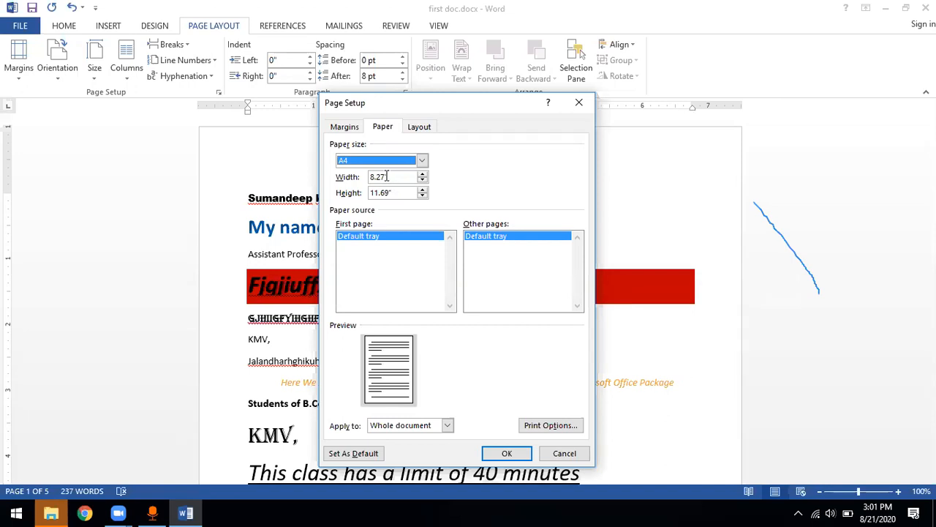
pyautogui.moveTo(390, 176); pyautogui.dragTo(367, 198)
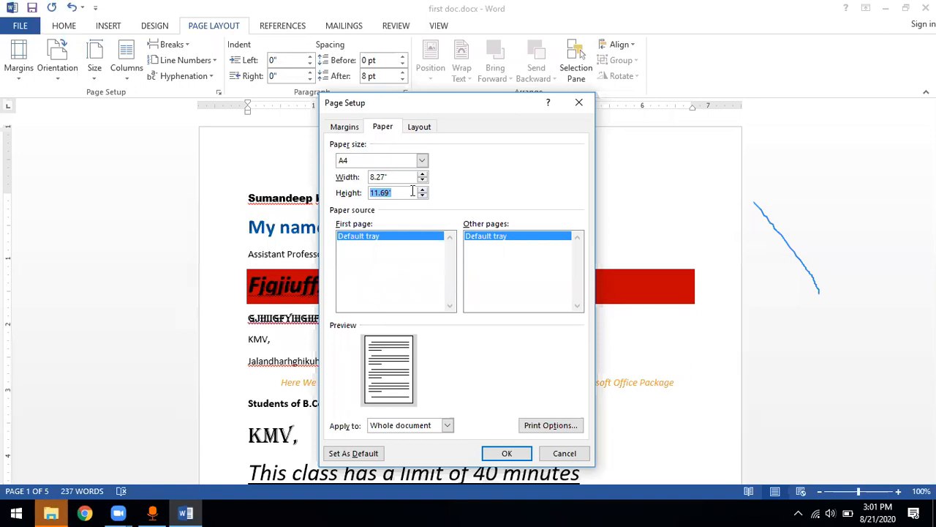
pyautogui.write('24')
pyautogui.click(409, 176)
pyautogui.press('Tab')
pyautogui.press('BackSpace')
pyautogui.write('14"')
pyautogui.press('Return')
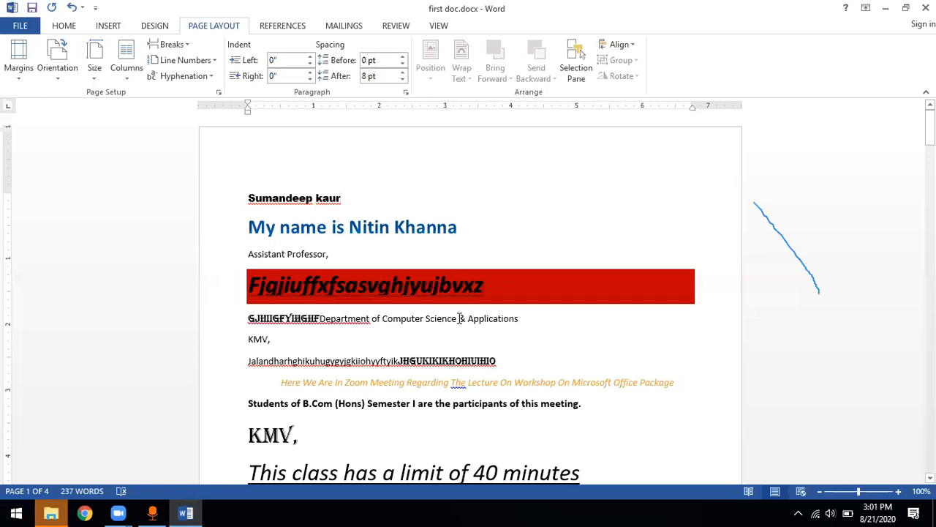
# Examine how the text and numbered lists flow across the first two pages at the custom paper size
pyautogui.scroll(-1, 460, 318)
pyautogui.scroll(-20, 459, 318)
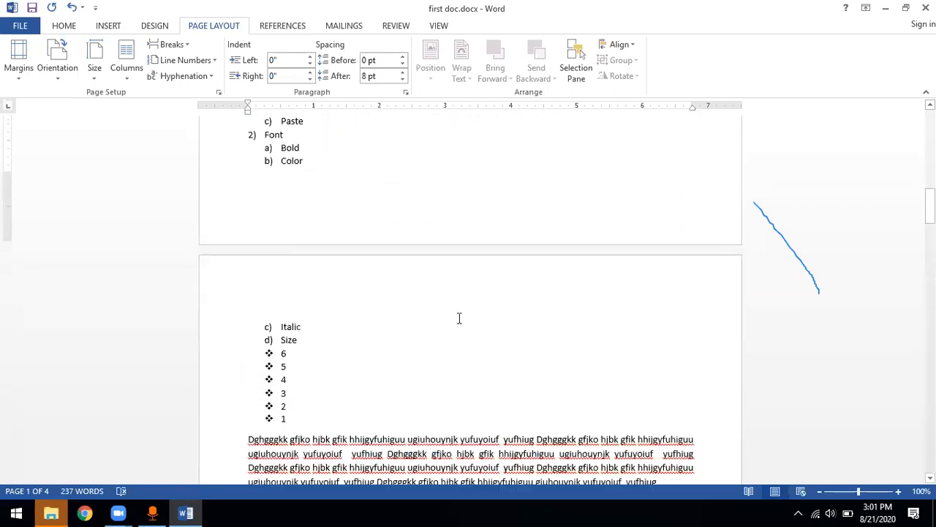
pyautogui.scroll(5, 460, 320)
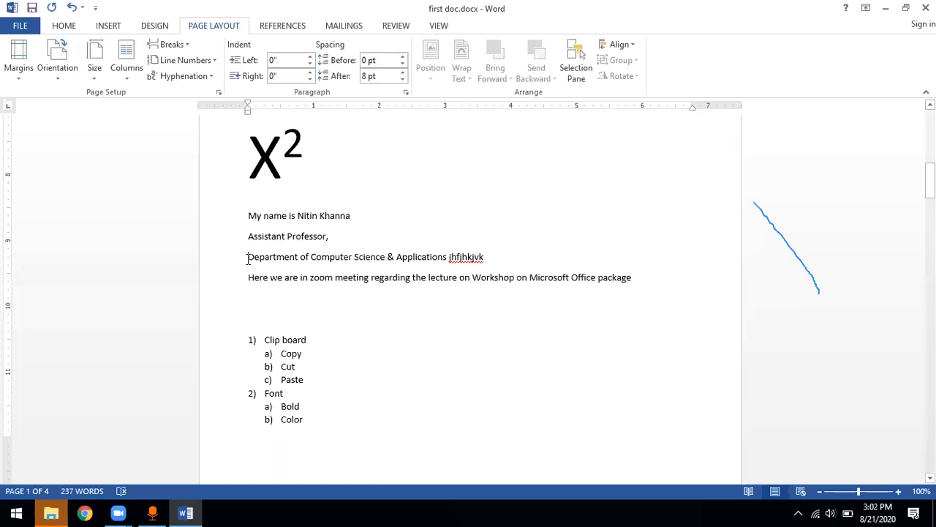
pyautogui.moveTo(248, 258); pyautogui.dragTo(325, 413)
pyautogui.click(309, 368)
pyautogui.scroll(10, 309, 366)
pyautogui.scroll(-2, 309, 363)
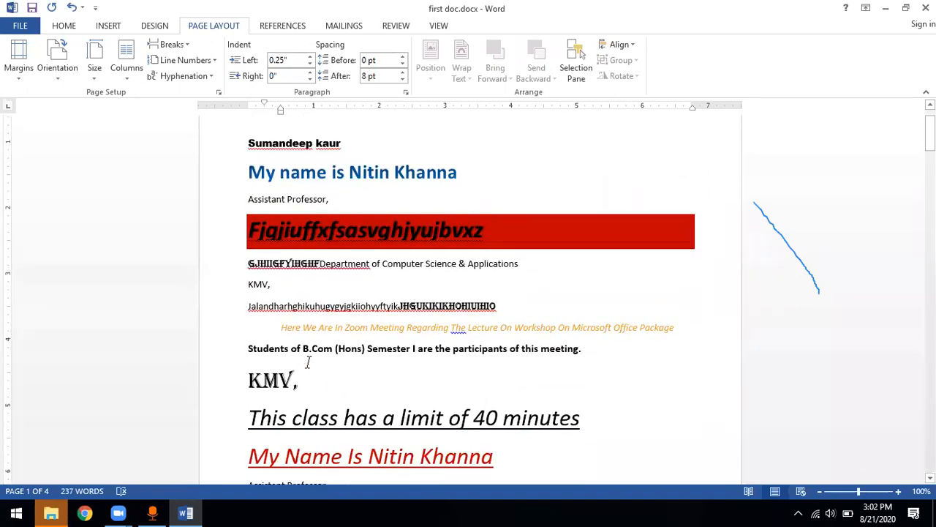
pyautogui.scroll(-10, 310, 365)
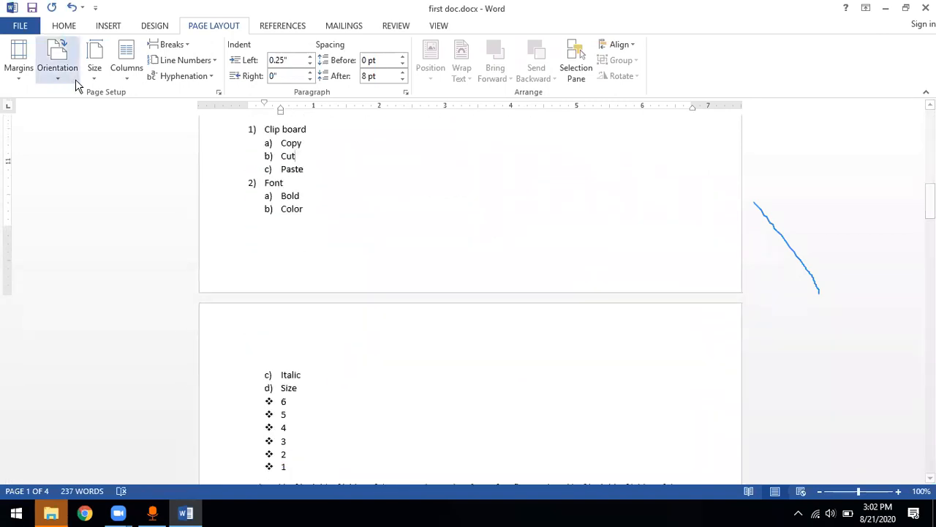
# Change the document's paper size to Letter (8.5" x 11") and review the available sizes again without choosing another
pyautogui.click(98, 83)
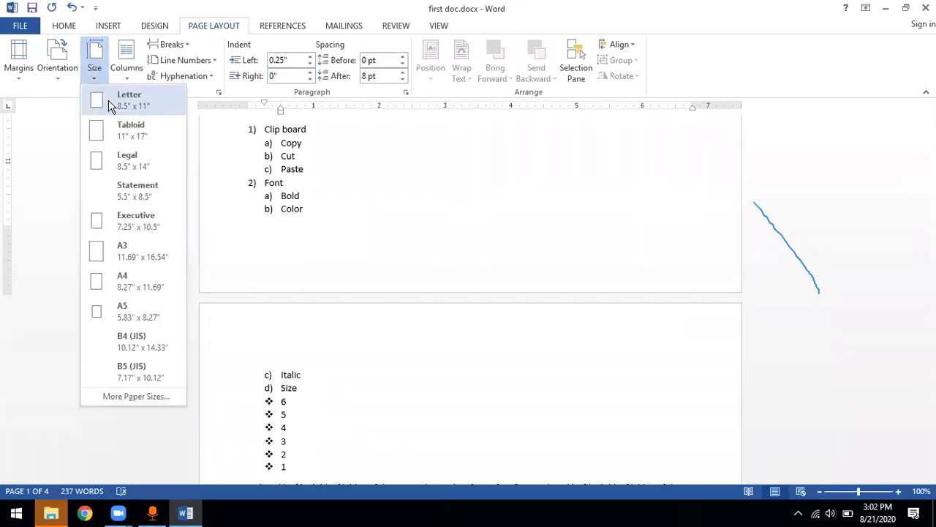
pyautogui.click(108, 99)
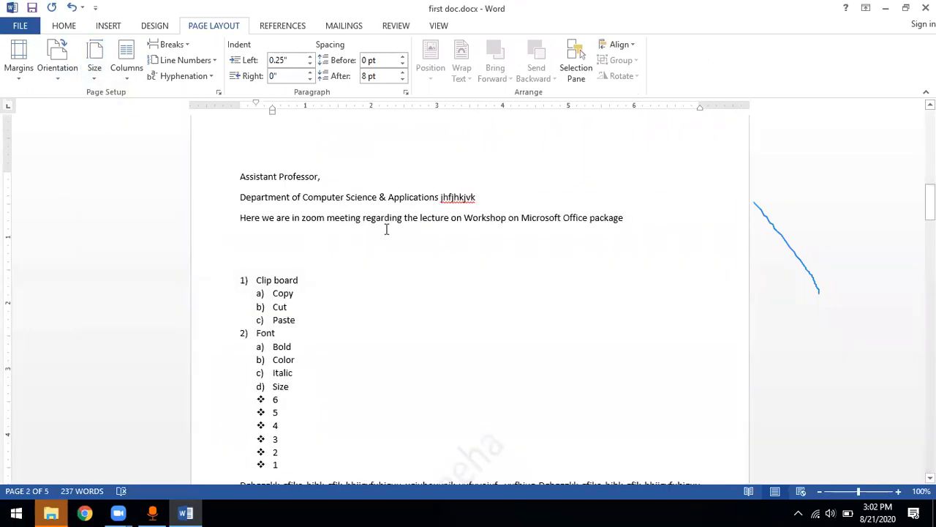
pyautogui.scroll(10, 320, 164)
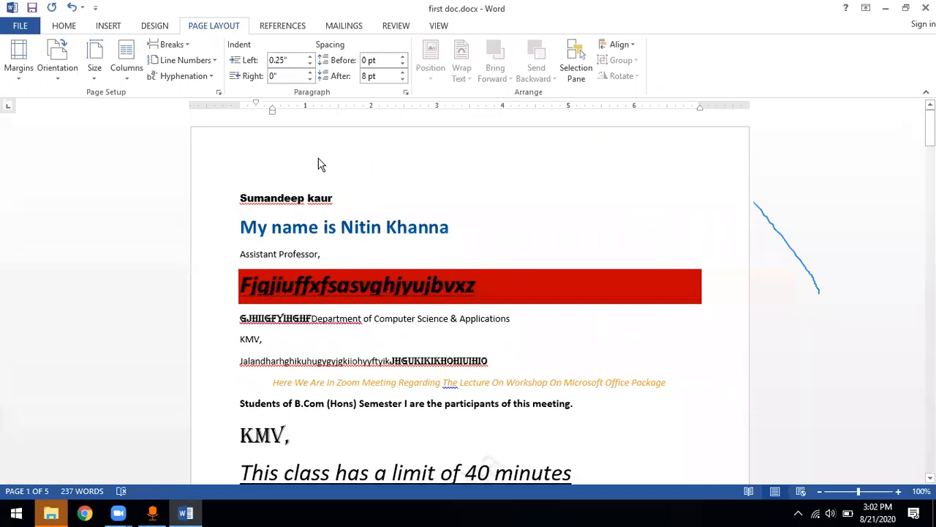
pyautogui.click(95, 66)
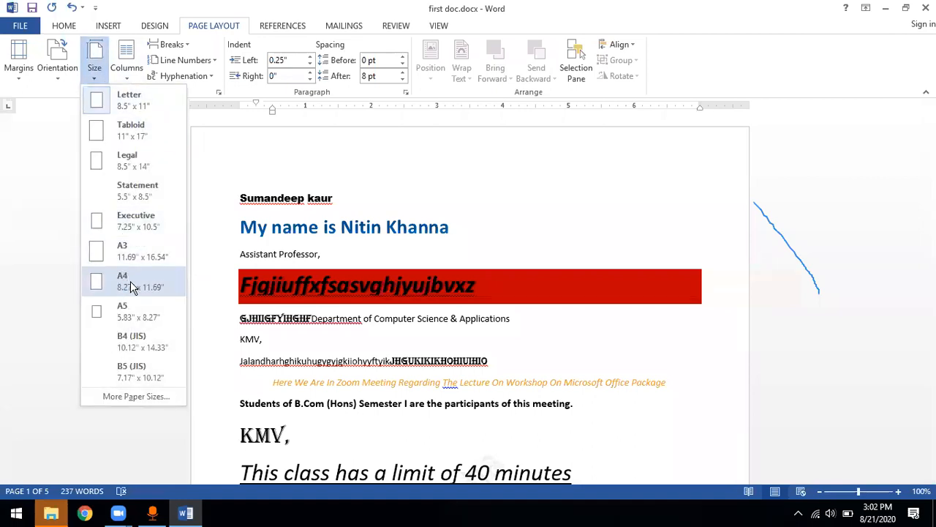
pyautogui.click(383, 176)
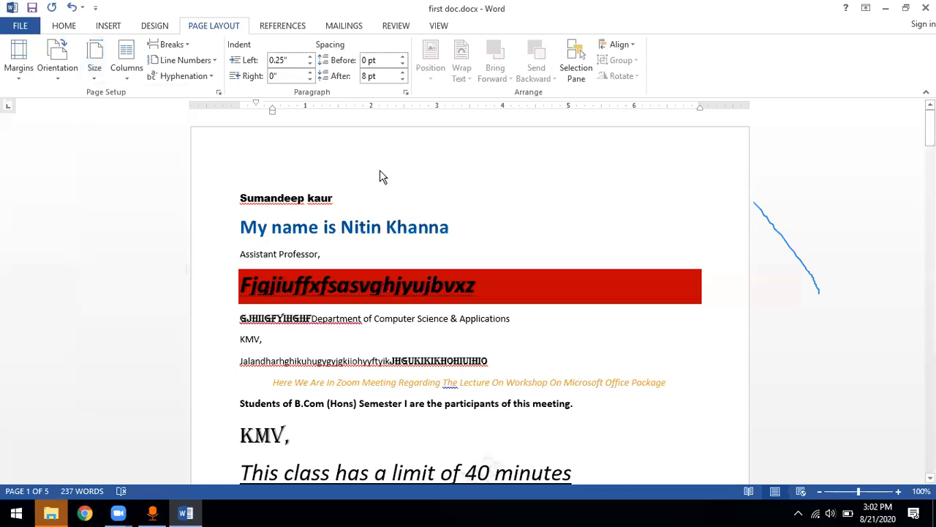
pyautogui.click(128, 79)
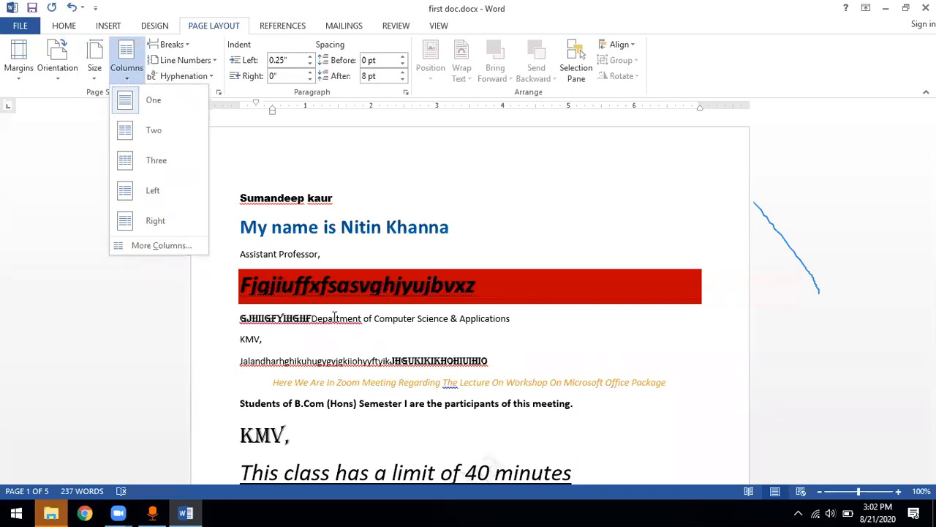
pyautogui.scroll(-8, 334, 317)
pyautogui.scroll(-12, 334, 317)
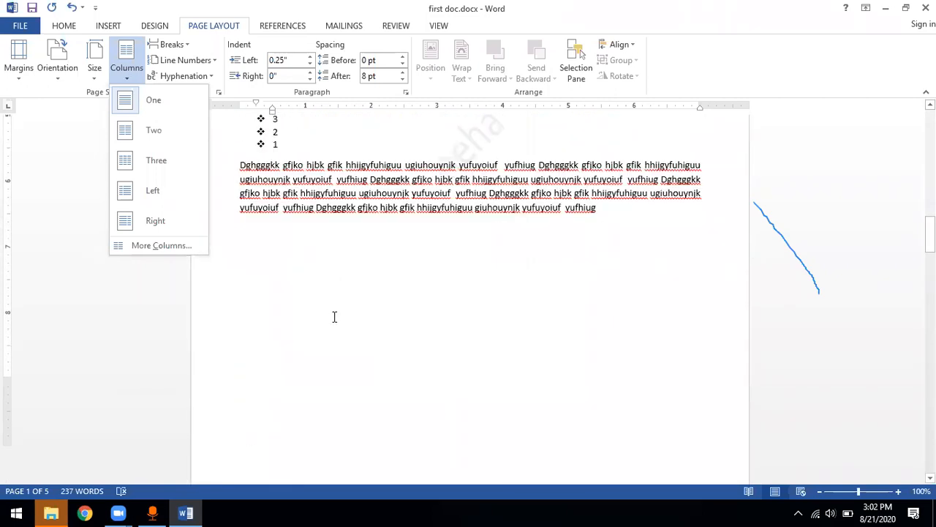
pyautogui.scroll(5, 335, 317)
pyautogui.scroll(-20, 334, 316)
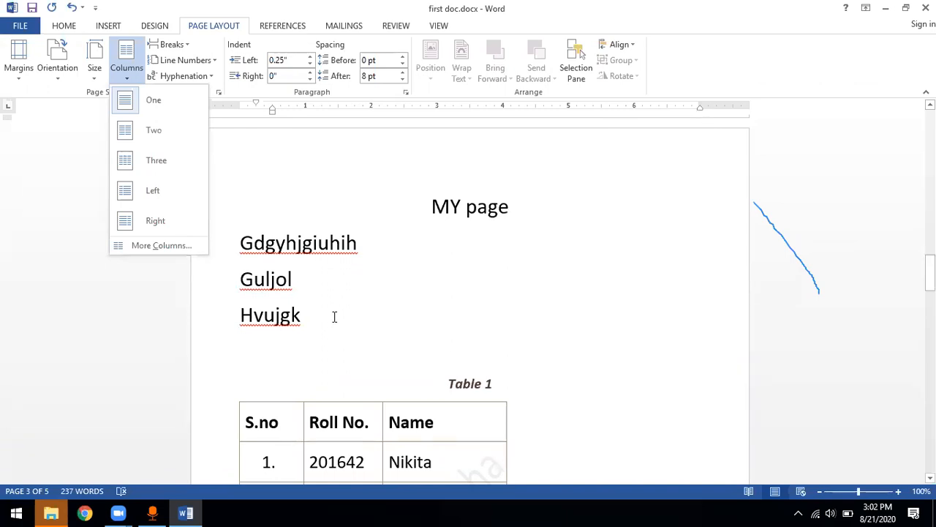
pyautogui.click(425, 328)
# Create a new blank document and enter two first names on separate lines
pyautogui.hotkey('ctrl', 'n')
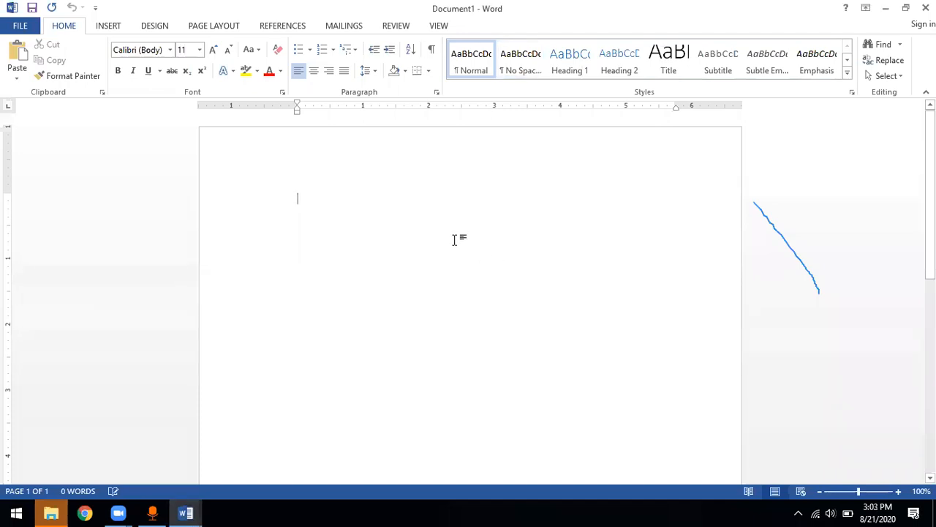
pyautogui.write('Dolcy')
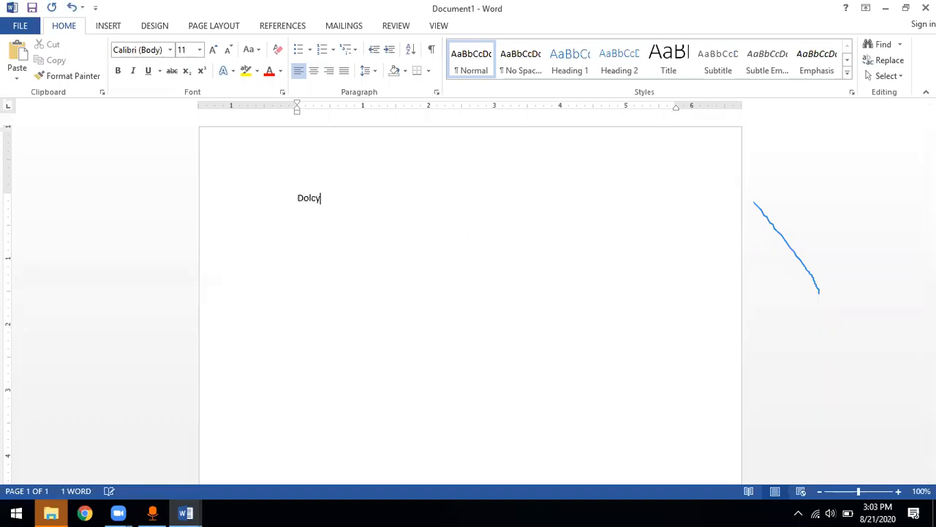
pyautogui.press('Return')
pyautogui.write('Balpreet')
pyautogui.press('Return')
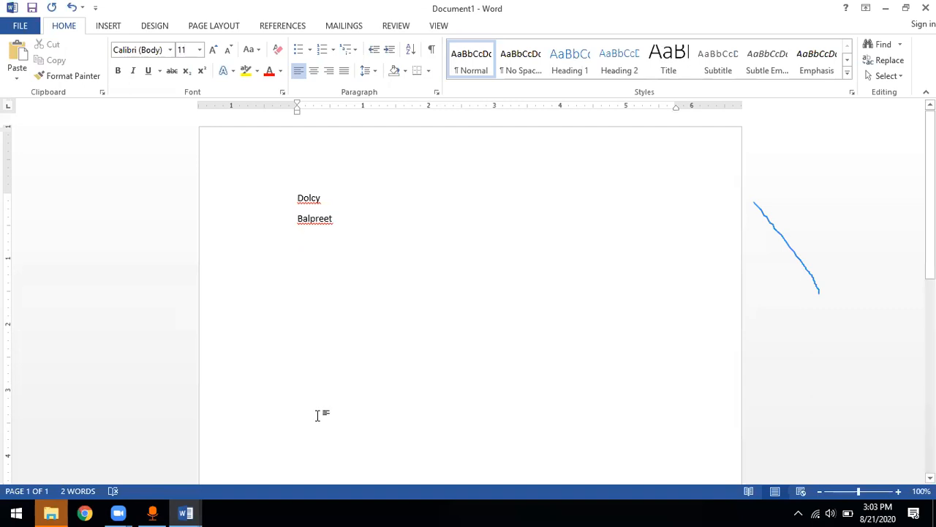
pyautogui.click(51, 513)
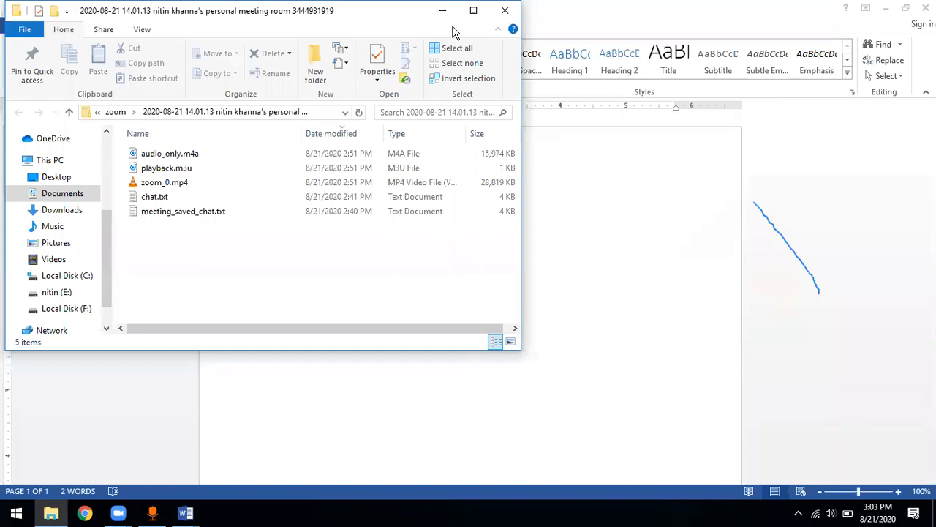
pyautogui.moveTo(453, 33); pyautogui.dragTo(454, 146)
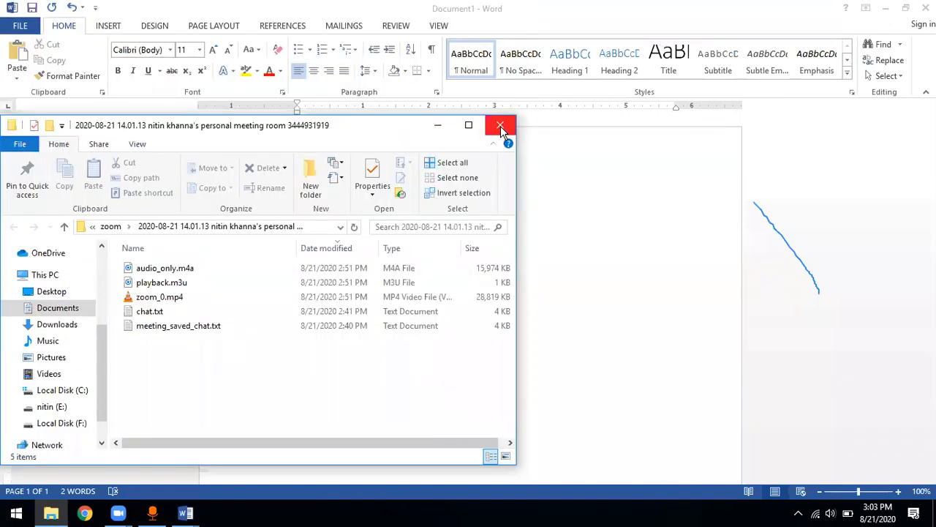
pyautogui.click(502, 126)
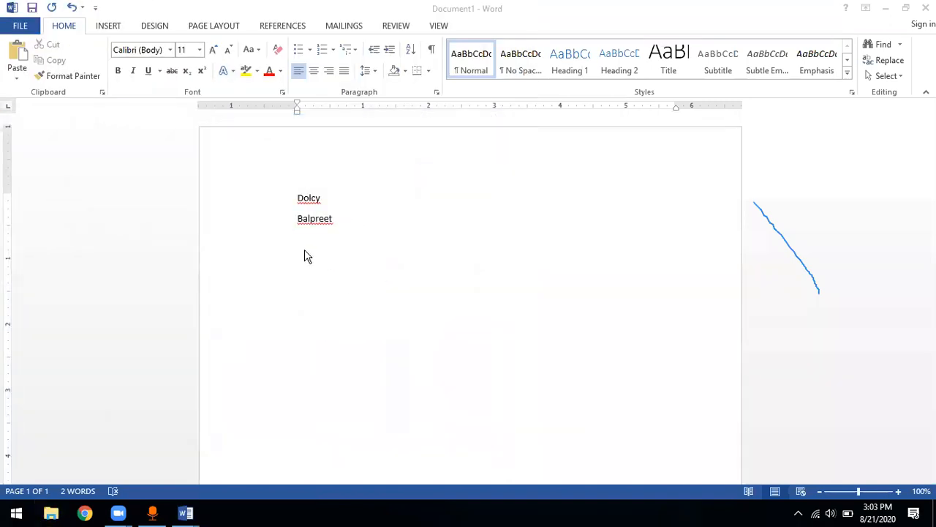
# Add two more first names on separate lines below the existing two
pyautogui.click(306, 256)
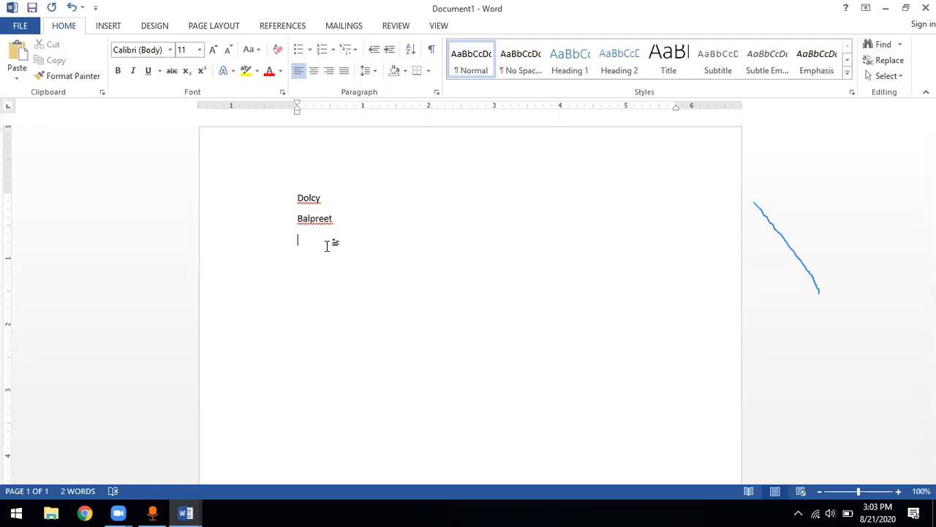
pyautogui.write('Prabhleen')
pyautogui.press('Return')
pyautogui.write('Seha')
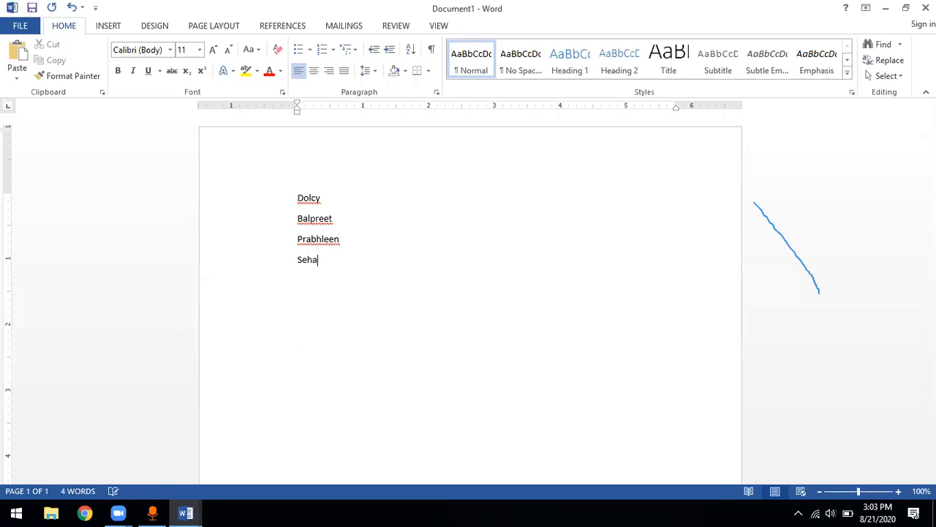
pyautogui.write('jpreet')
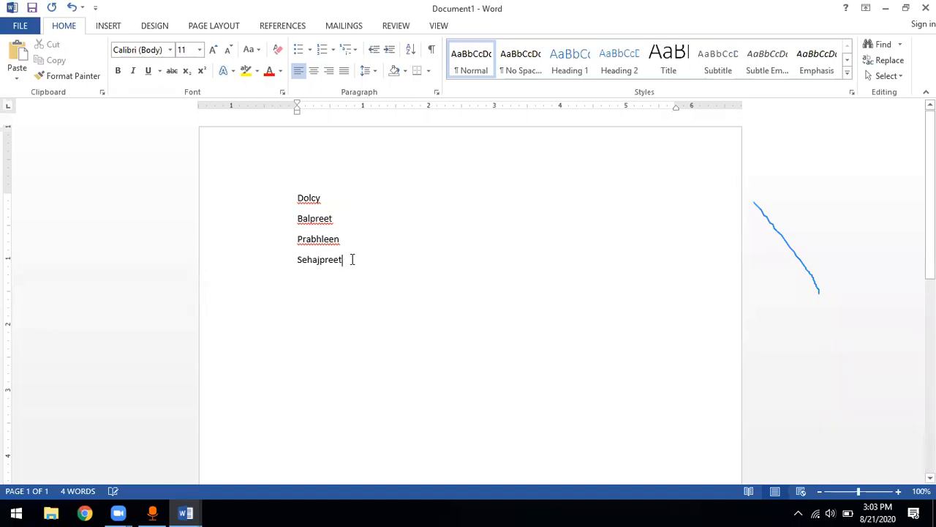
# Format the list of four names in a two-column layout
pyautogui.click(214, 28)
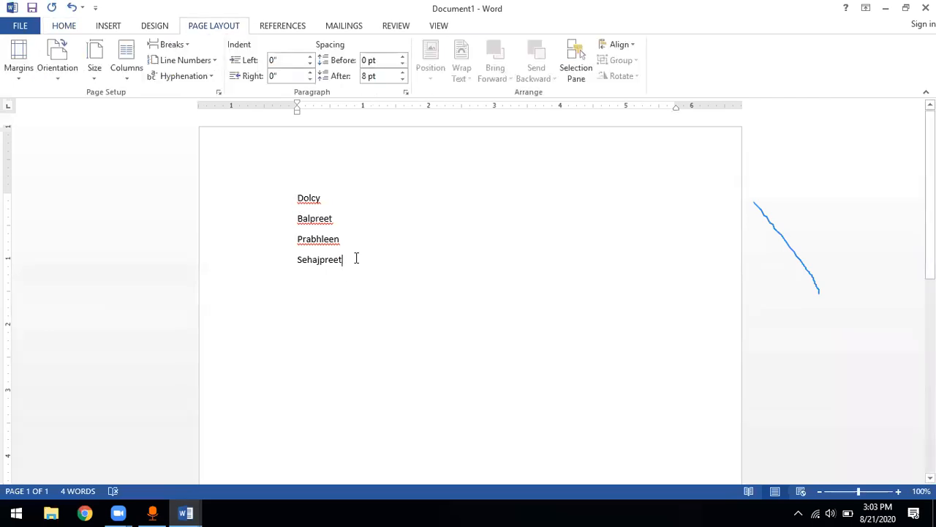
pyautogui.moveTo(356, 259); pyautogui.dragTo(298, 199)
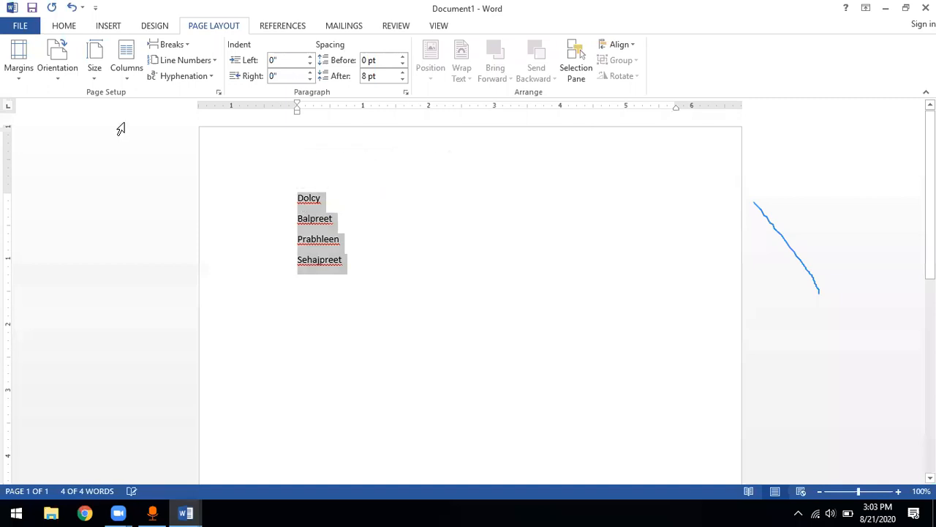
pyautogui.click(129, 82)
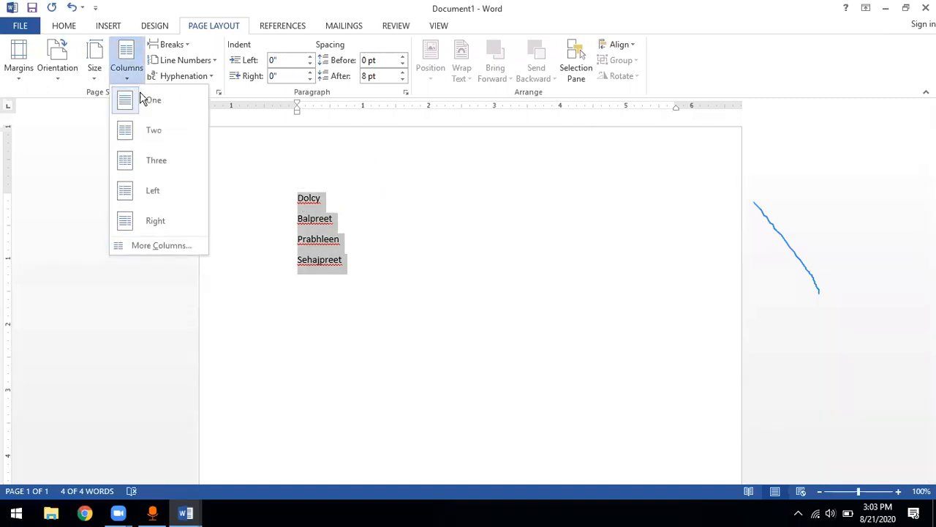
pyautogui.click(153, 131)
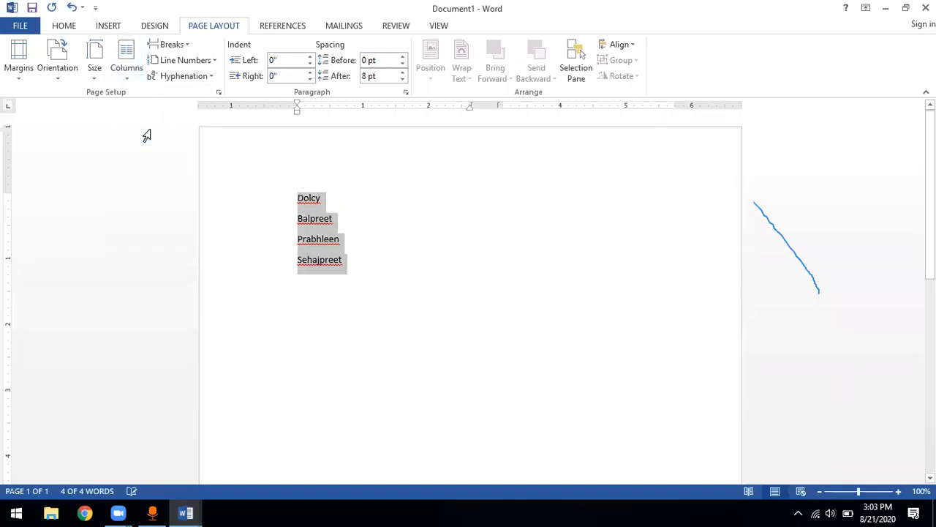
pyautogui.click(129, 79)
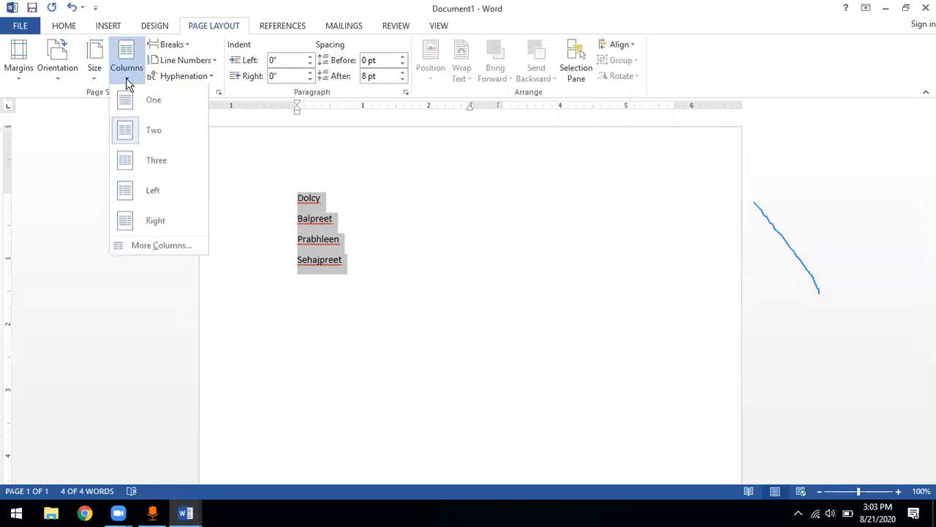
pyautogui.click(150, 135)
pyautogui.click(346, 262)
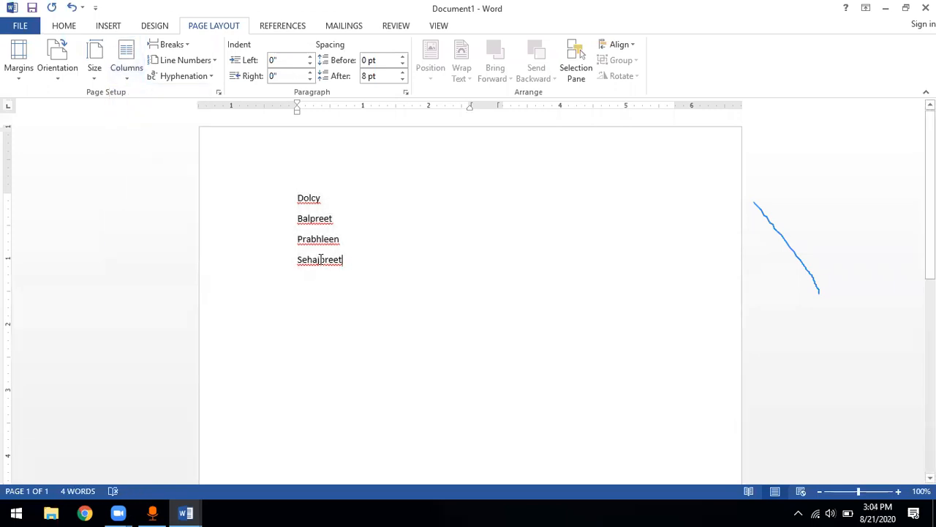
# Try to rearrange the paragraph breaks around the second name, and undo back to the single-column layout
pyautogui.click(297, 219)
pyautogui.press('BackSpace')
pyautogui.press('Return')
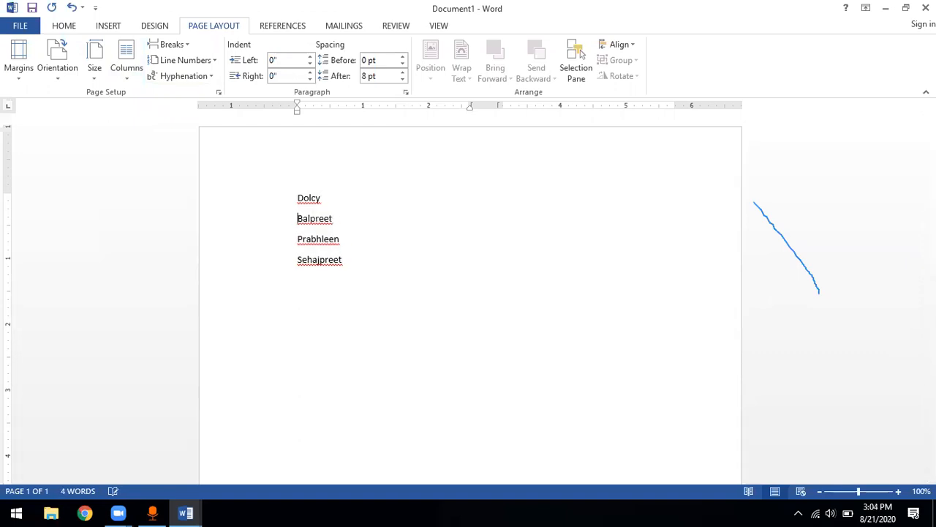
pyautogui.doubleClick(554, 198)
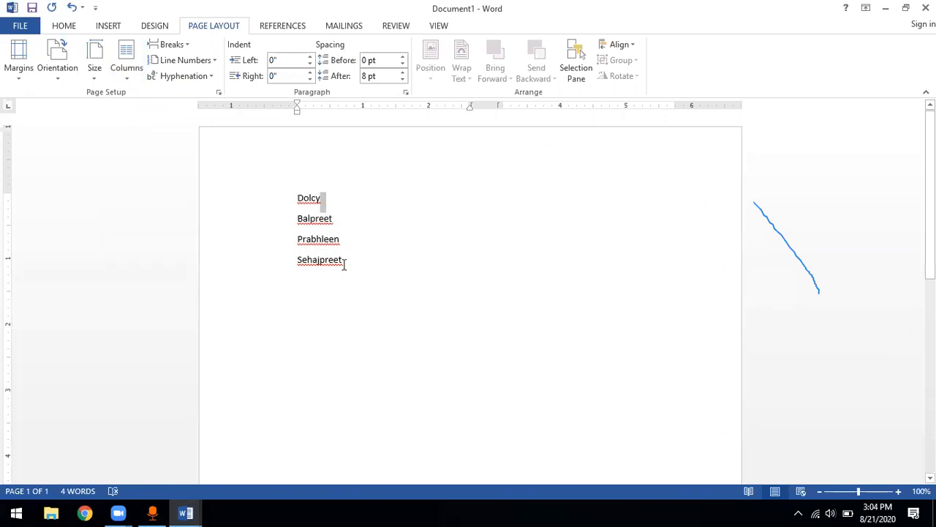
pyautogui.press('Delete')
pyautogui.press('Return')
pyautogui.hotkey('ctrl', 'a')
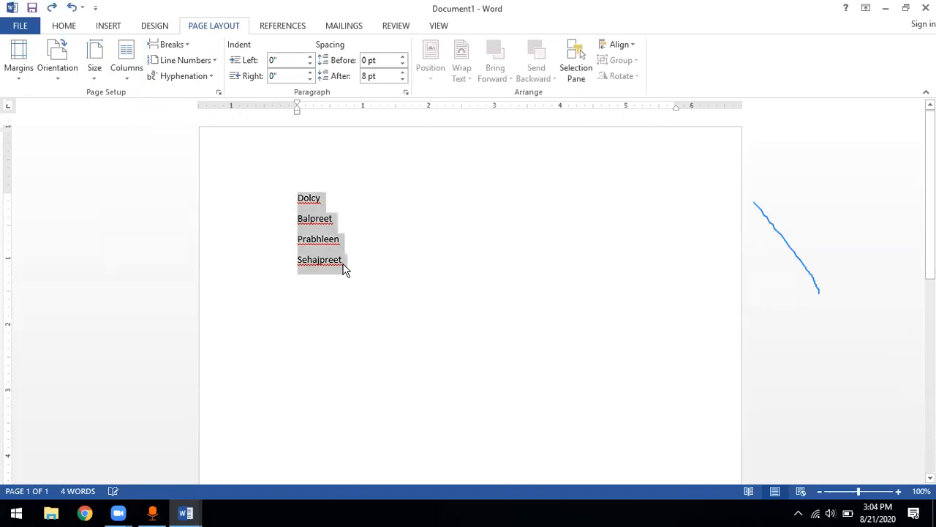
# Format the selected list of four names in a two-column layout
pyautogui.click(126, 79)
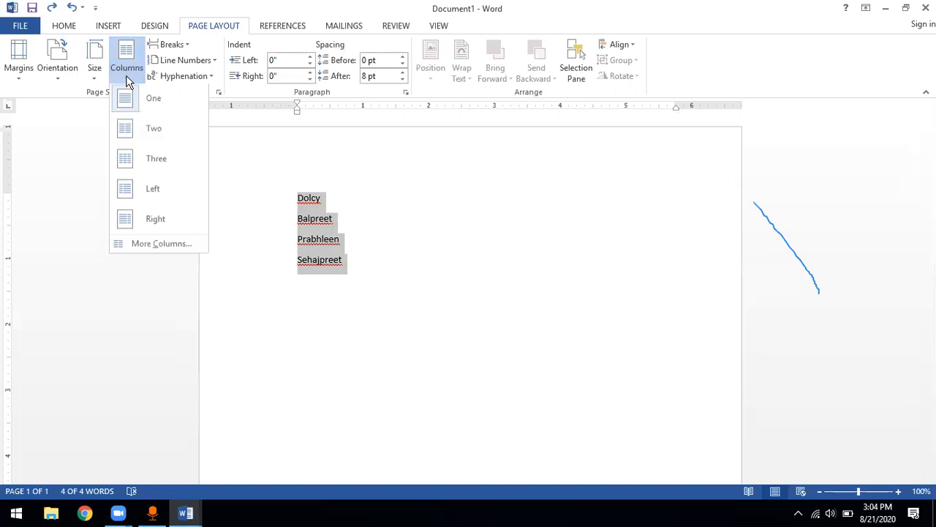
pyautogui.click(126, 79)
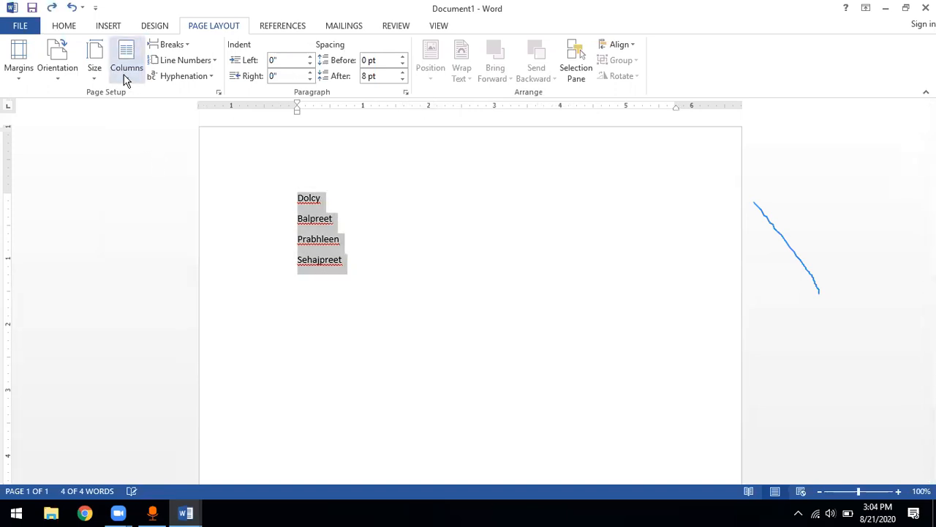
pyautogui.click(129, 77)
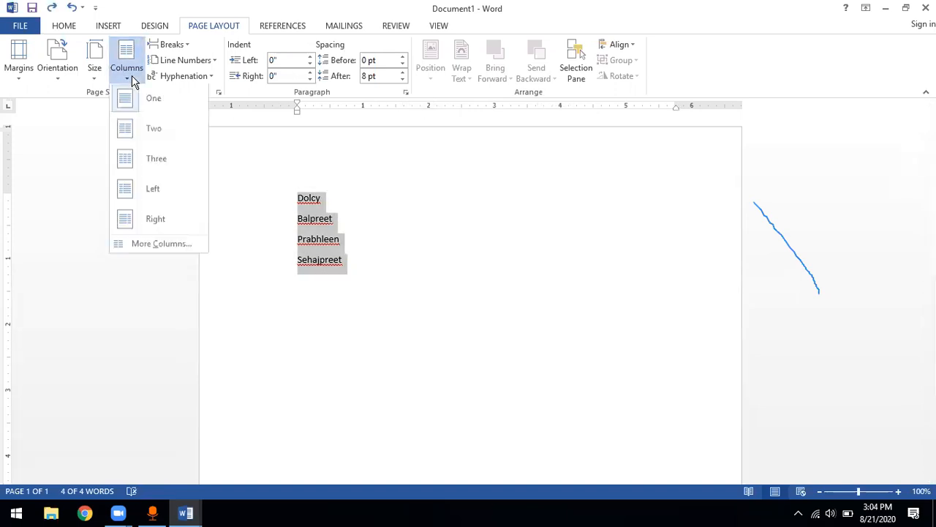
pyautogui.click(158, 131)
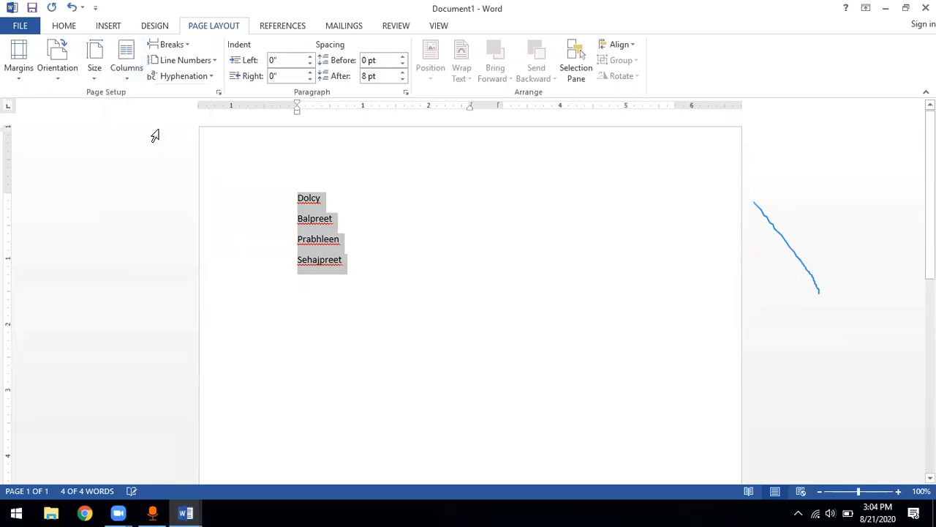
pyautogui.click(335, 219)
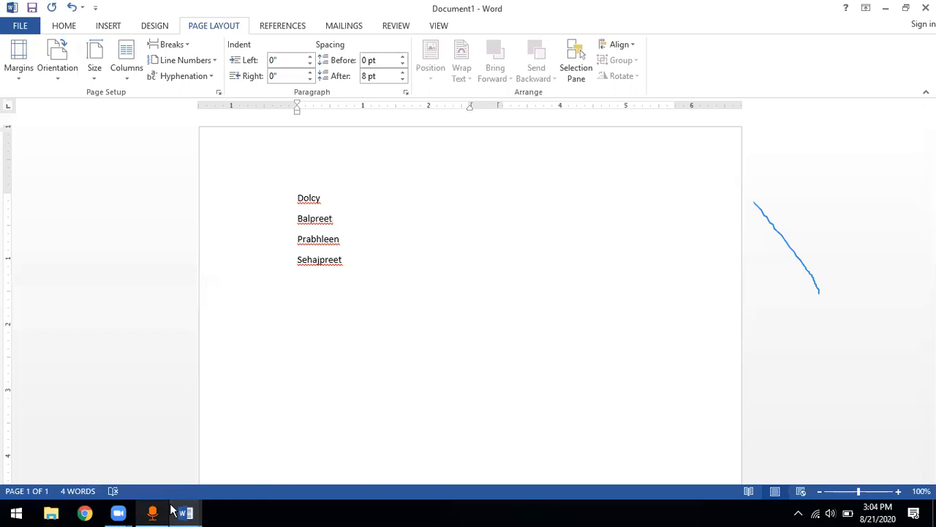
# In first doc.docx, select and copy the long filler paragraph below the bulleted numbers
pyautogui.click(191, 510)
pyautogui.scroll(-13, 286, 410)
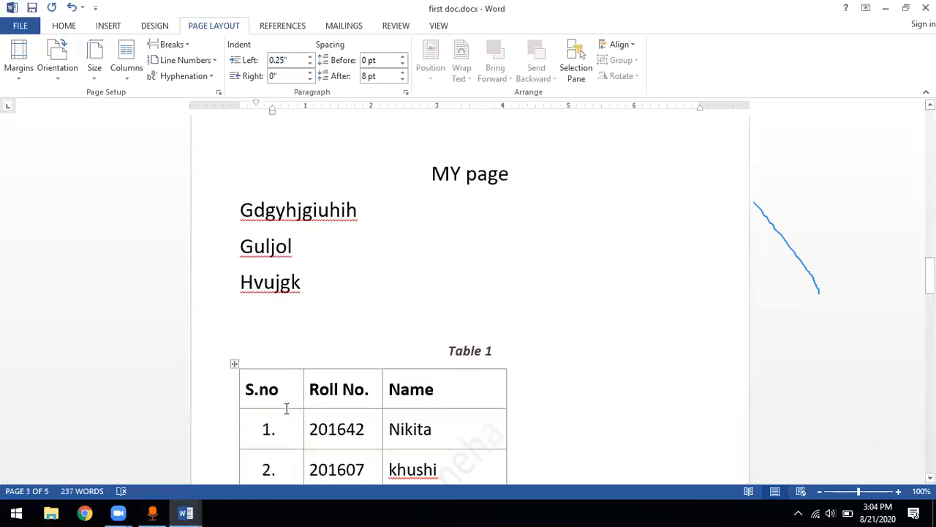
pyautogui.scroll(-10, 286, 409)
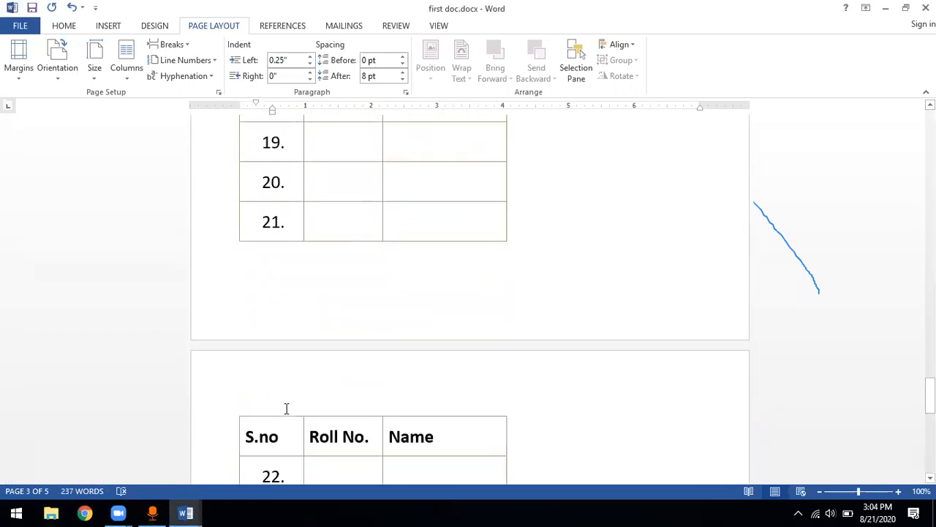
pyautogui.scroll(9, 286, 409)
pyautogui.scroll(12, 286, 409)
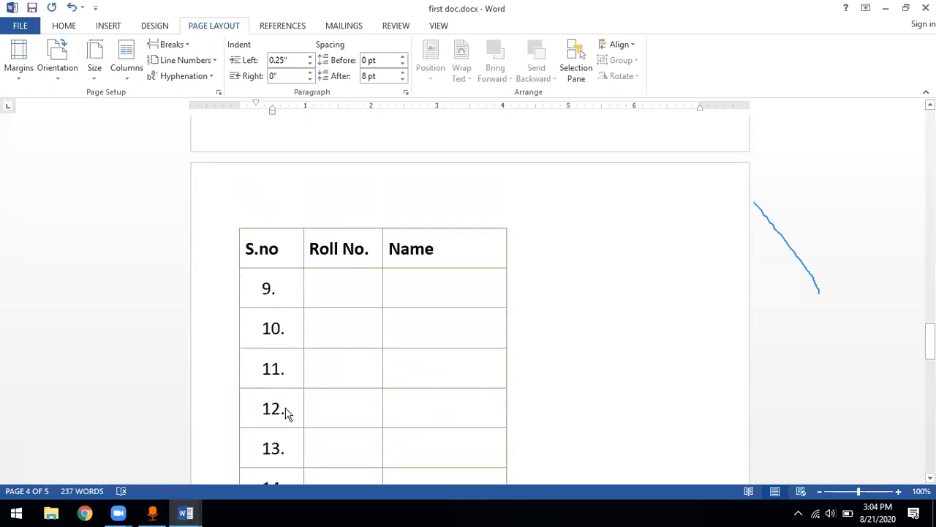
pyautogui.scroll(-2, 286, 409)
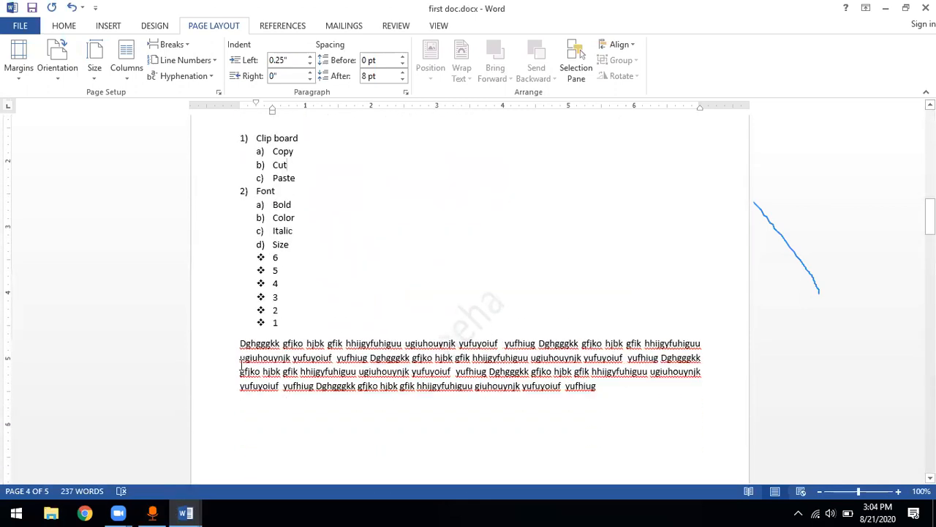
pyautogui.moveTo(241, 340); pyautogui.dragTo(614, 396)
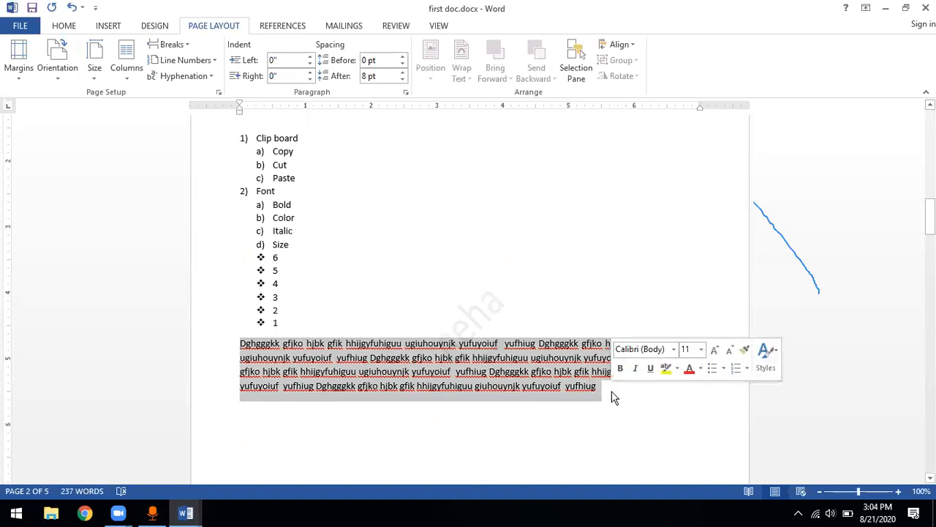
# Return to Document1 and paste the copied paragraph on a new line below the last name
pyautogui.hotkey('alt', 'Tab')
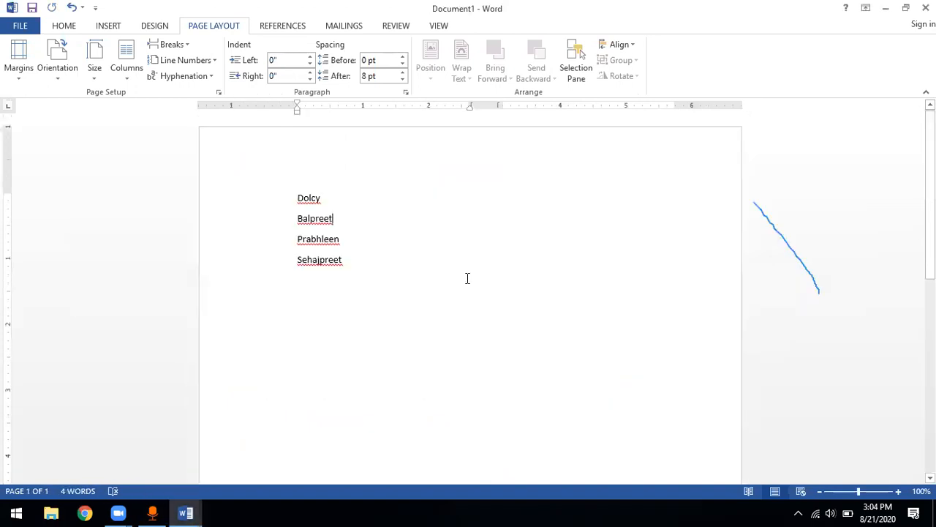
pyautogui.click(353, 264)
pyautogui.press('Return')
pyautogui.write('Dghgggkk gfjko hjbk gfik hhijgyfuhiguu ugiuhouynjk yufuyoiuf yufhiug Dghgggkk gfjko hjbk gfik hhijgyfuhiguu ugiuhouynjk yufuyoiuf yufhiug Dghgggkk gfjko hjbk gfik hhijgyfuhiguu ugiuhouynjk yufuyoiuf yufhiug Dghgggkk gfjko hjbk gfik hhijgyfuhiguu ugiuhouynjk yufuyoiuf yufhiug Dghgggkk gfjko hjbk gfik hhijgyfuhiguu ugiuhouynjk yufuyoiuf yufhiug Dghgggkk gfjko hjbk gfik hhijgyfuhiguu giuhouynjk yufuyoiuf yufhiug')
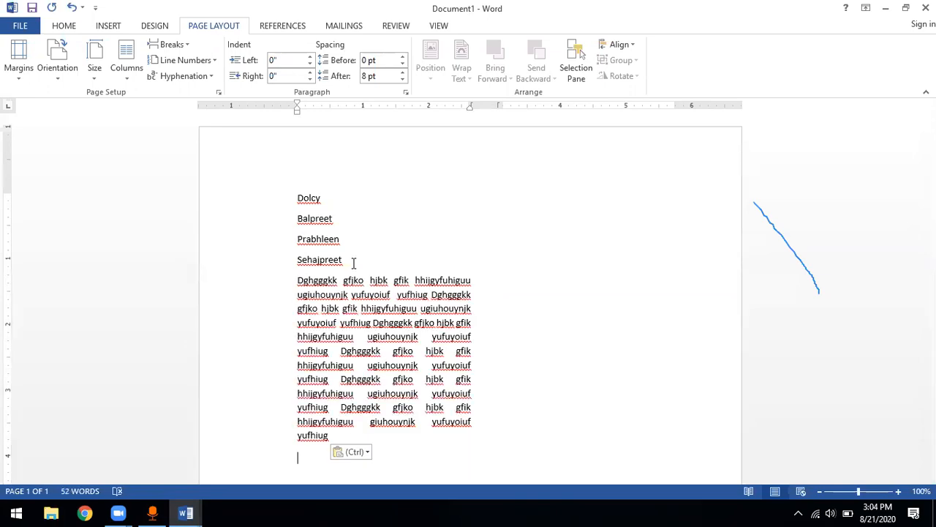
# Set all the text to one column and paste another copy of the paragraph above the first name
pyautogui.hotkey('ctrl', 'a')
pyautogui.hotkey('ctrl', 'c')
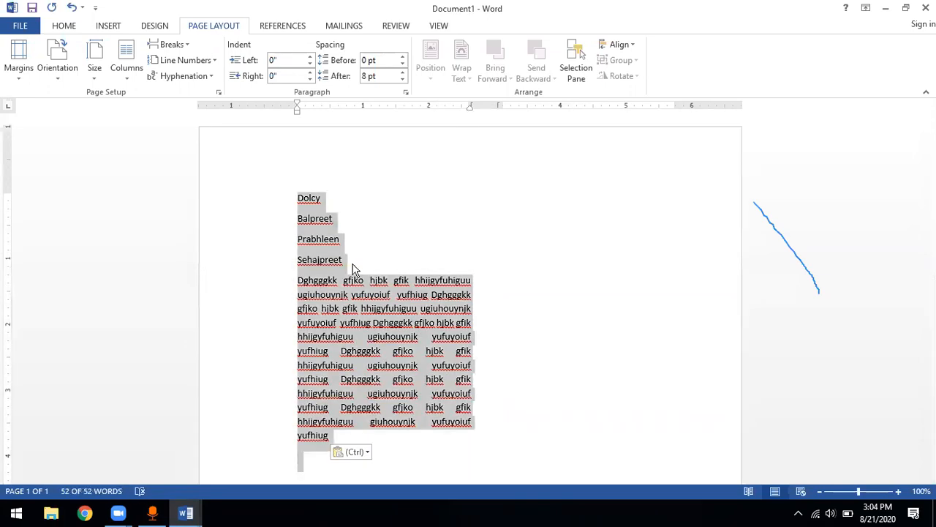
pyautogui.click(127, 78)
pyautogui.click(150, 100)
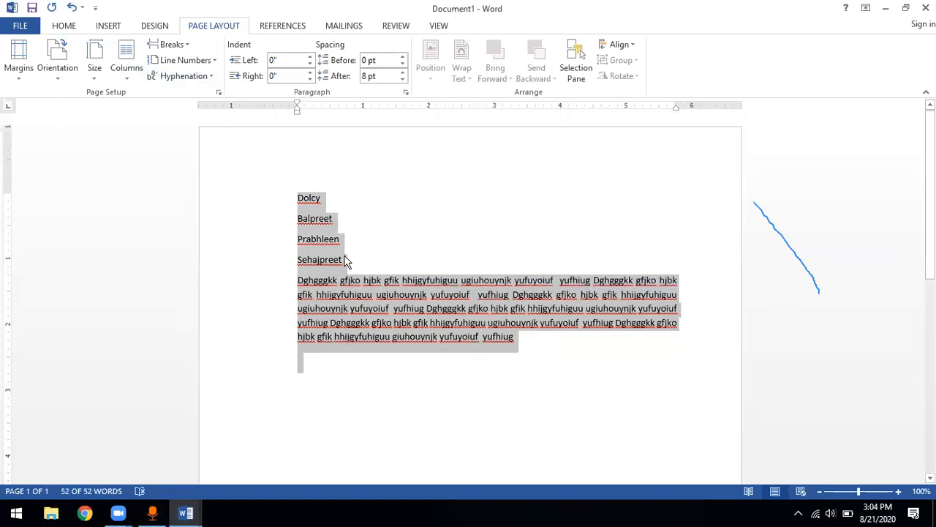
pyautogui.click(392, 336)
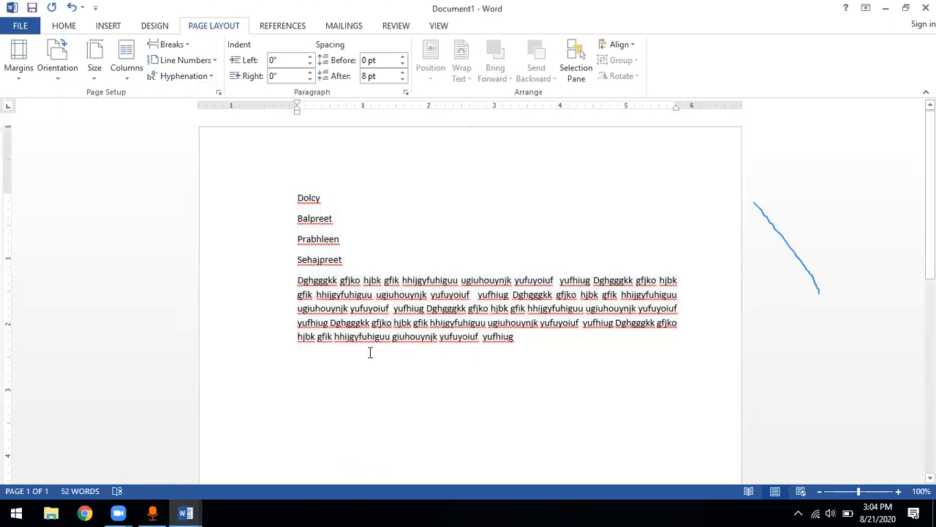
pyautogui.click(297, 198)
pyautogui.write('Dghgggkk gfjko hjbk gfik hhijgyfuhiguu ugiuhouynjk yufuyoiuf  yufhiug Dghgggkk gfjko hjbk gfik hhijgyfuhiguu ugiuhouynjk yufuyoiuf  yufhiug Dghgggkk gfjko hjbk gfik hhijgyfuhiguu ugiuhouynjk yufuyoiuf  yufhiug Dghgggkk gfjko hjbk gfik hhijgyfuhiguu ugiuhouynjk yufuyoiuf  yufhiug Dghgggkk gfjko hjbk gfik hhijgyfuhiguu giuhouynjk yufuyoiuf  yufhiug')
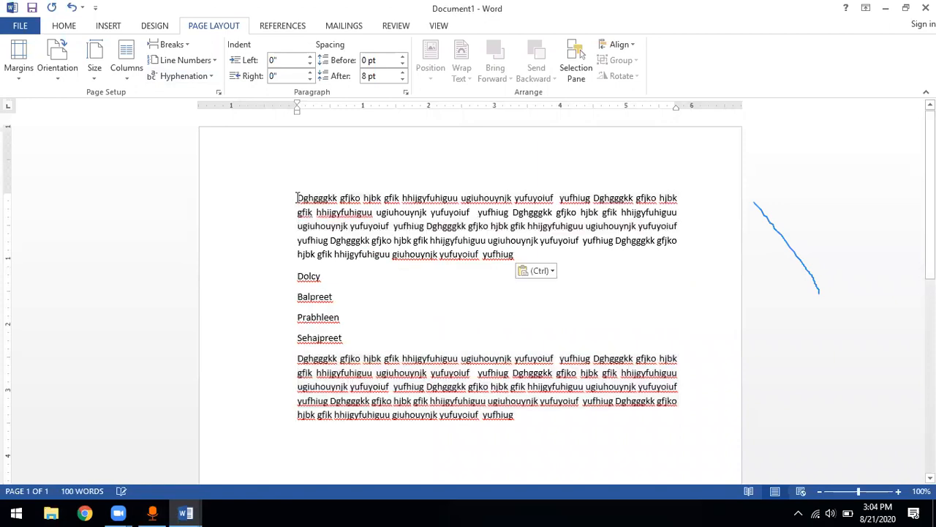
# Apply a two-column layout to all the text and check how it flows down the page
pyautogui.hotkey('ctrl', 'a')
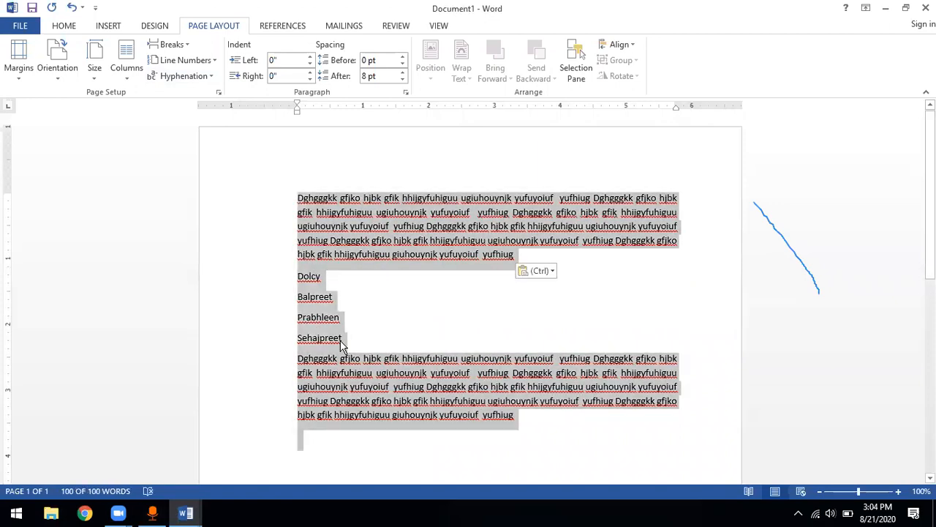
pyautogui.click(126, 79)
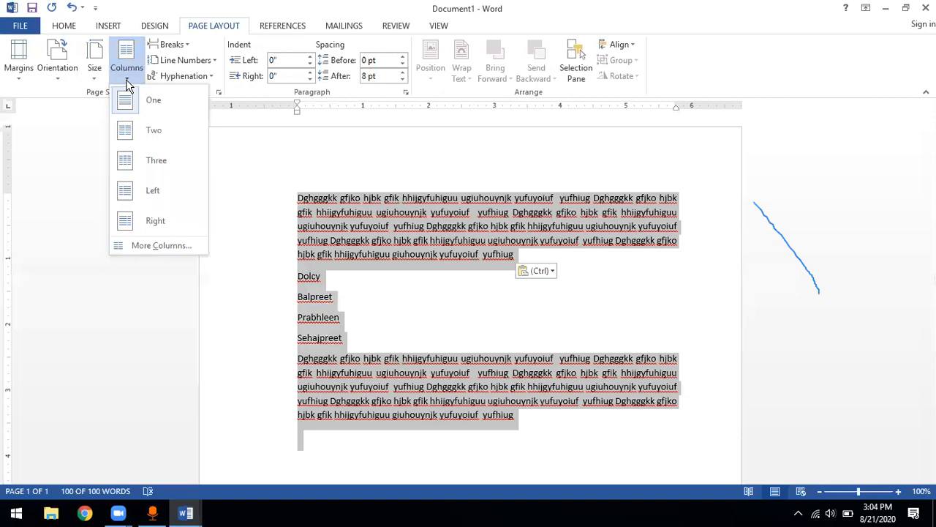
pyautogui.click(155, 131)
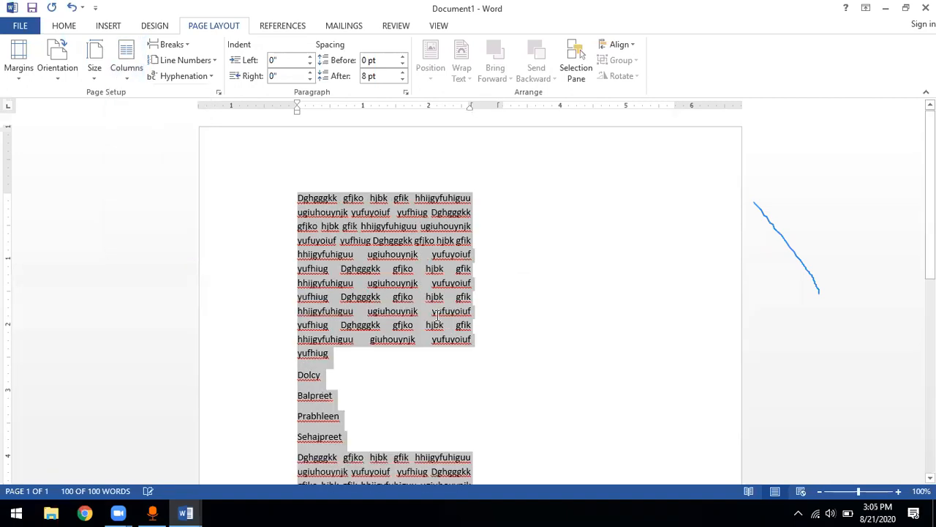
pyautogui.scroll(-10, 437, 318)
pyautogui.scroll(10, 437, 320)
pyautogui.scroll(-6, 433, 319)
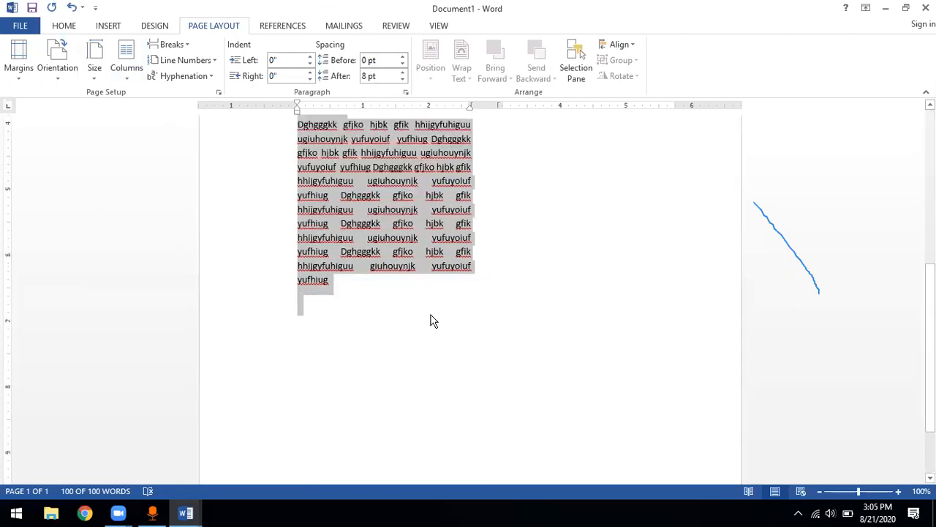
# Paste another copy of the filler paragraph on a new line at the end of the document
pyautogui.click(328, 267)
pyautogui.click(342, 282)
pyautogui.press('Return')
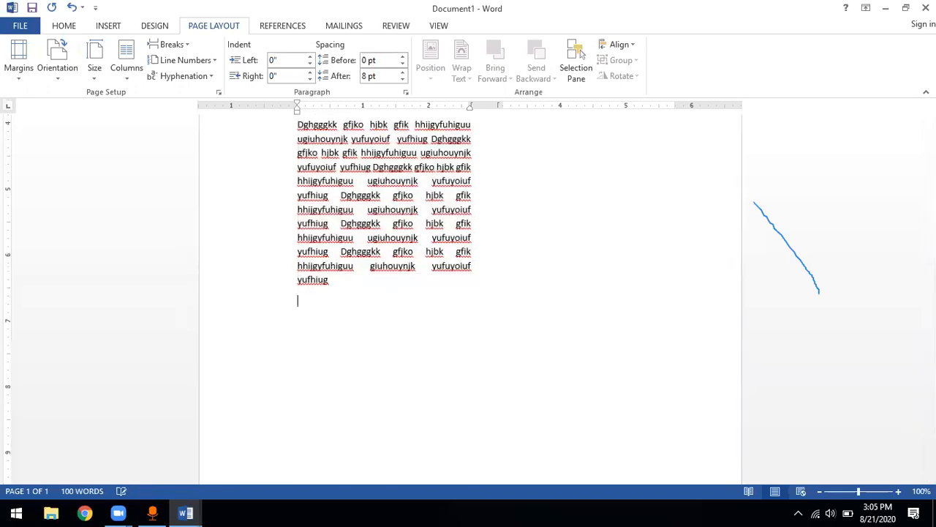
pyautogui.hotkey('ctrl', 'v')
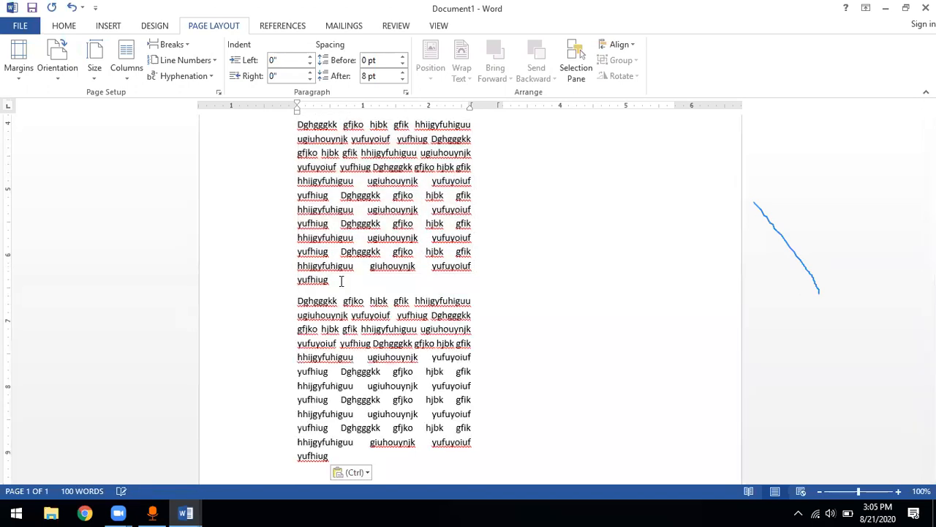
# Change the entire document text back to a single column
pyautogui.hotkey('ctrl', 'a')
pyautogui.click(127, 67)
pyautogui.click(146, 97)
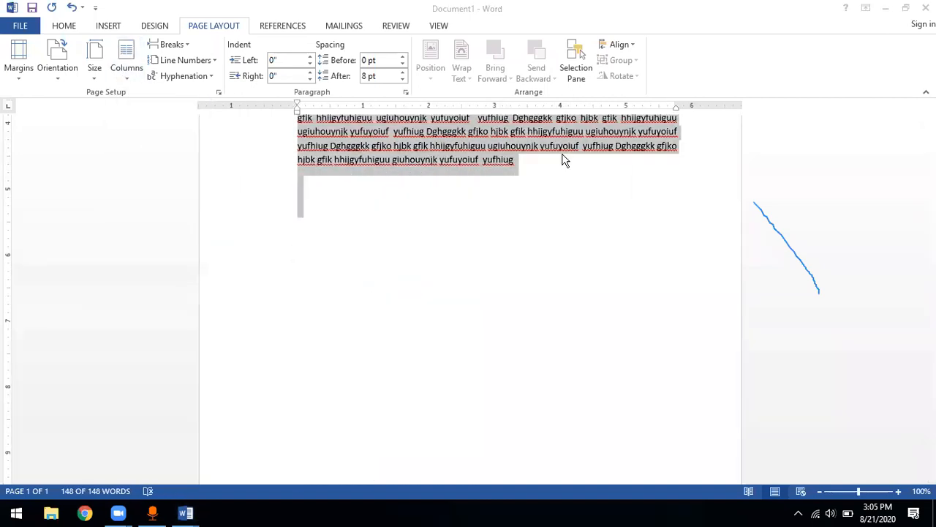
# Paste four more copies of the filler paragraph at the end so the document extends onto a second page
pyautogui.click(353, 193)
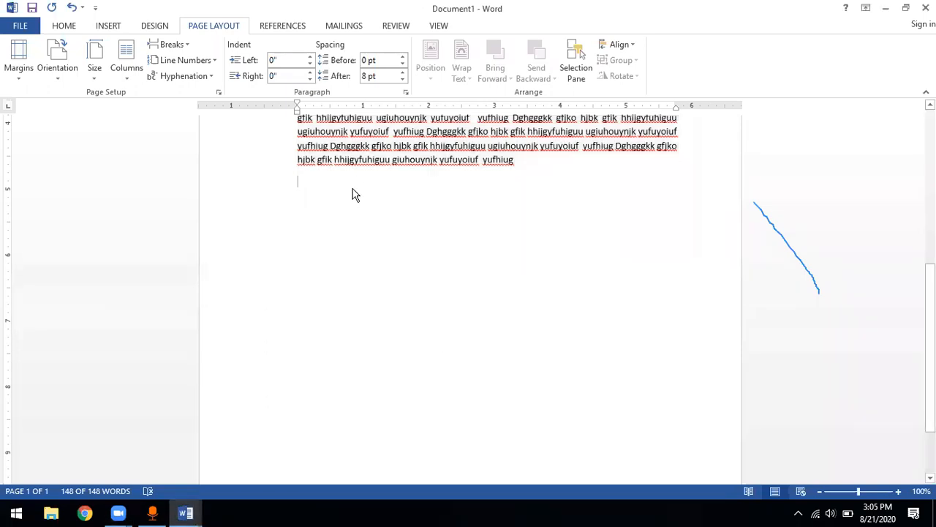
pyautogui.hotkey('ctrl', 'v')
pyautogui.hotkey('ctrl', 'v')
pyautogui.hotkey('ctrl', 'v')
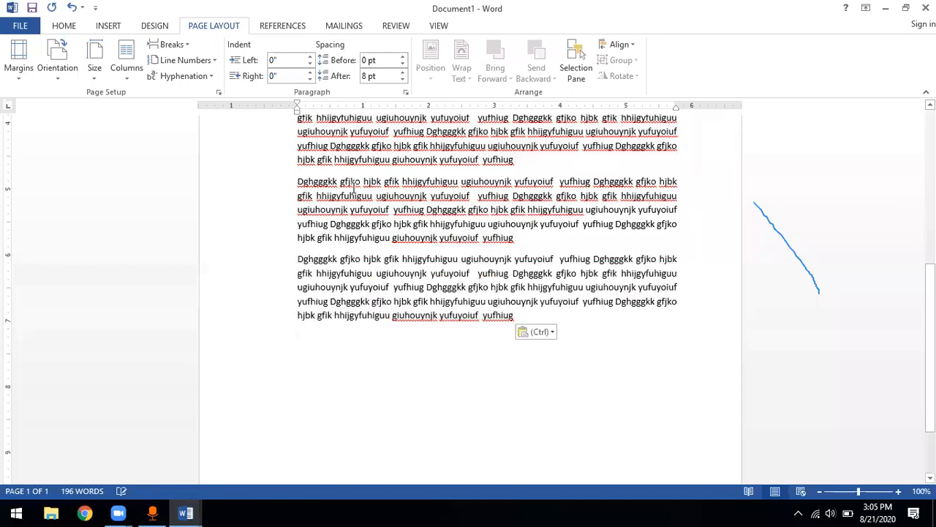
pyautogui.scroll(-1, 353, 190)
pyautogui.hotkey('ctrl', 'v')
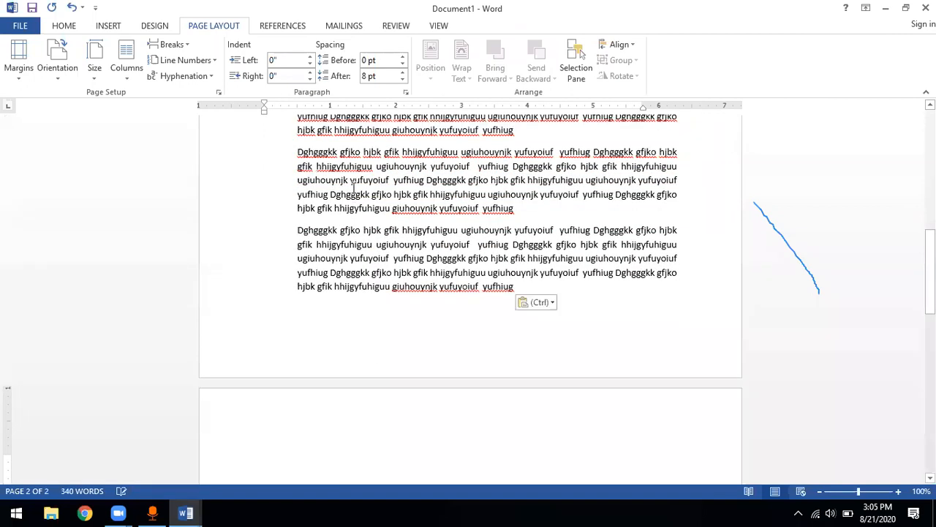
pyautogui.hotkey('ctrl', 's')
pyautogui.press('Escape')
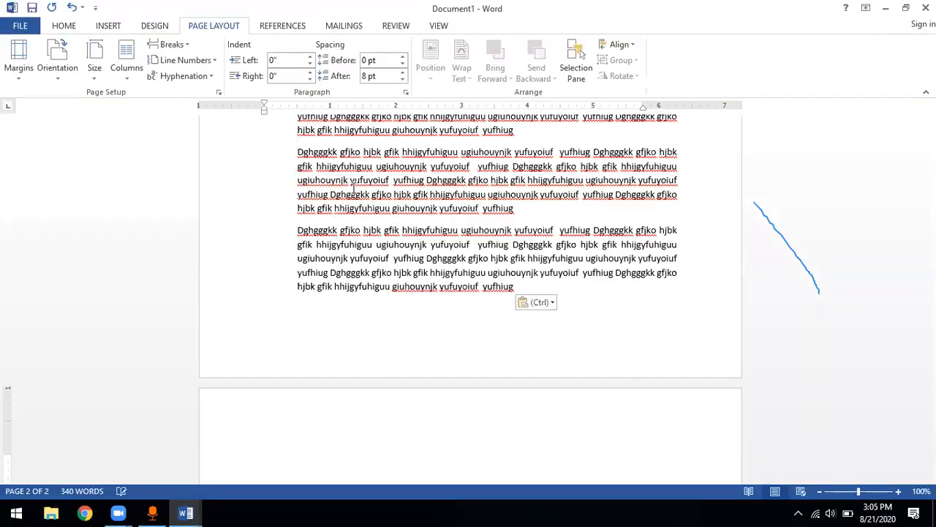
# Try a two-column layout on the lengthened text, review both columns, and undo it back to a single column
pyautogui.hotkey('ctrl', 'a')
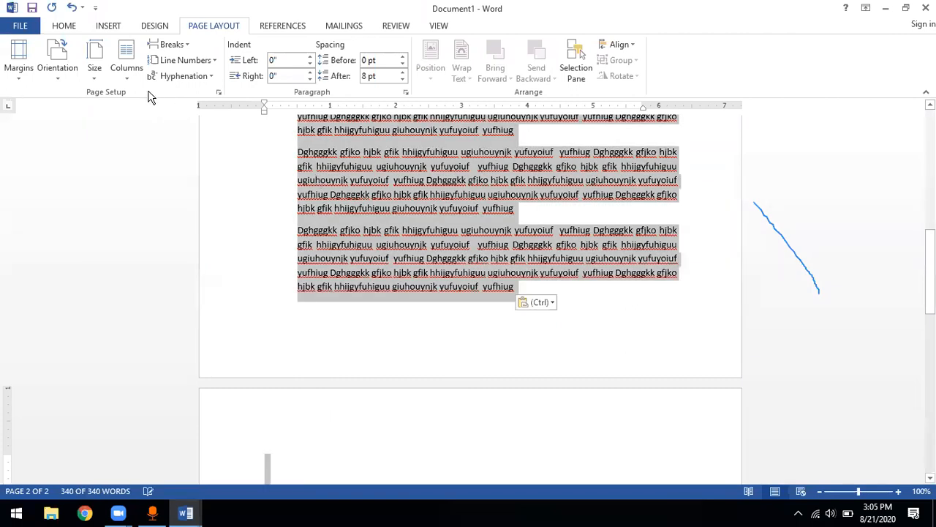
pyautogui.click(132, 80)
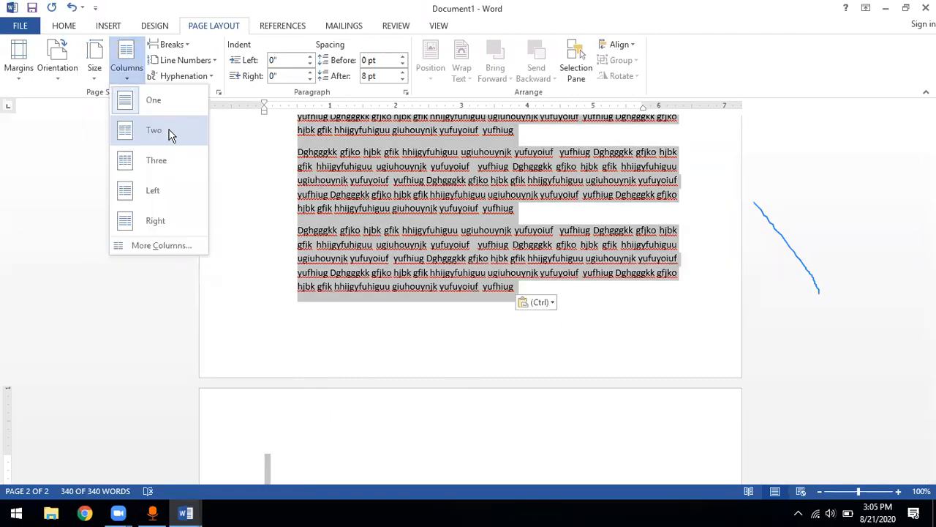
pyautogui.click(155, 131)
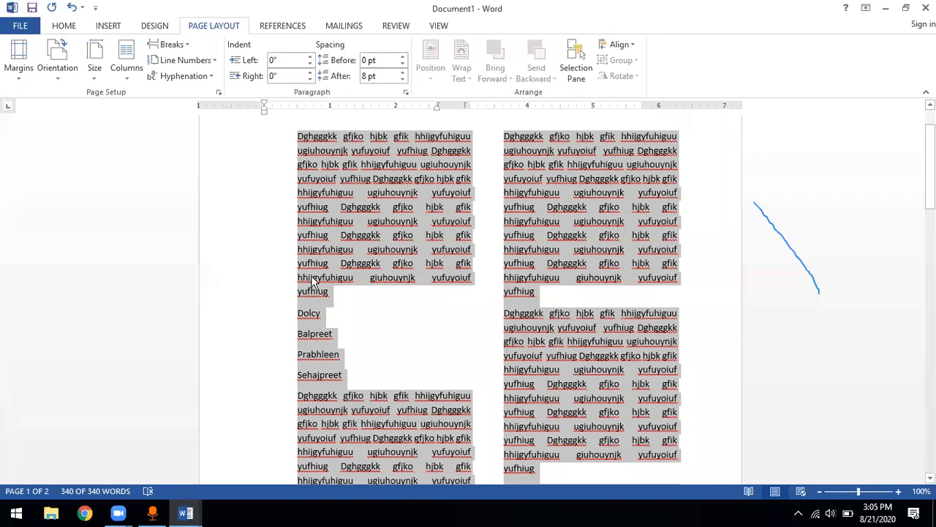
pyautogui.scroll(1, 351, 398)
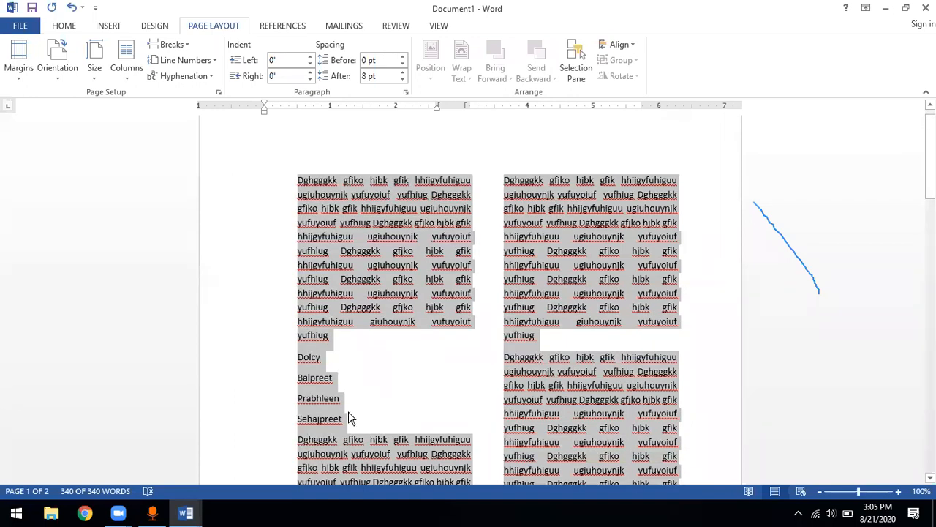
pyautogui.scroll(-1, 348, 411)
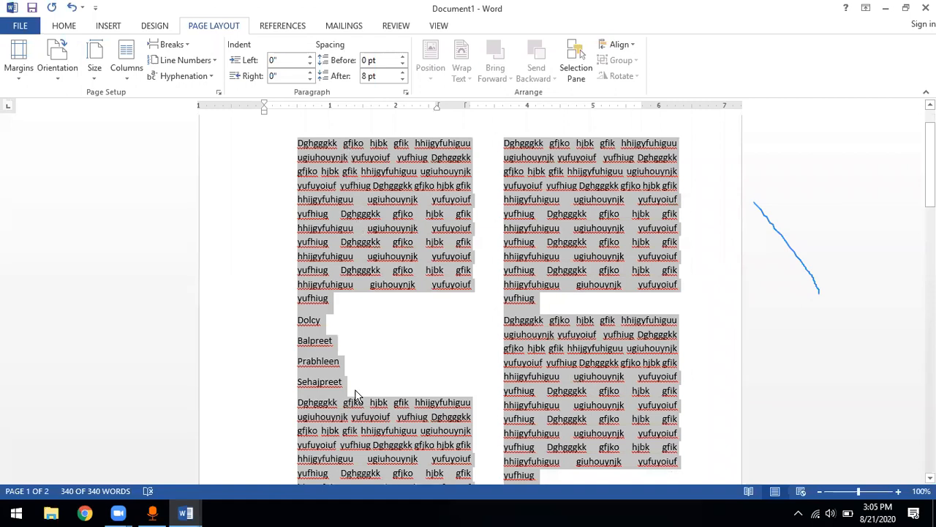
pyautogui.scroll(-7, 362, 470)
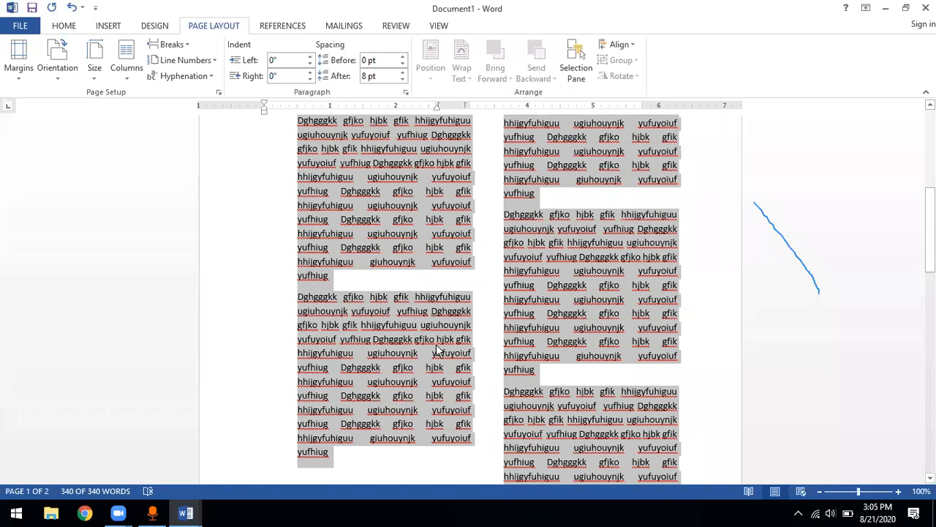
pyautogui.scroll(7, 571, 155)
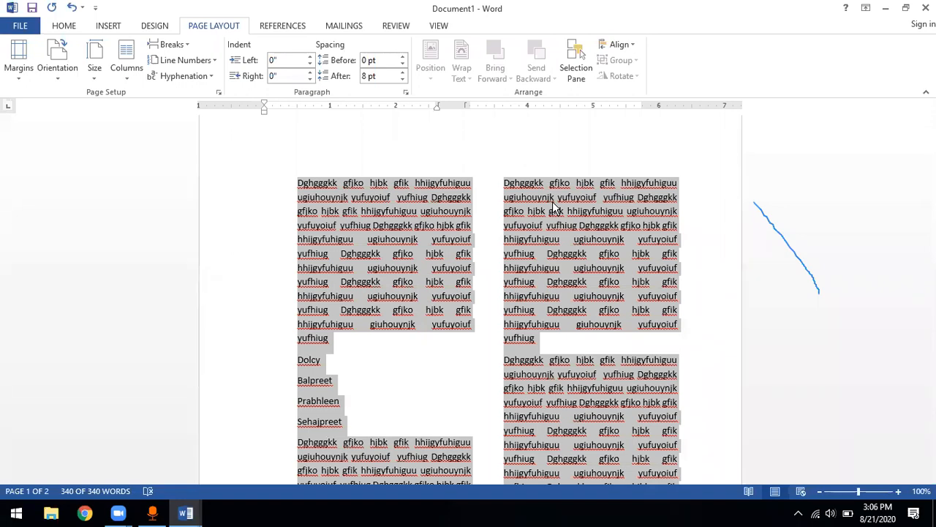
pyautogui.hotkey('ctrl', 'z')
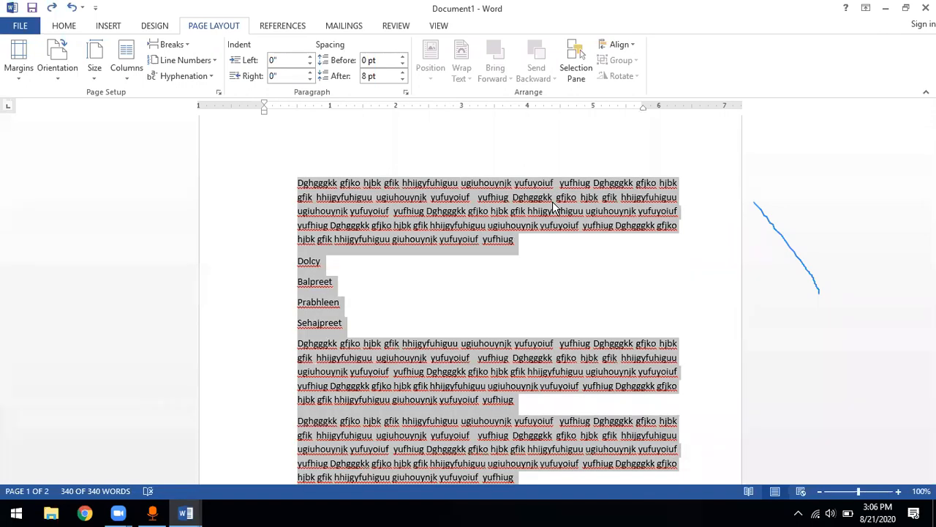
# Reapply the two-column layout to the first paragraph and the name list, review the split, and undo it
pyautogui.click(447, 297)
pyautogui.scroll(-2, 448, 298)
pyautogui.scroll(-10, 448, 298)
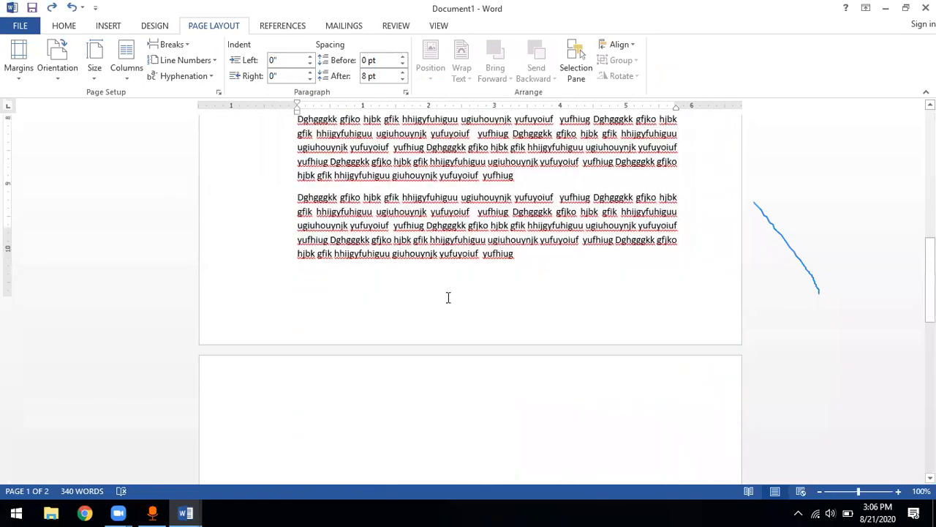
pyautogui.scroll(5, 448, 297)
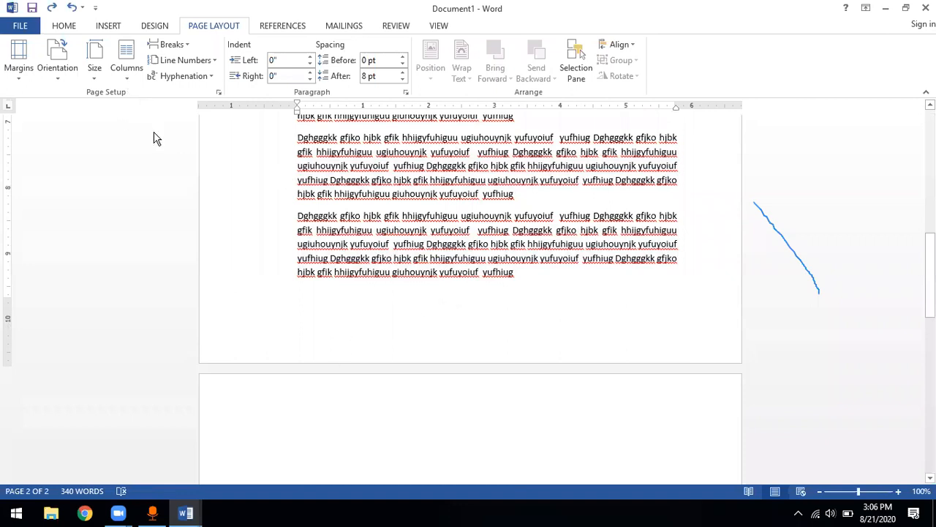
pyautogui.hotkey('ctrl', 'y')
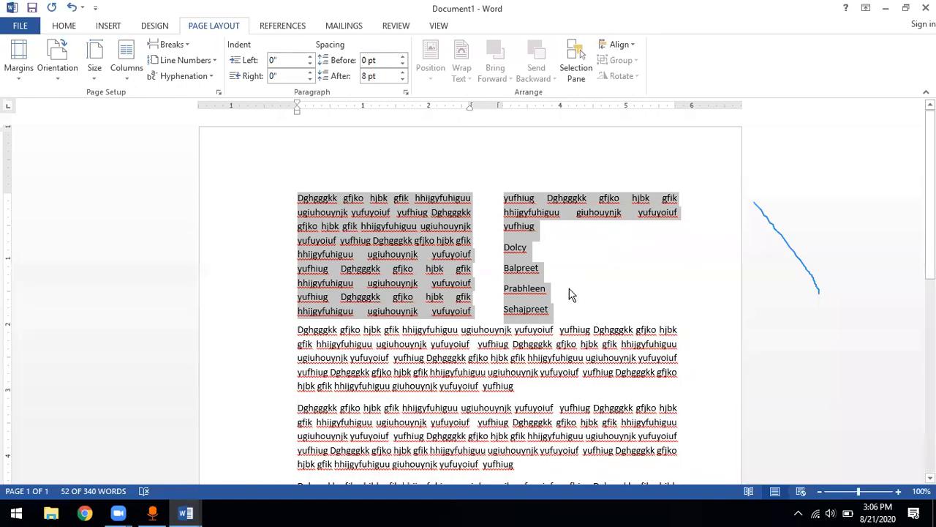
pyautogui.click(569, 289)
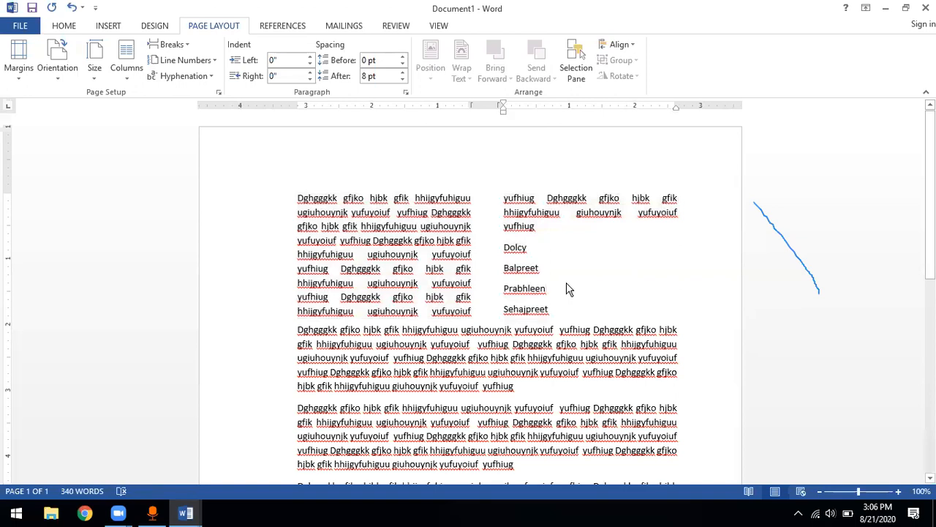
pyautogui.click(558, 311)
pyautogui.hotkey('ctrl', 'z')
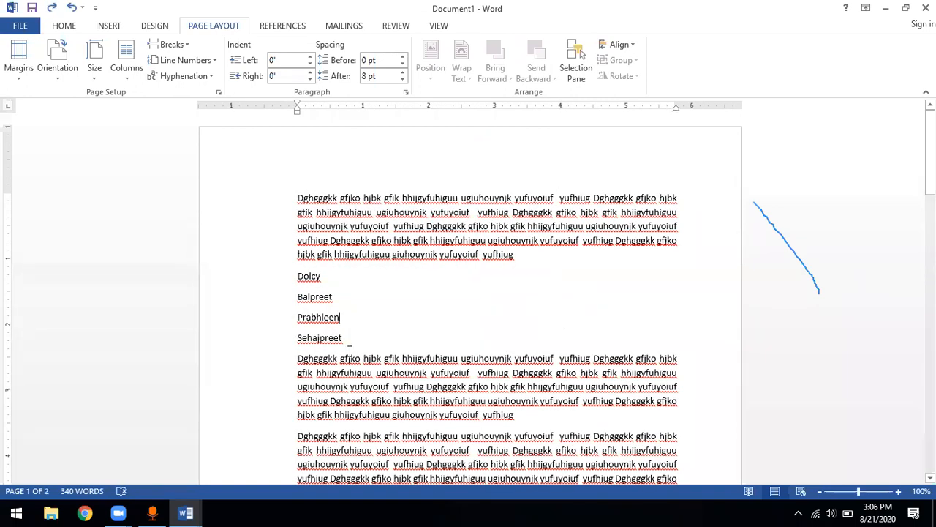
# Try a two-column layout on only the four-line name list, then undo it
pyautogui.moveTo(349, 339); pyautogui.dragTo(295, 283)
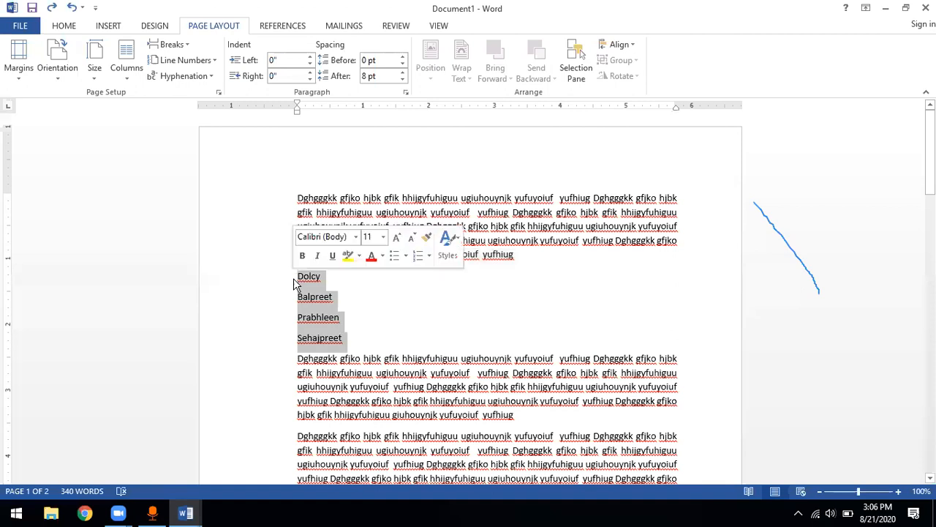
pyautogui.click(126, 74)
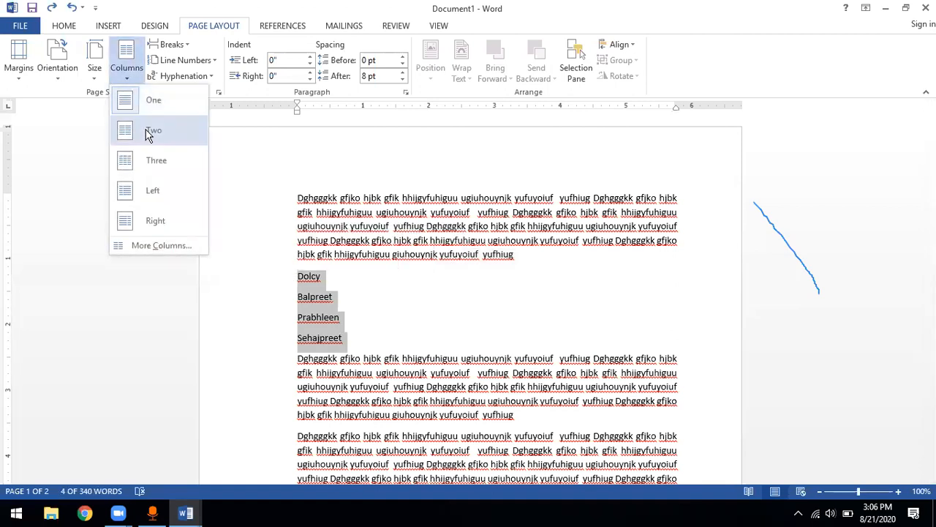
pyautogui.click(150, 133)
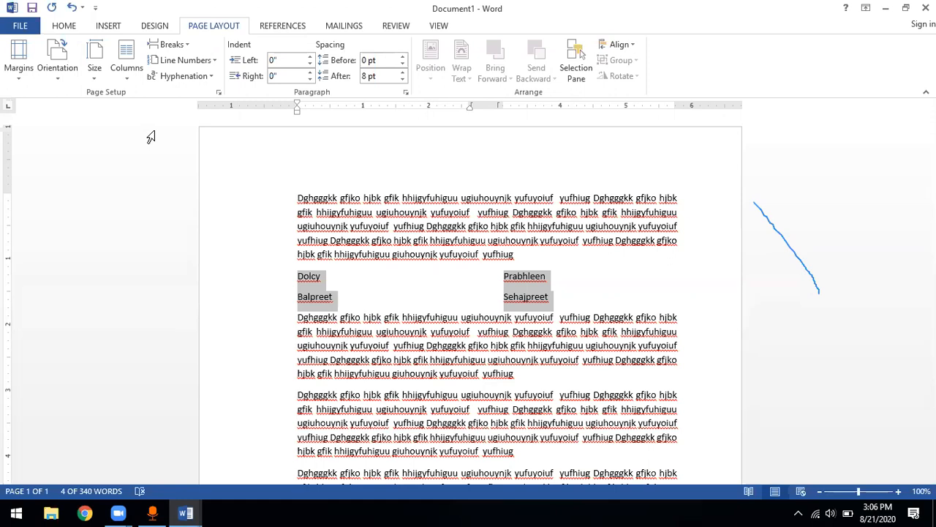
pyautogui.click(133, 76)
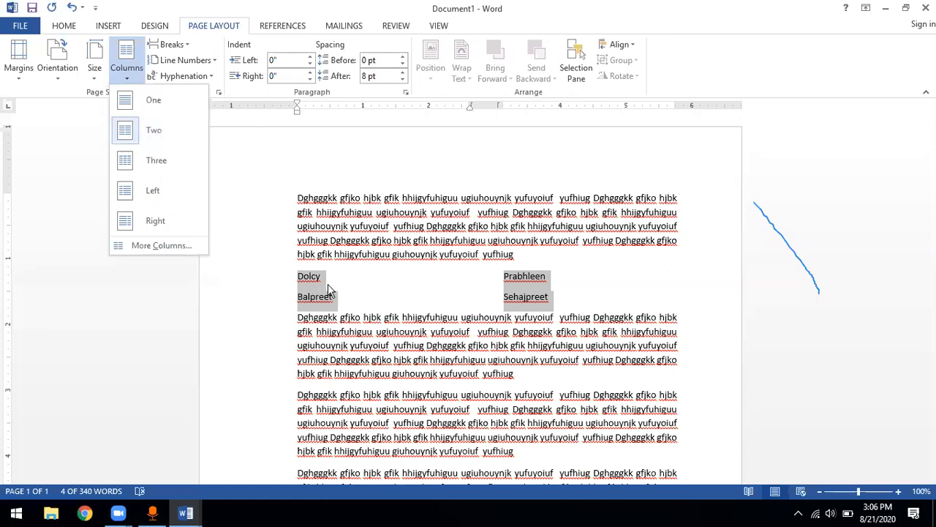
pyautogui.click(366, 300)
pyautogui.hotkey('ctrl', 'z')
# Try a three-column layout on the four-line name list, then undo it
pyautogui.click(127, 79)
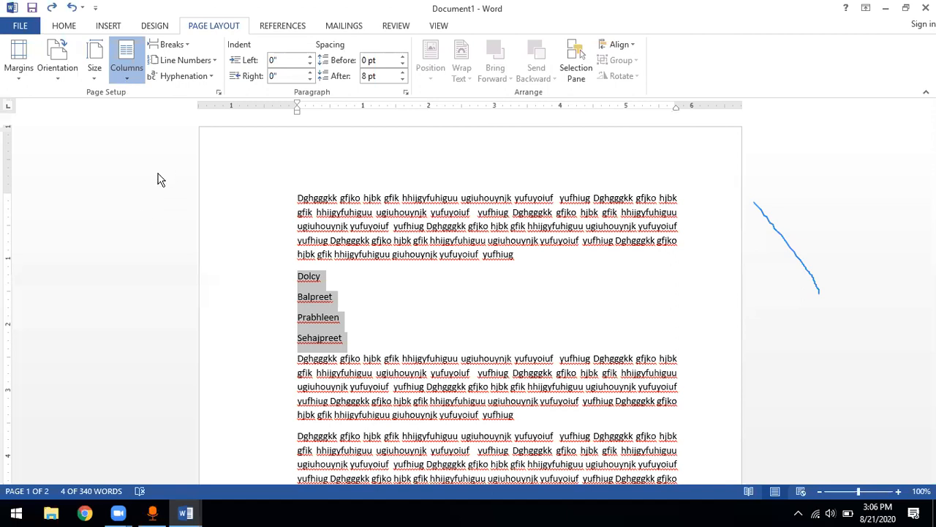
pyautogui.click(127, 67)
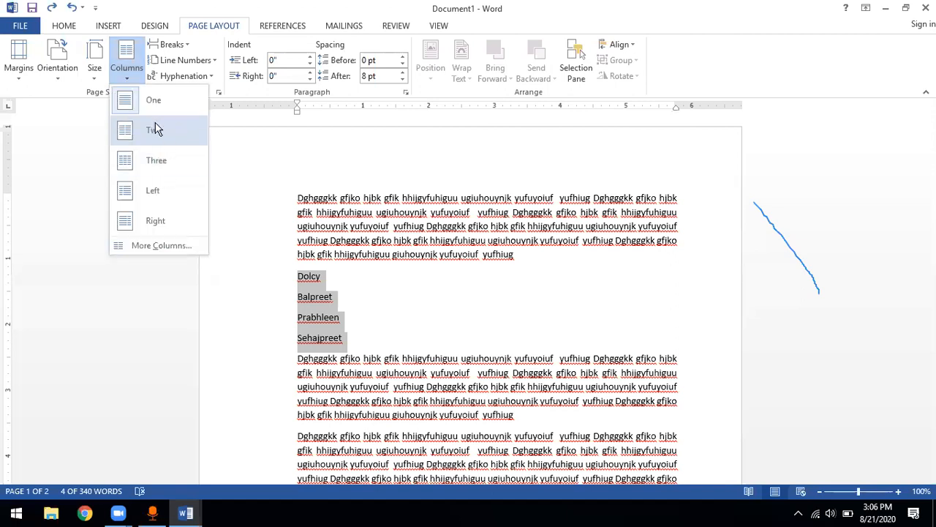
pyautogui.click(130, 81)
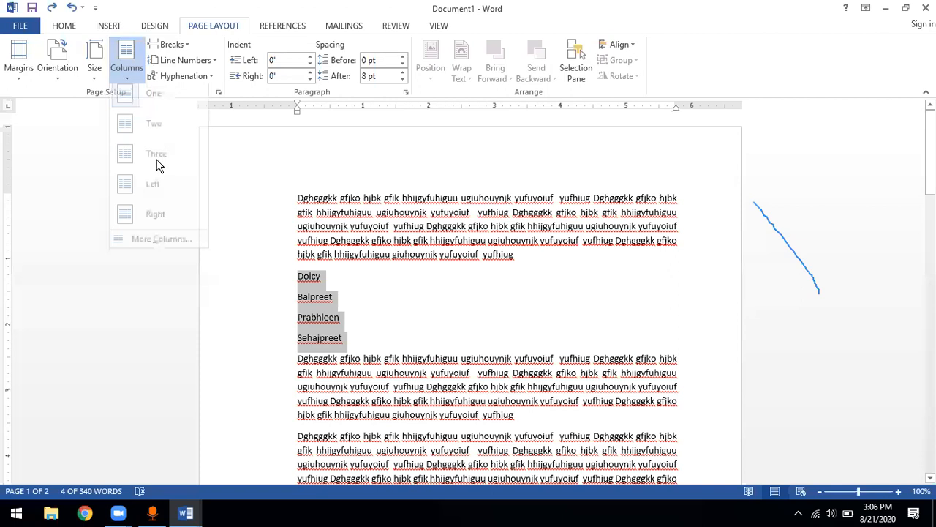
pyautogui.click(156, 162)
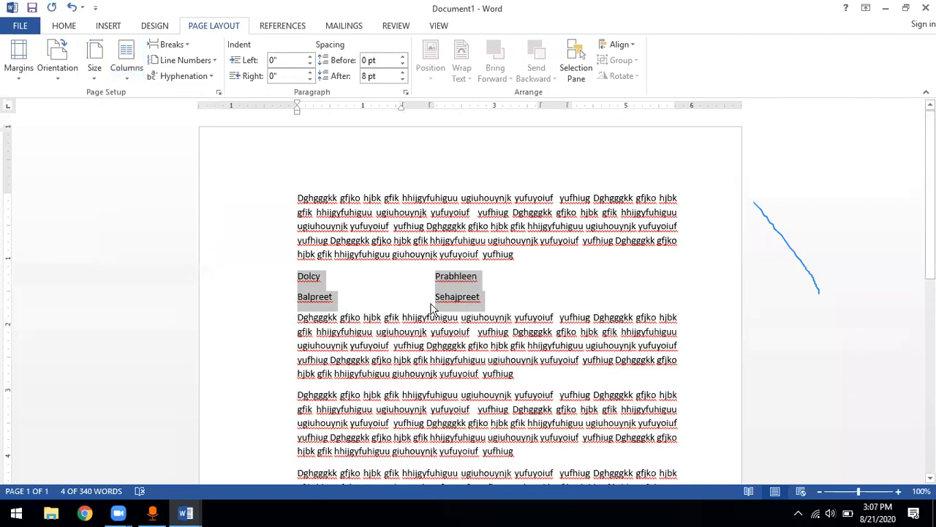
pyautogui.hotkey('ctrl', 'z')
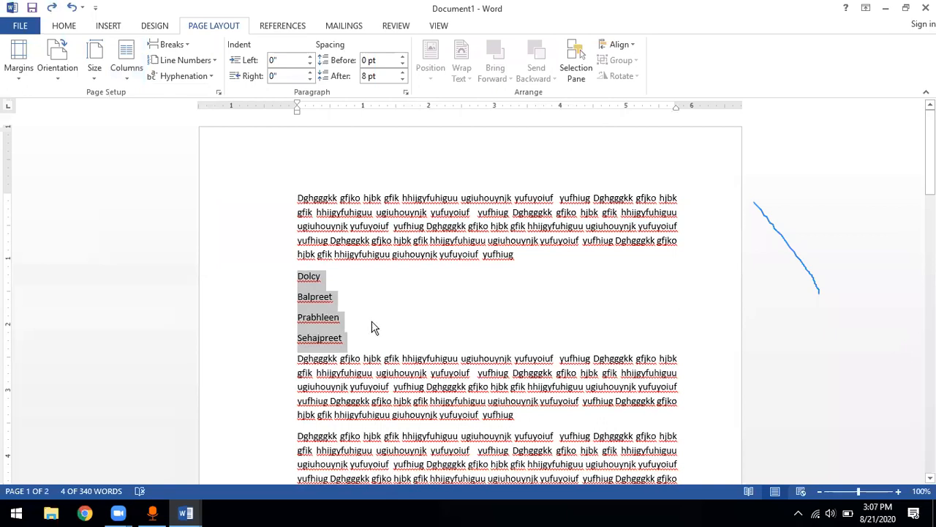
# Duplicate the four-line name list directly below itself, leaving no blank line before the following paragraph
pyautogui.click(344, 337)
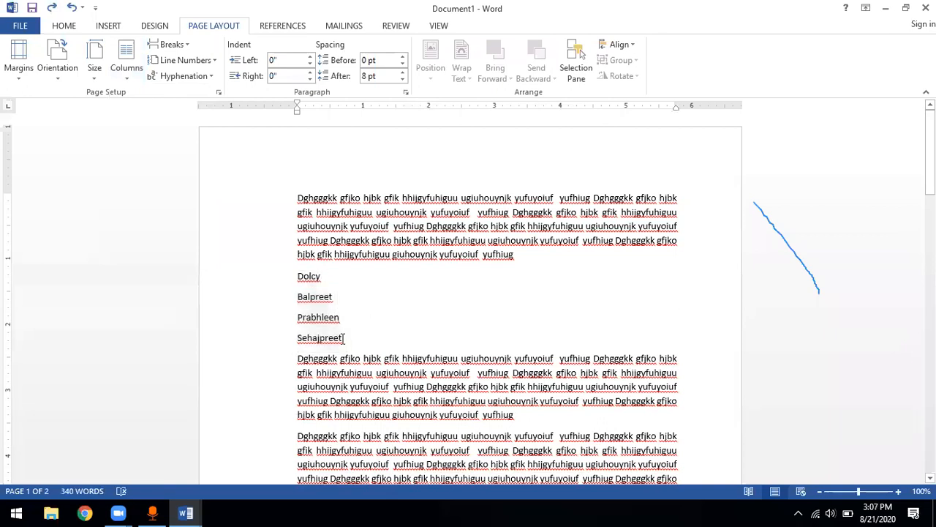
pyautogui.moveTo(344, 337); pyautogui.dragTo(297, 276)
pyautogui.hotkey('ctrl', 'c')
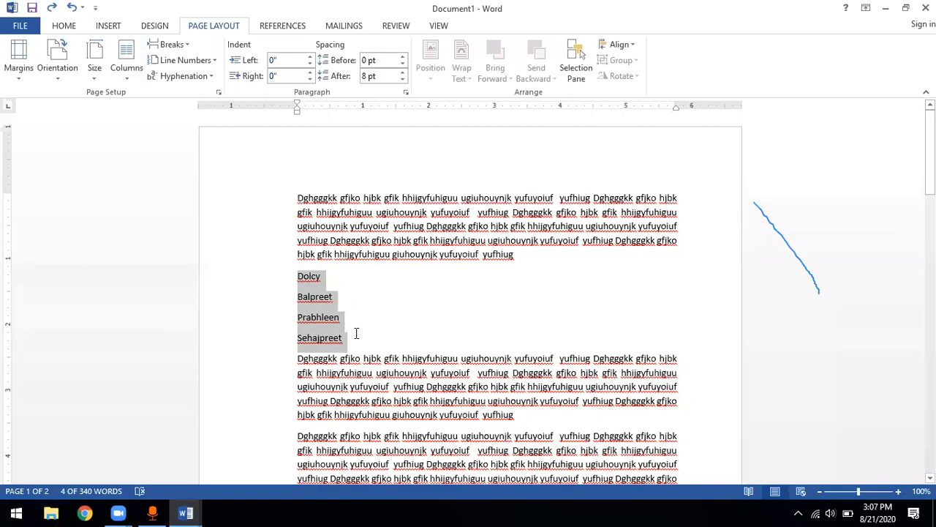
pyautogui.click(351, 338)
pyautogui.press('Return')
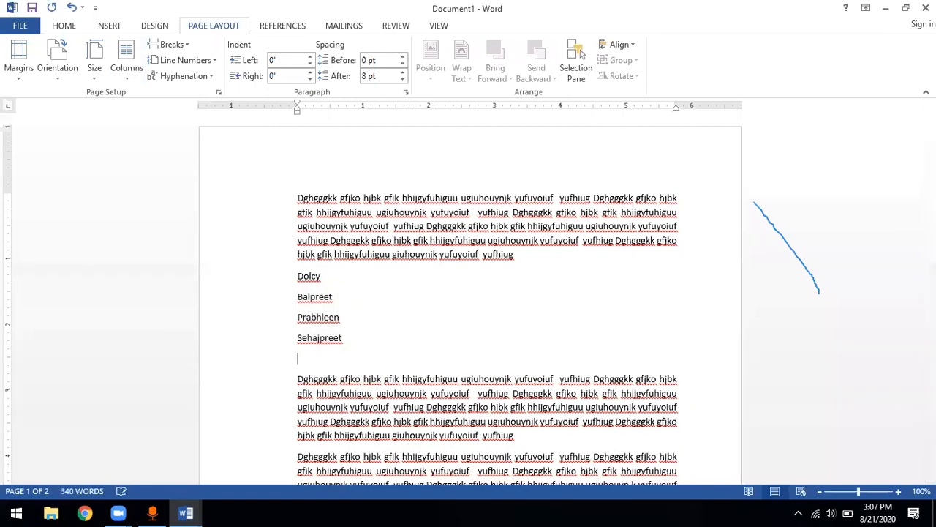
pyautogui.hotkey('ctrl', 'v')
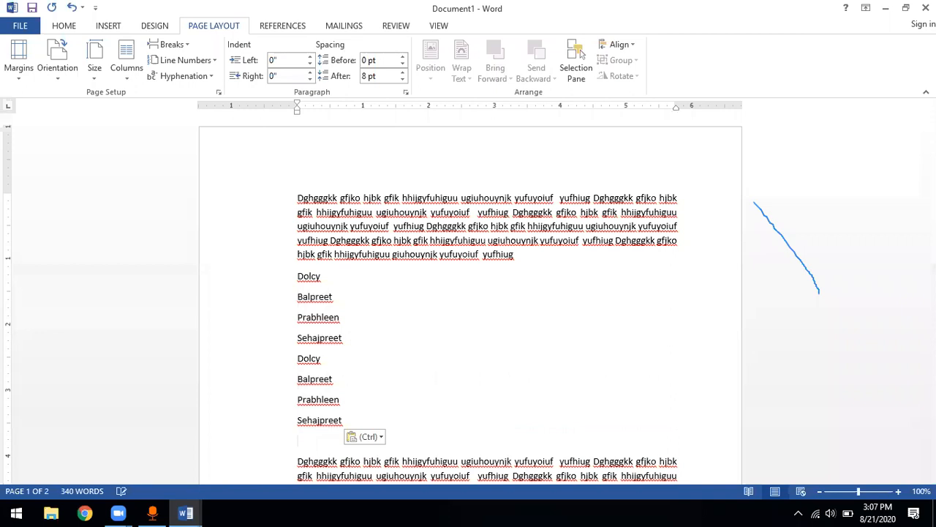
pyautogui.press('BackSpace')
# Try a three-column layout on the full eight-line name list, then undo it
pyautogui.moveTo(347, 420); pyautogui.dragTo(299, 280)
pyautogui.click(124, 80)
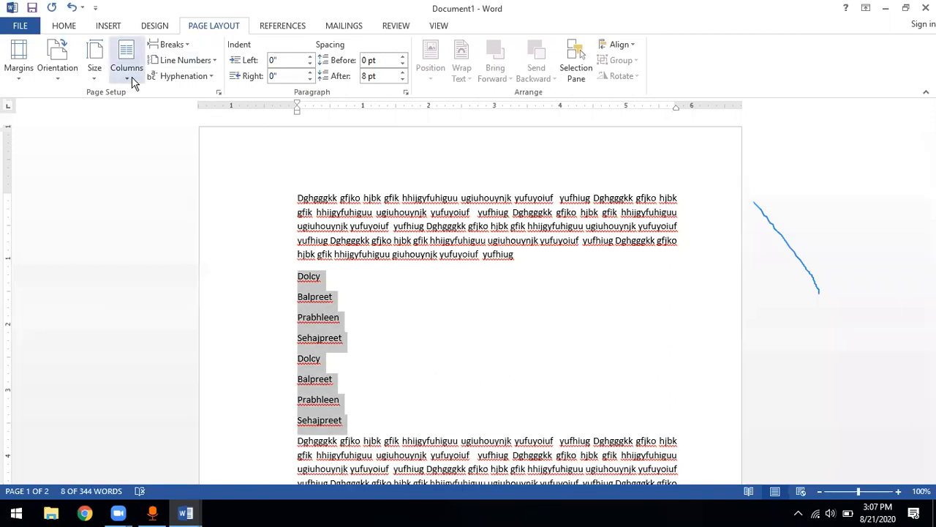
pyautogui.click(153, 162)
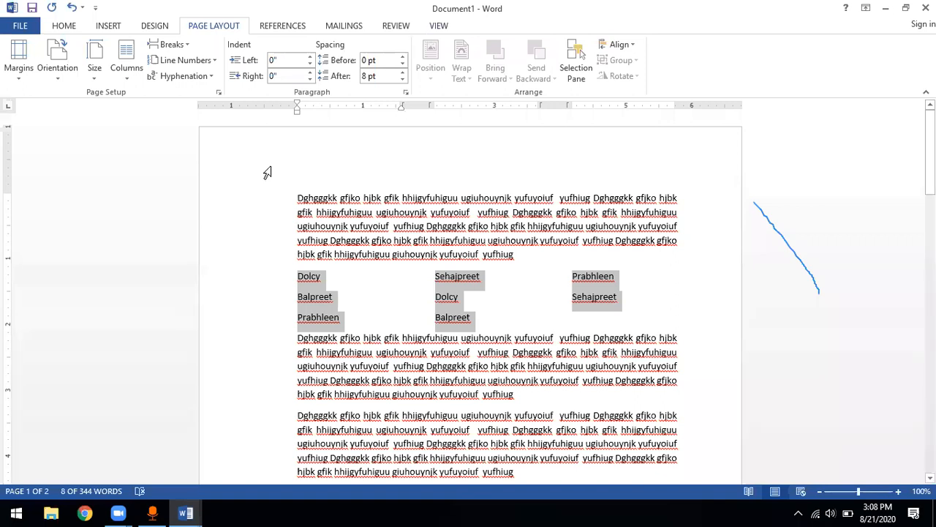
pyautogui.click(297, 198)
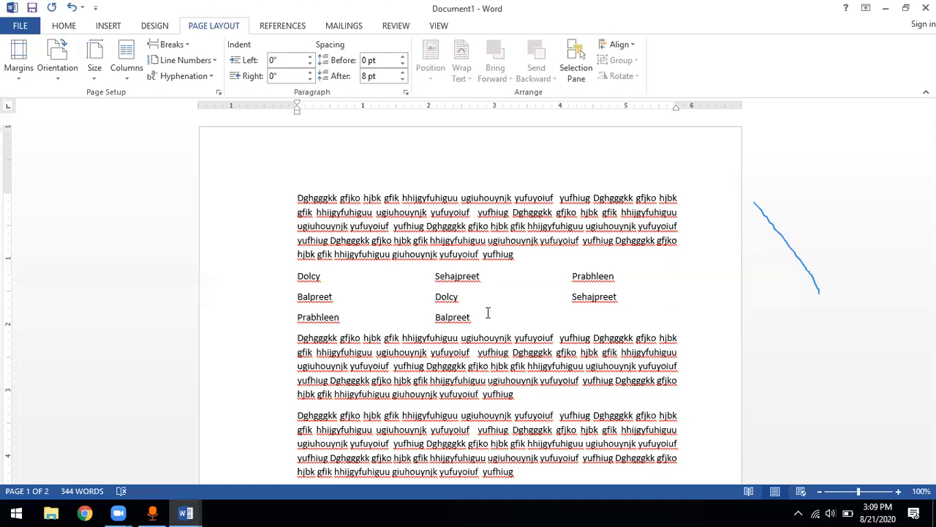
pyautogui.hotkey('ctrl', 'z')
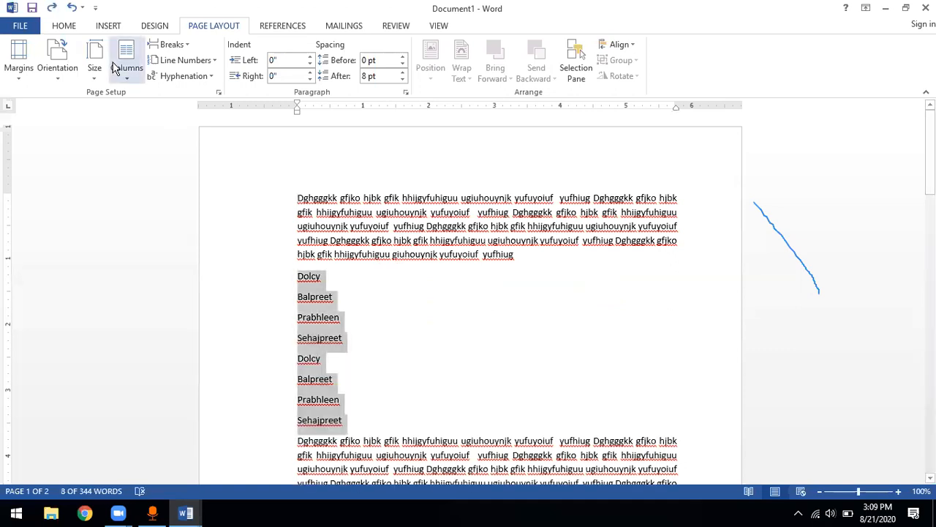
# Try the Left column preset on the eight-line name list, then undo it
pyautogui.click(128, 73)
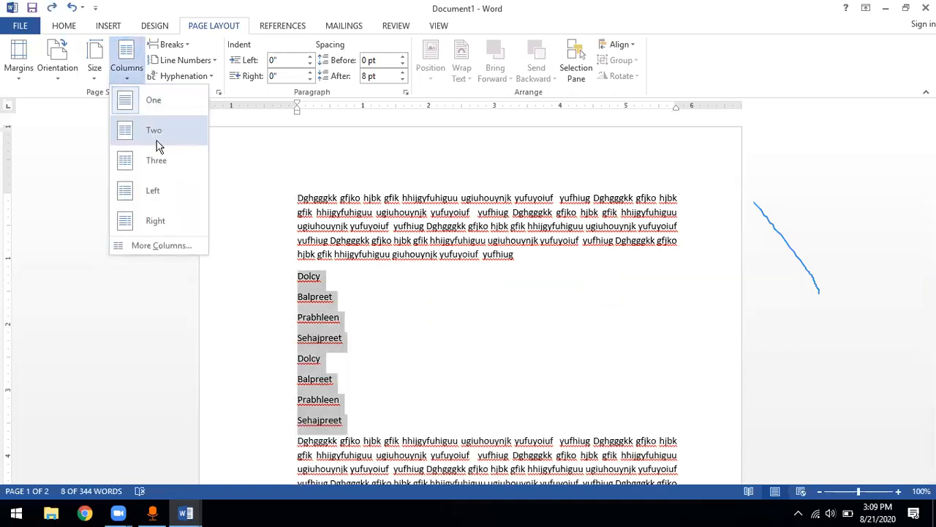
pyautogui.click(149, 191)
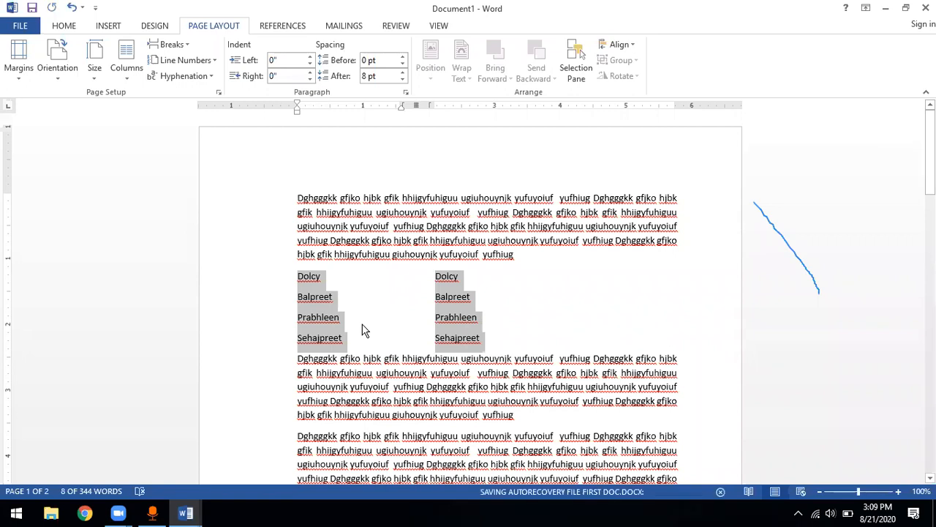
pyautogui.hotkey('ctrl', 'z')
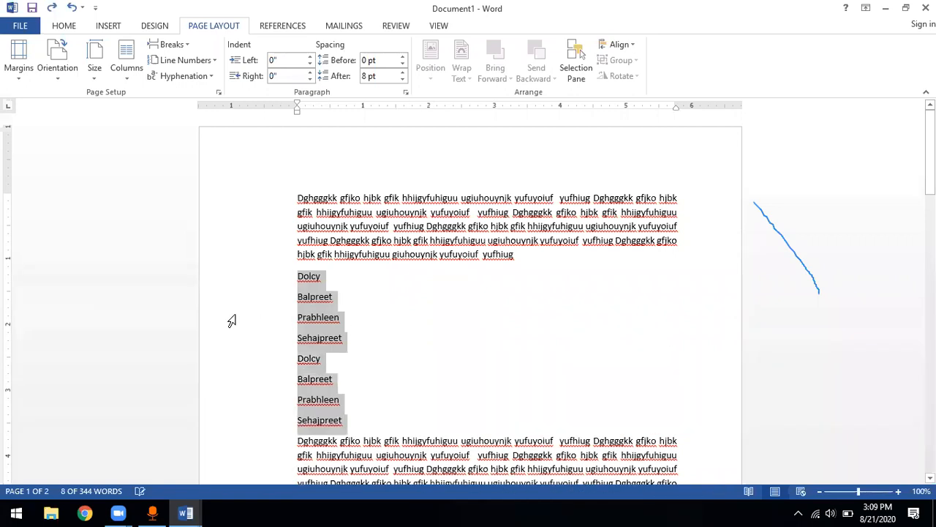
# Try a custom layout of 4 columns on the selected name list, then undo it
pyautogui.click(127, 78)
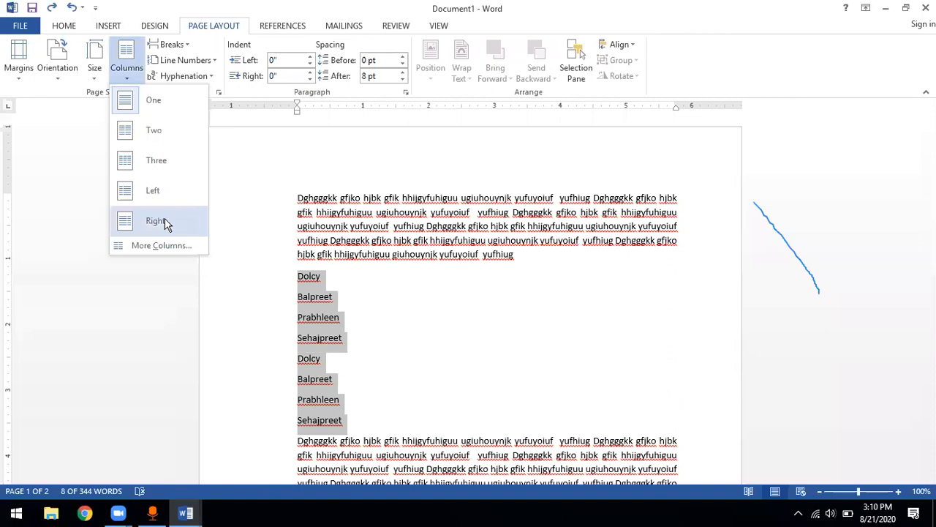
pyautogui.click(163, 245)
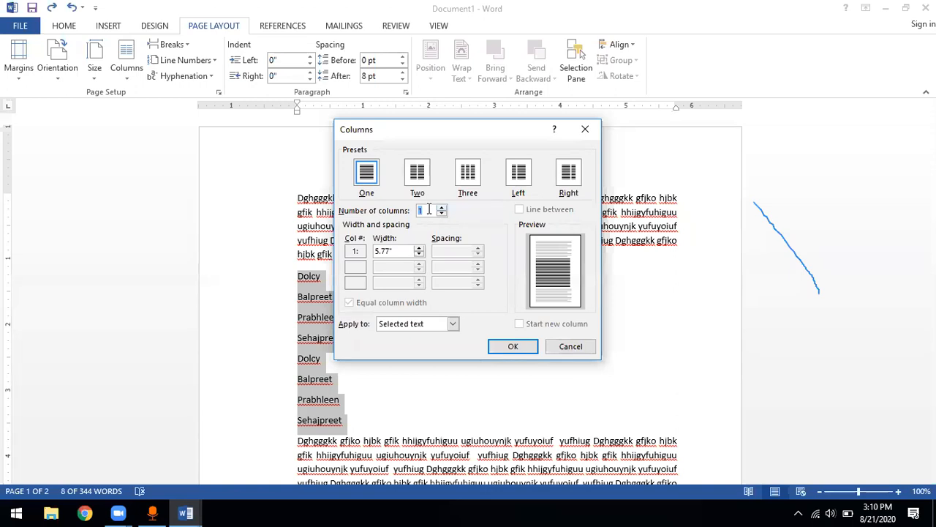
pyautogui.write('4')
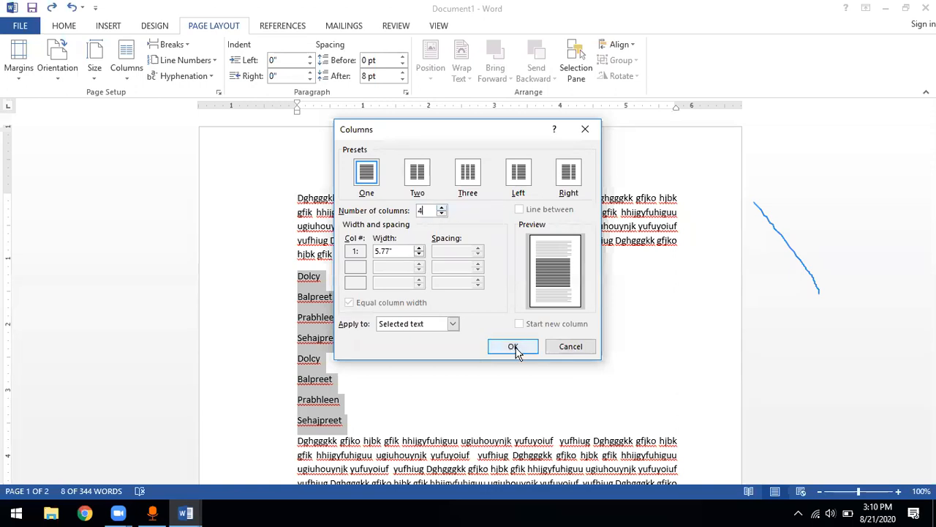
pyautogui.click(514, 347)
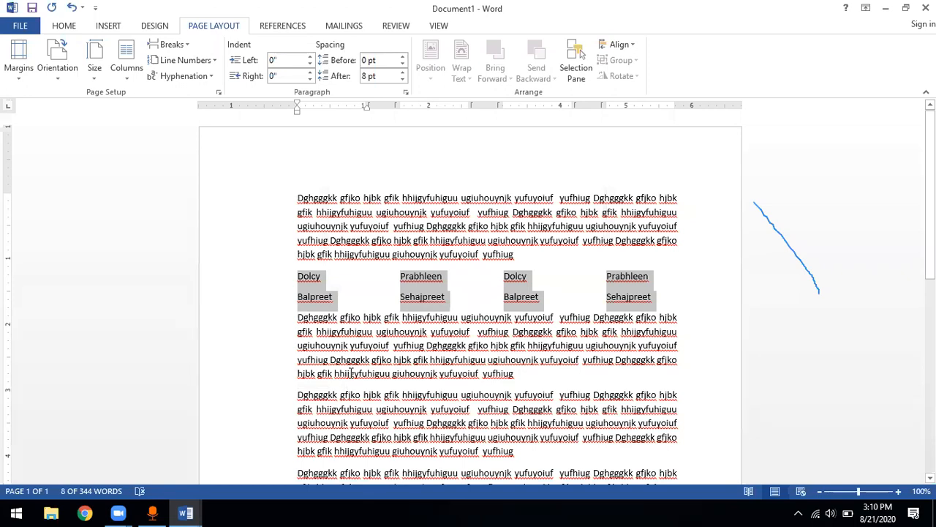
pyautogui.hotkey('ctrl', 'z')
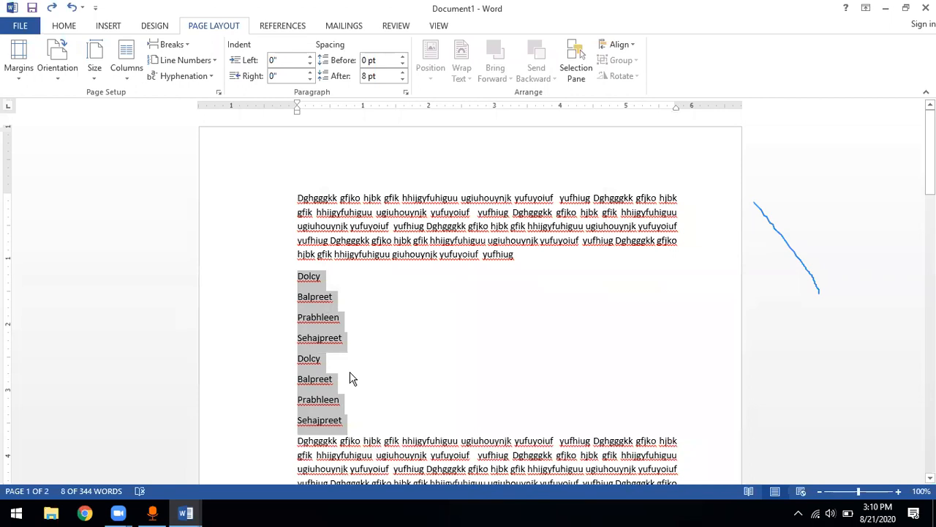
# Switch to first doc.docx and review the column presets, the page and section break types, and the insert commands
pyautogui.hotkey('alt', 'Tab')
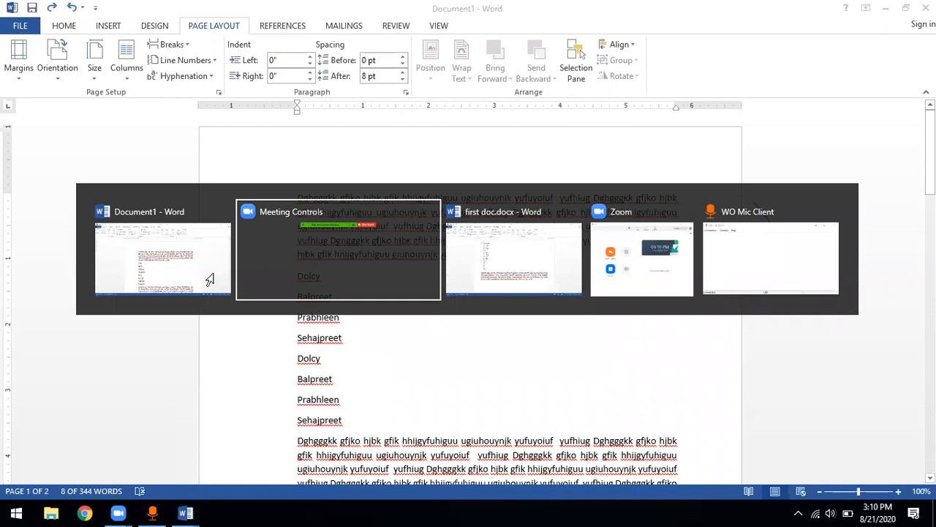
pyautogui.hotkey('alt', 'Tab')
pyautogui.click(129, 69)
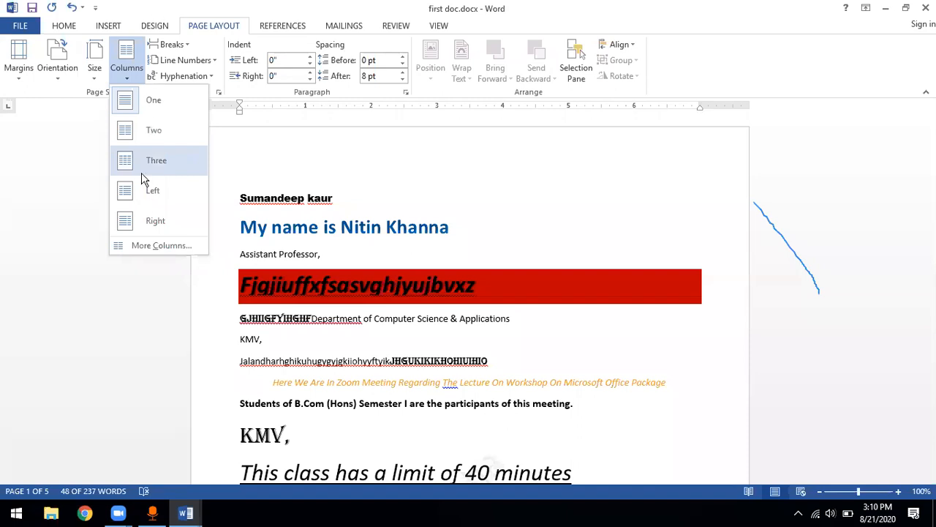
pyautogui.click(198, 308)
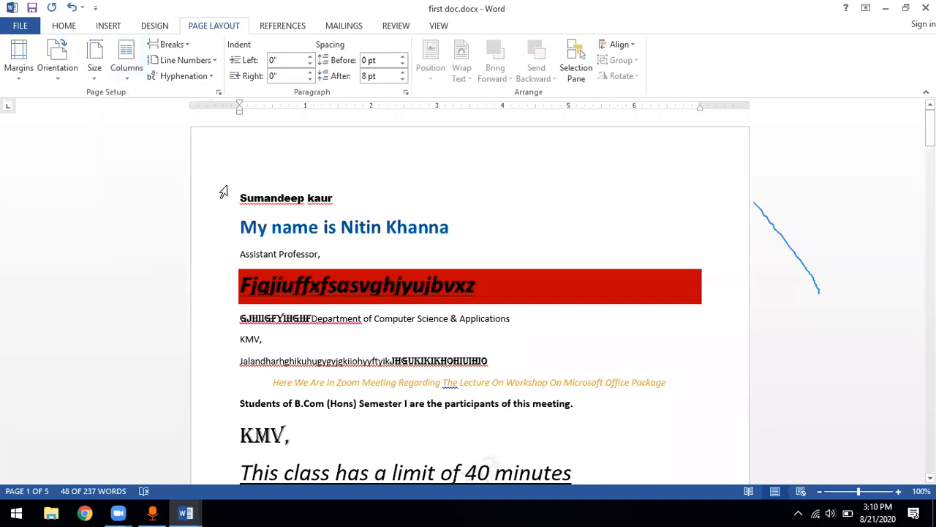
pyautogui.click(187, 47)
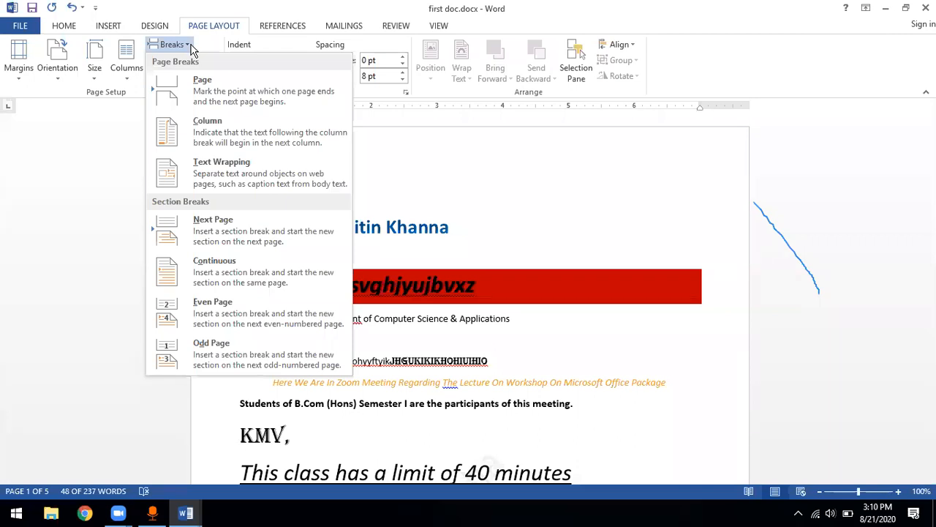
pyautogui.click(109, 26)
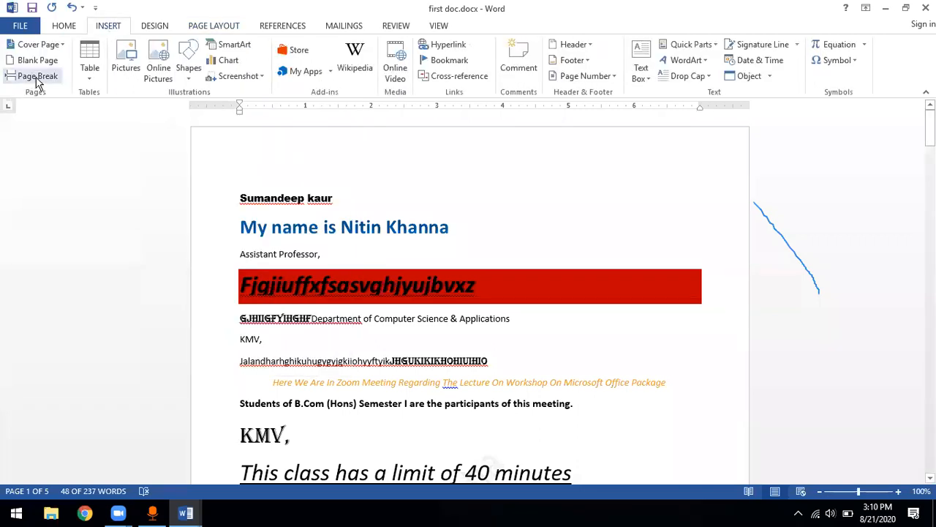
# Review the page break and section break types available in first doc.docx
pyautogui.click(217, 31)
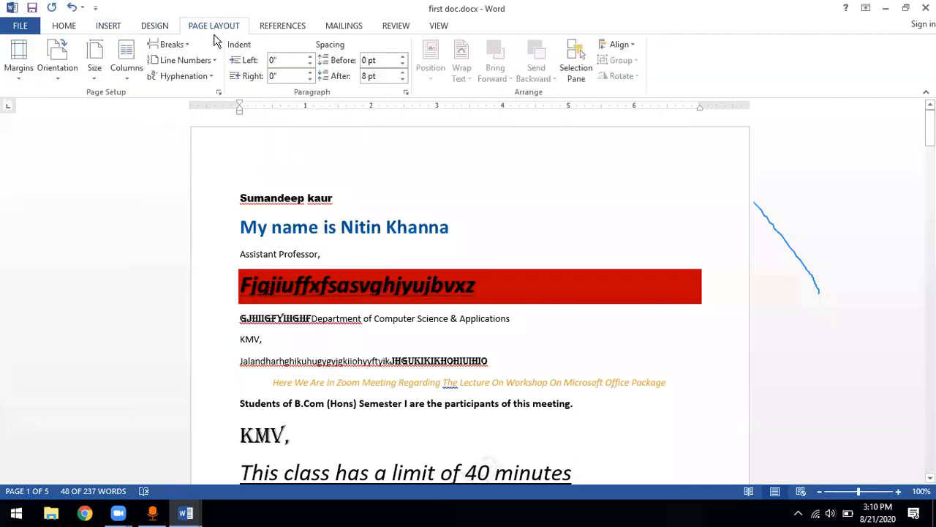
pyautogui.click(184, 46)
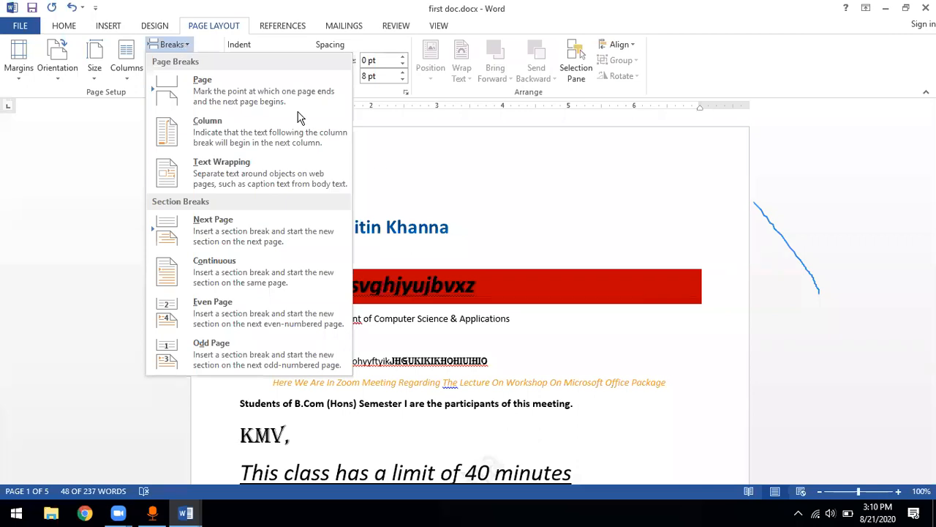
pyautogui.click(385, 192)
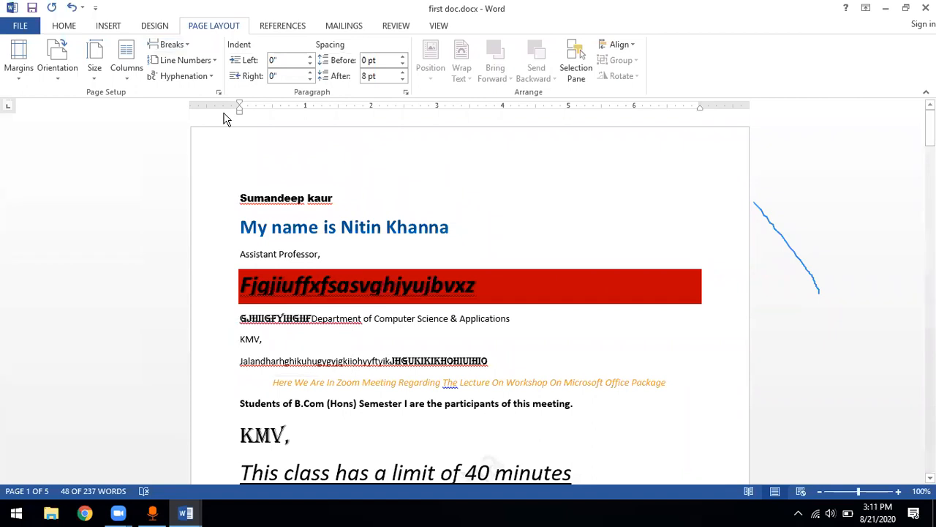
pyautogui.click(187, 47)
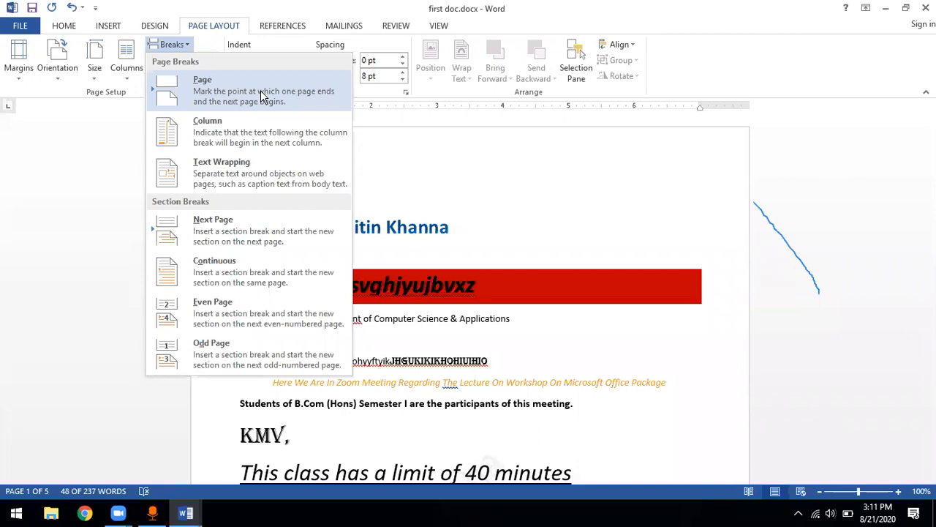
pyautogui.click(388, 247)
# Try a page break after the first "KMV," line, then undo it
pyautogui.click(267, 339)
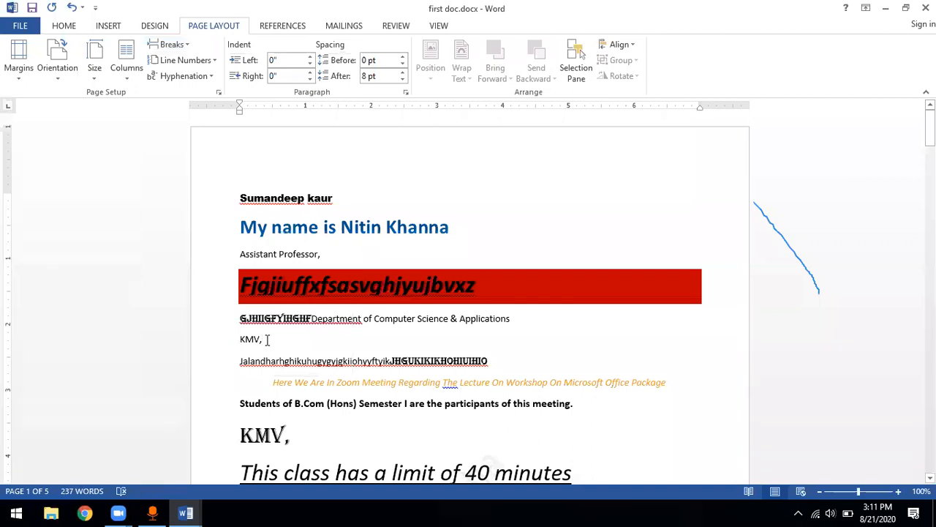
pyautogui.click(176, 44)
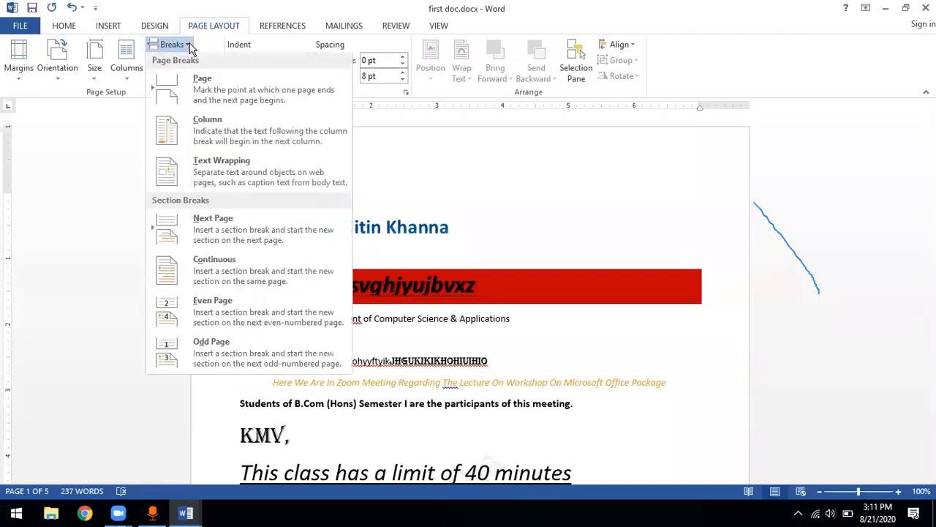
pyautogui.click(226, 97)
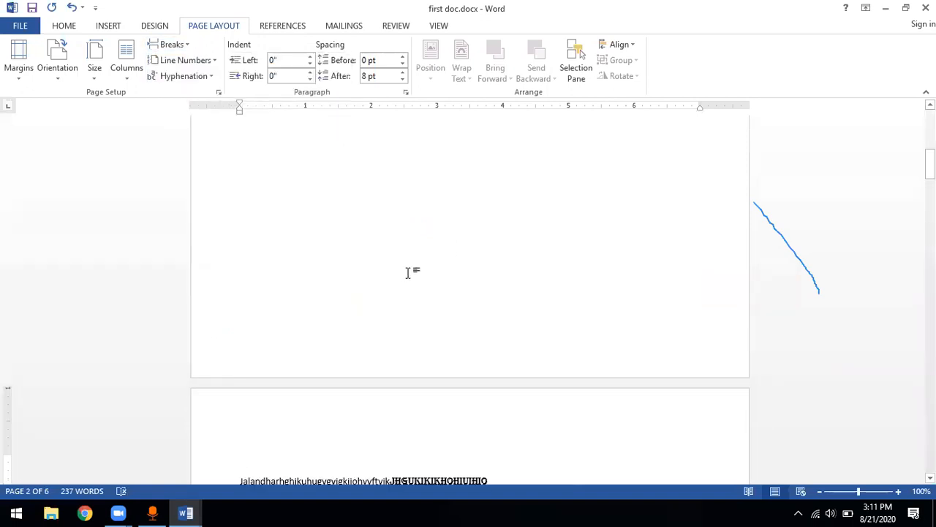
pyautogui.scroll(4, 408, 273)
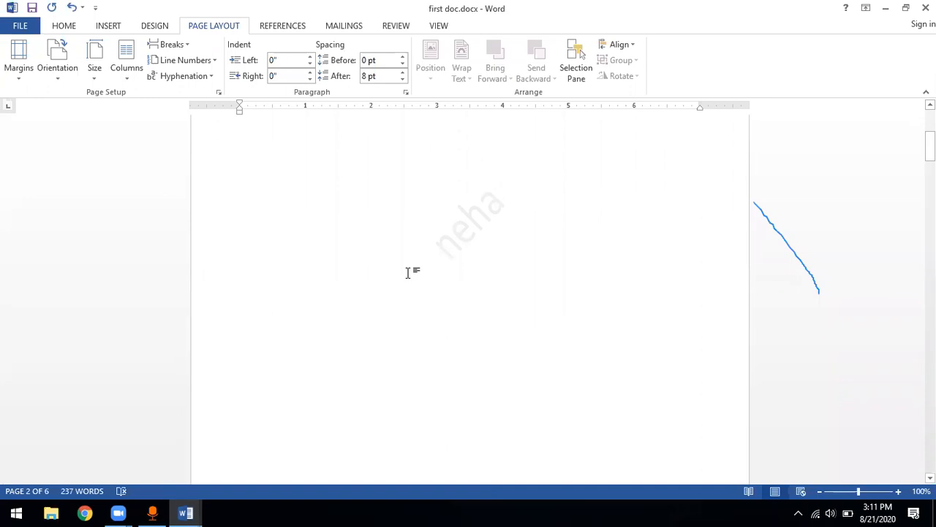
pyautogui.hotkey('ctrl', 'z')
pyautogui.hotkey('ctrl', 'z')
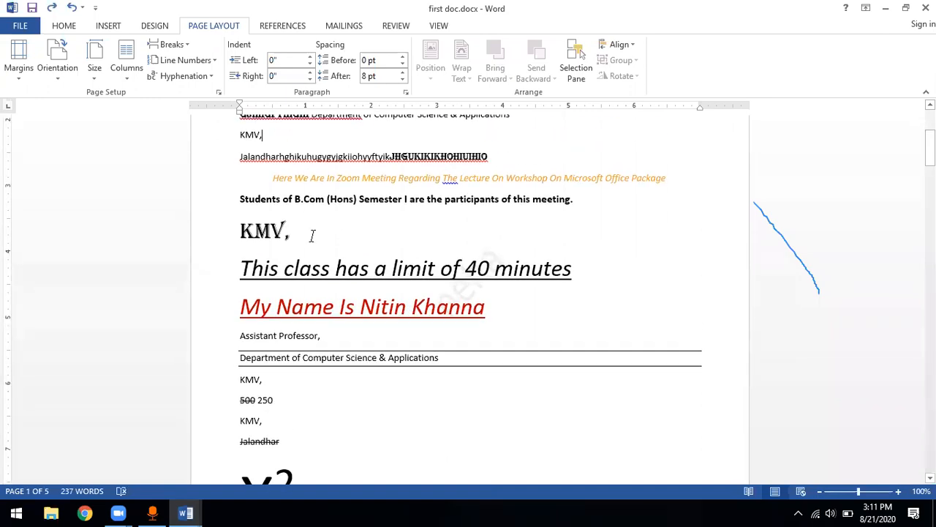
pyautogui.scroll(3, 312, 235)
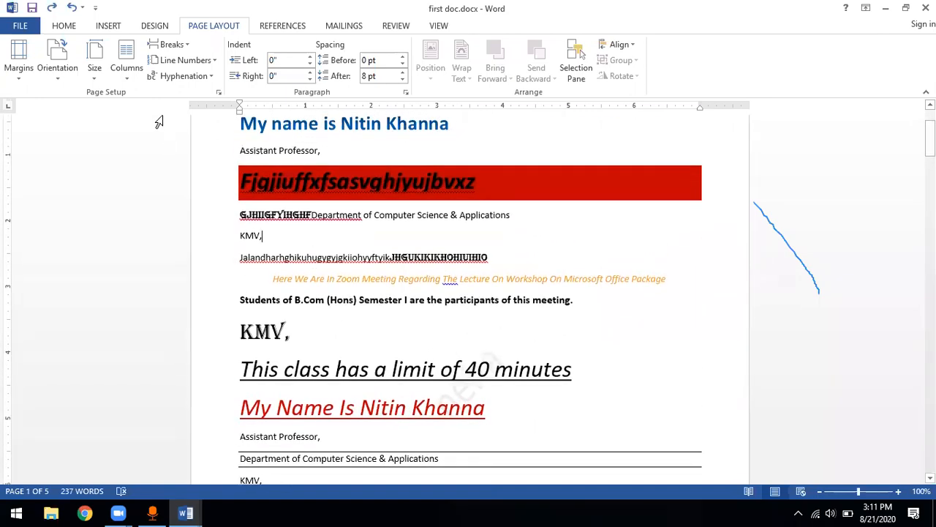
# Switch to Document1 and lay out the selected eight-line name list in two columns
pyautogui.click(184, 46)
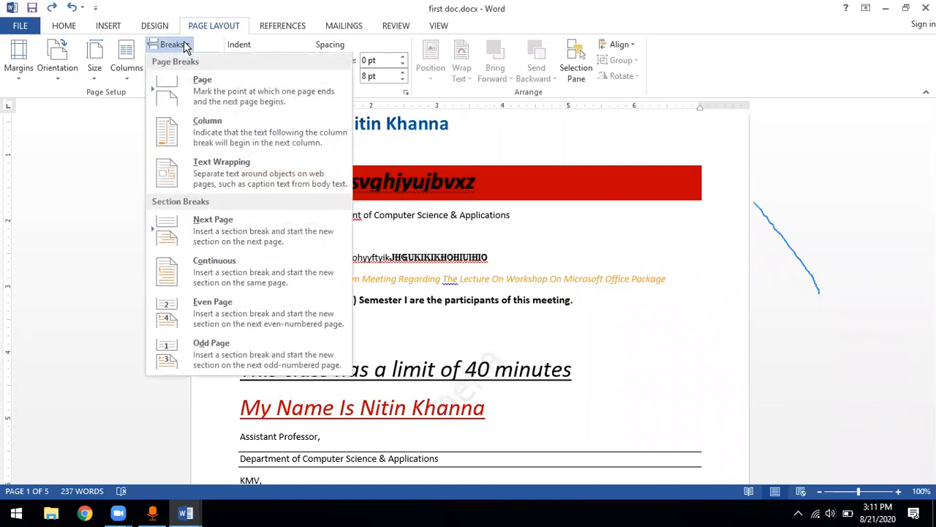
pyautogui.hotkey('alt', 'Tab')
pyautogui.click(334, 216)
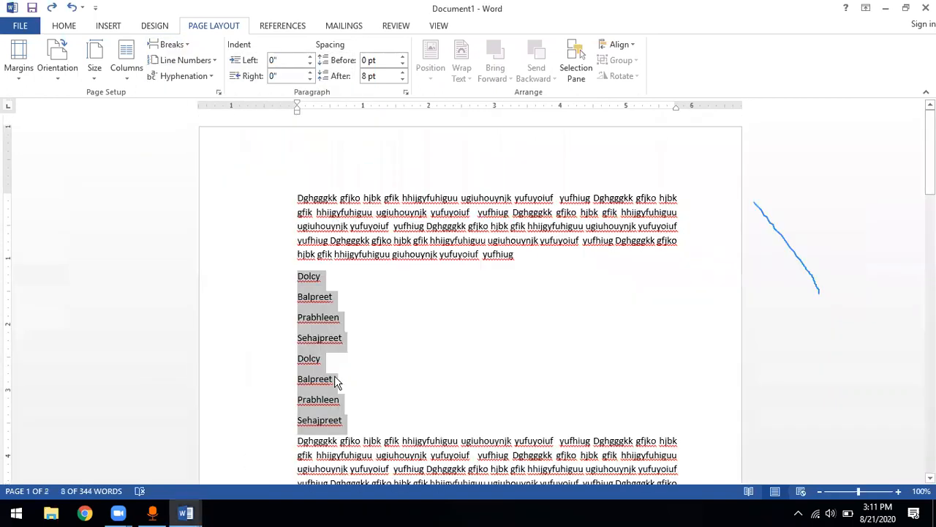
pyautogui.click(126, 80)
pyautogui.click(192, 133)
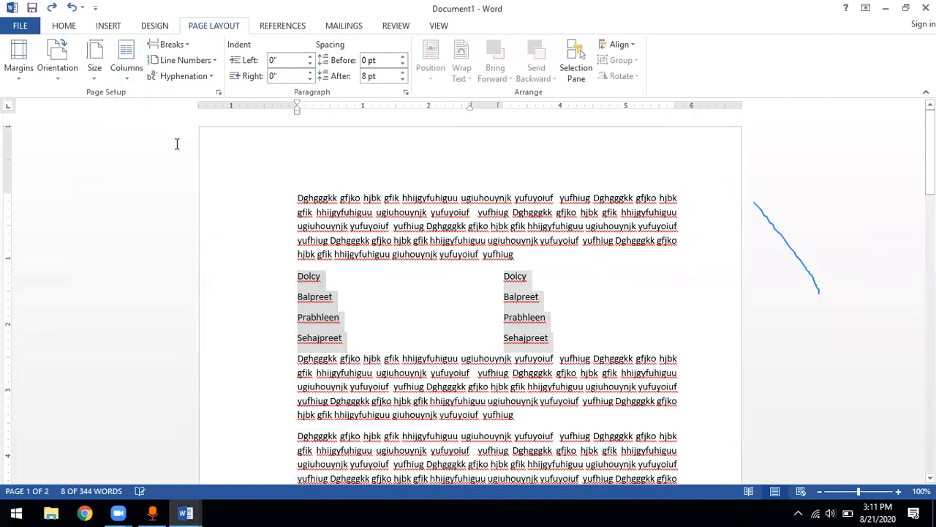
# Insert a column break before the third name in the two-column list, remove it once, and insert it again
pyautogui.click(298, 320)
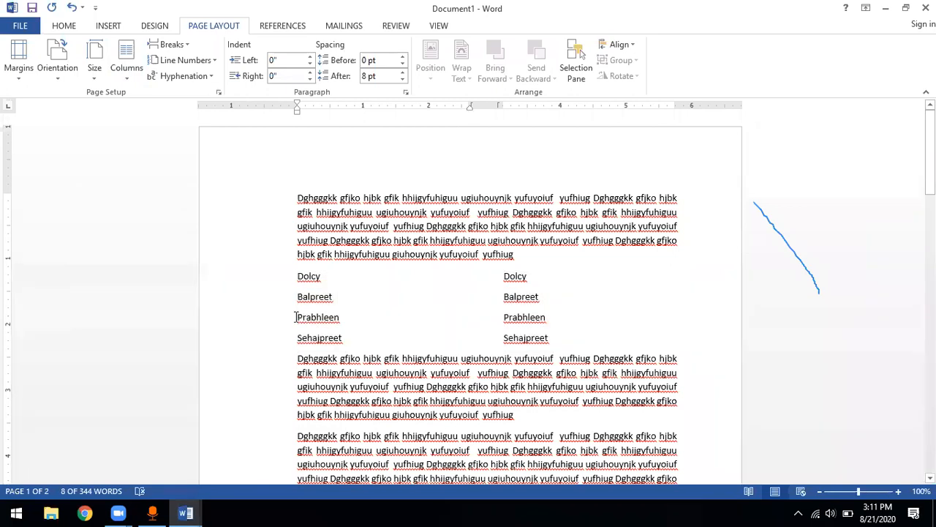
pyautogui.click(187, 45)
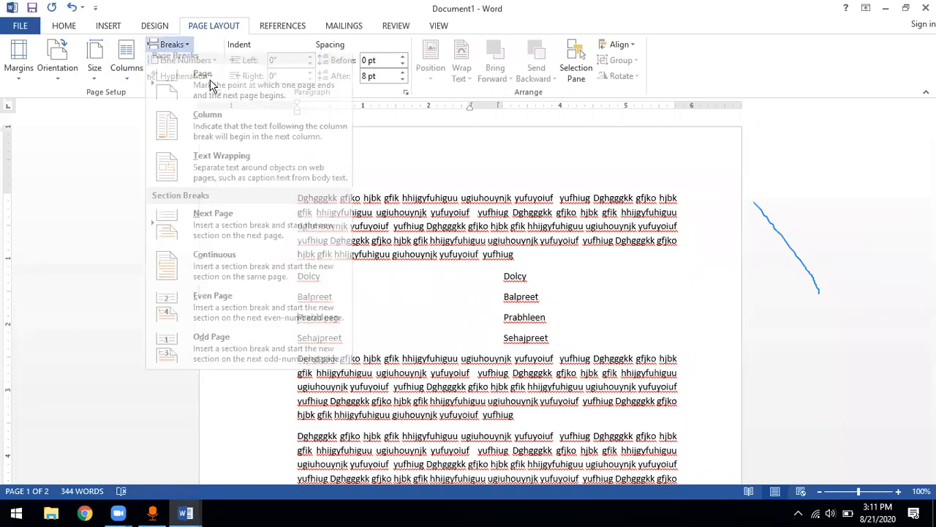
pyautogui.click(224, 136)
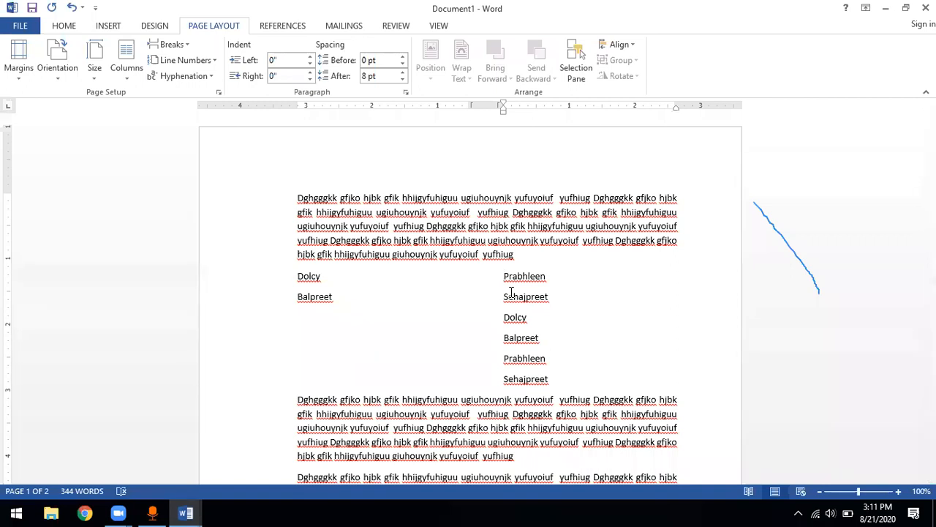
pyautogui.press('BackSpace')
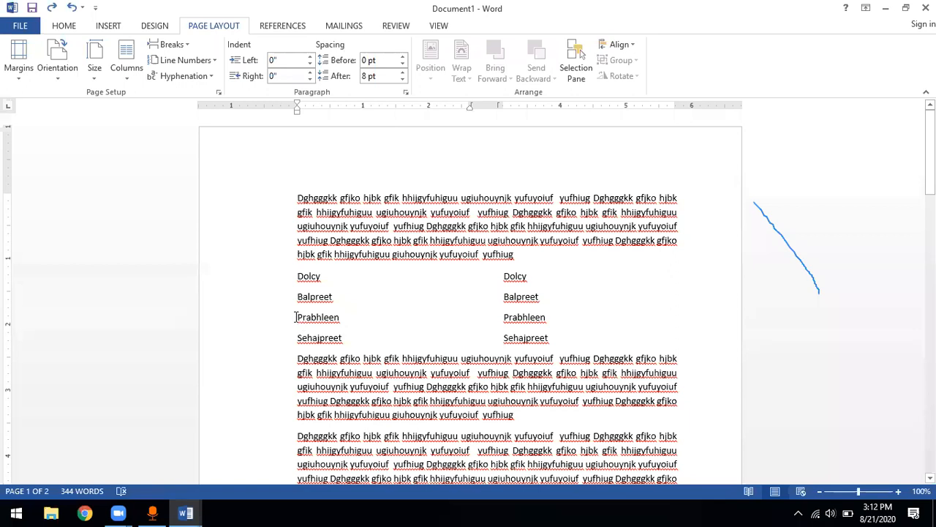
pyautogui.click(188, 45)
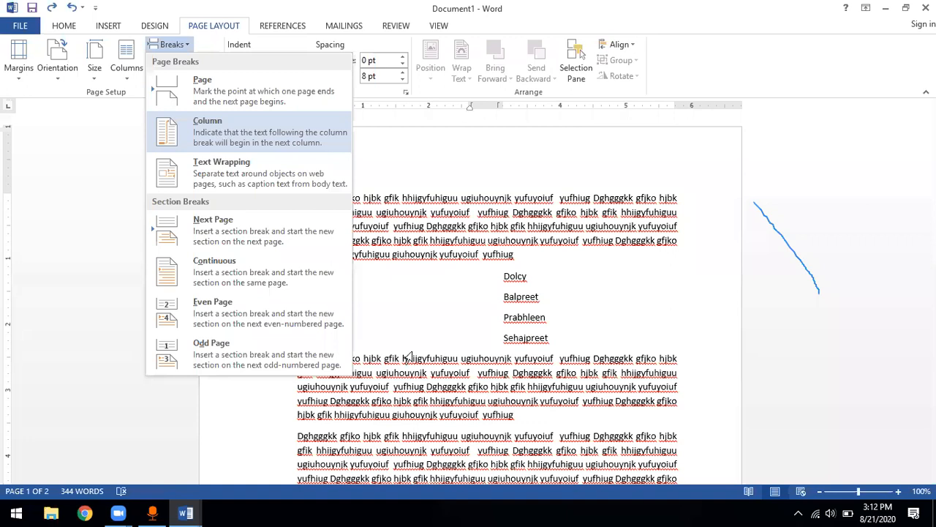
pyautogui.click(220, 135)
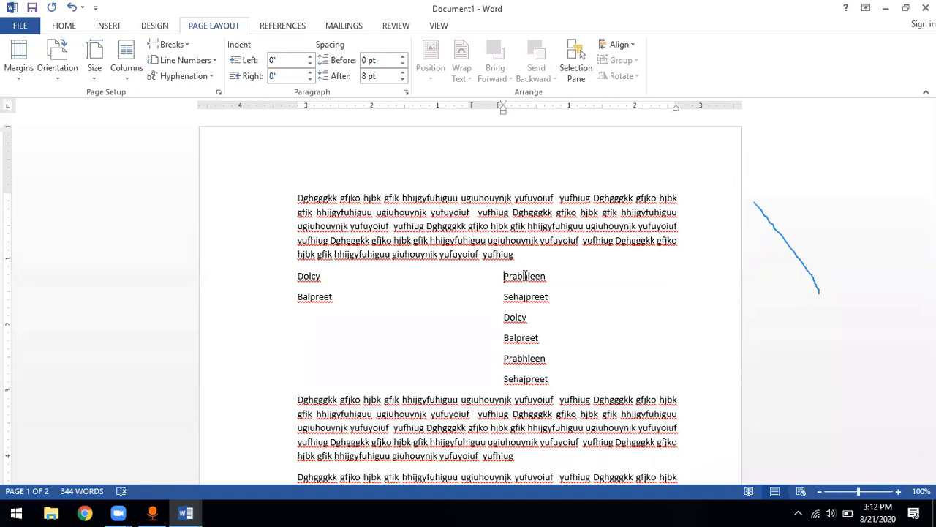
# Switch to first doc.docx and review the Text Wrapping break among the break types
pyautogui.hotkey('alt', 'Tab')
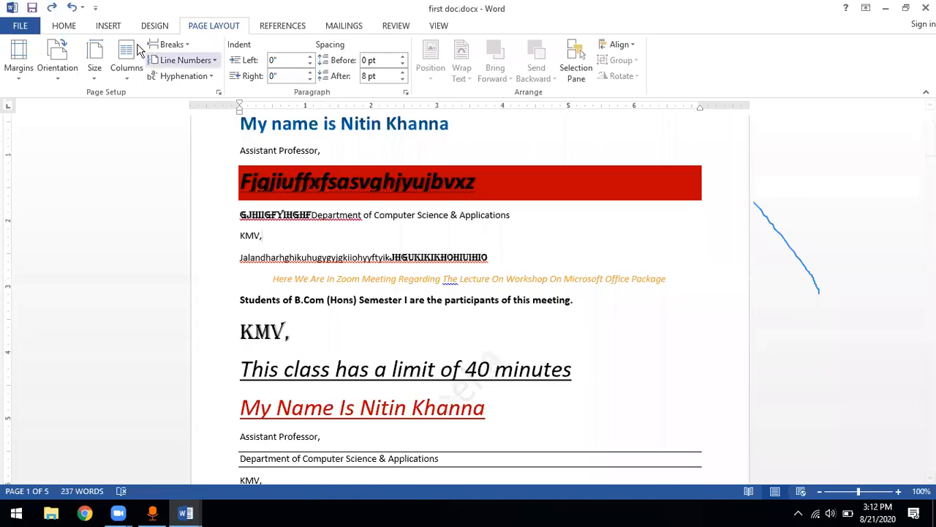
pyautogui.click(174, 44)
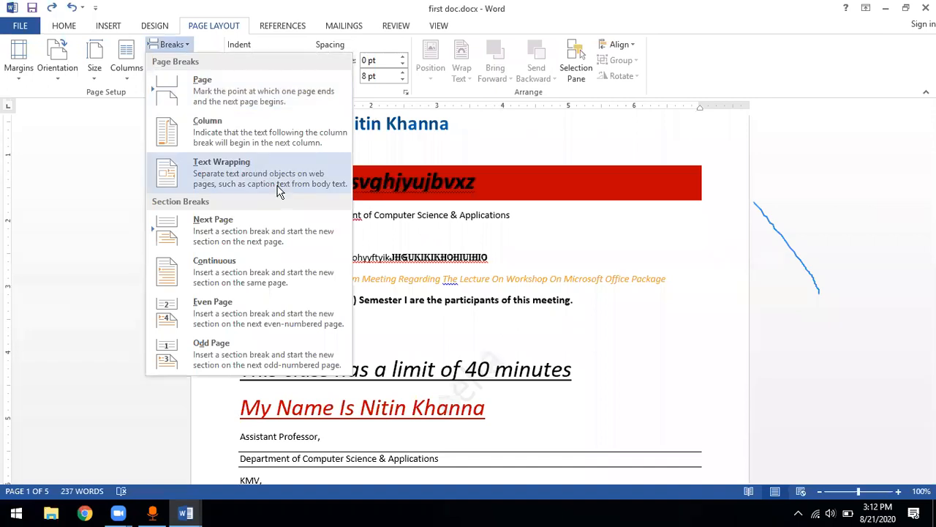
pyautogui.scroll(-5, 400, 322)
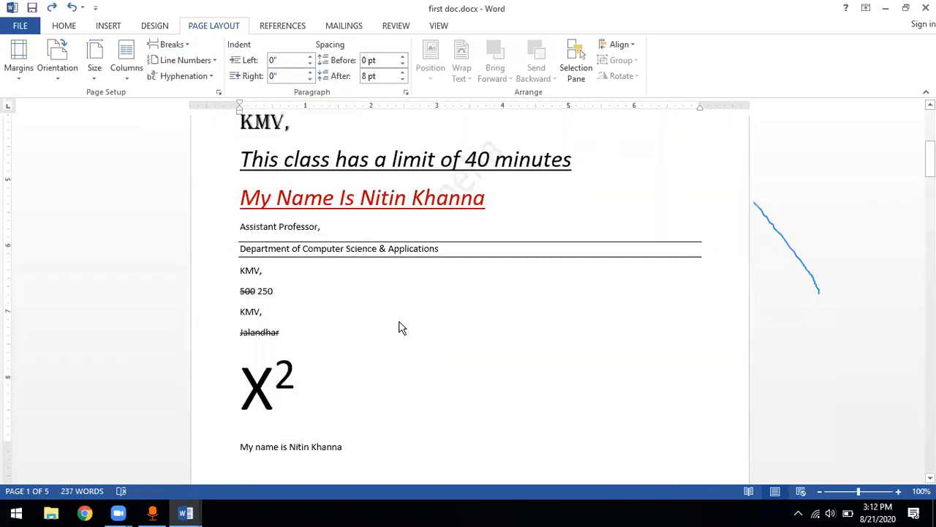
# Try a Text Wrapping break on the selected paragraph below the bulleted number list, then undo it
pyautogui.scroll(-5, 399, 322)
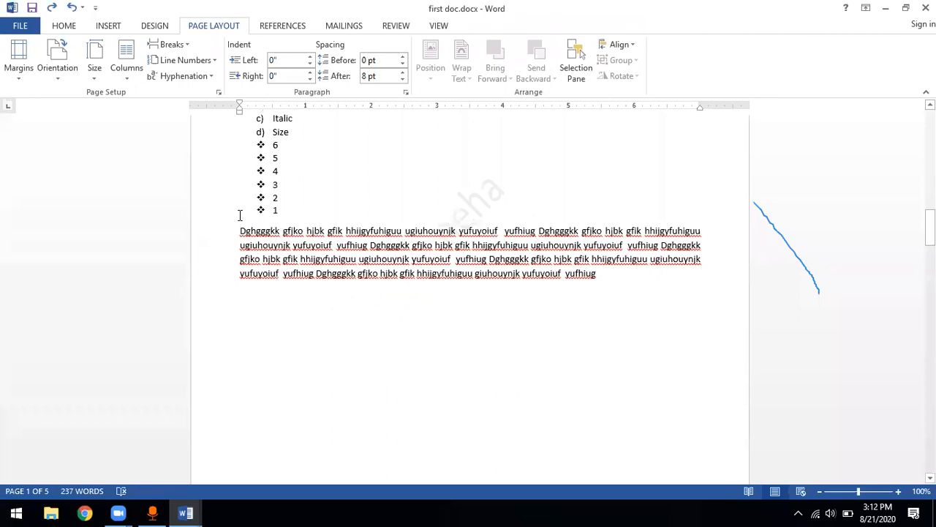
pyautogui.scroll(-1, 240, 212)
pyautogui.moveTo(239, 212); pyautogui.dragTo(620, 257)
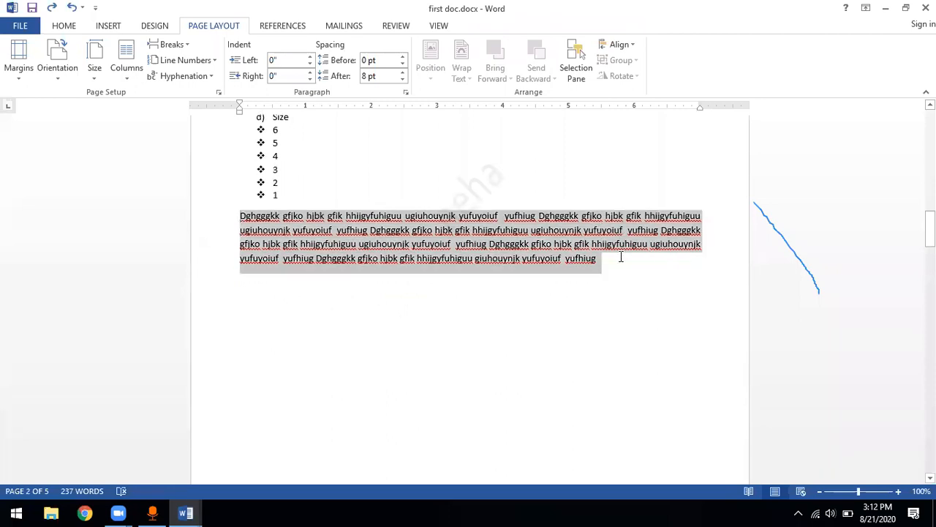
pyautogui.click(183, 45)
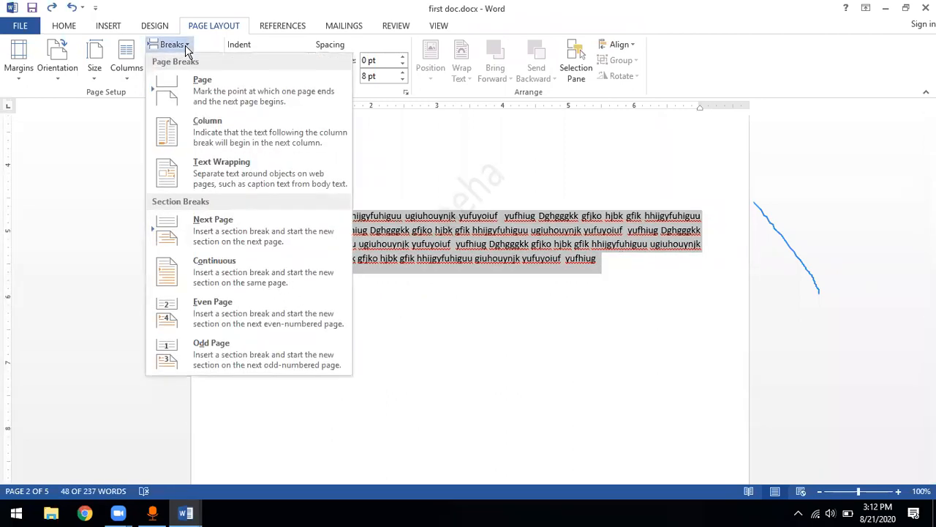
pyautogui.click(256, 172)
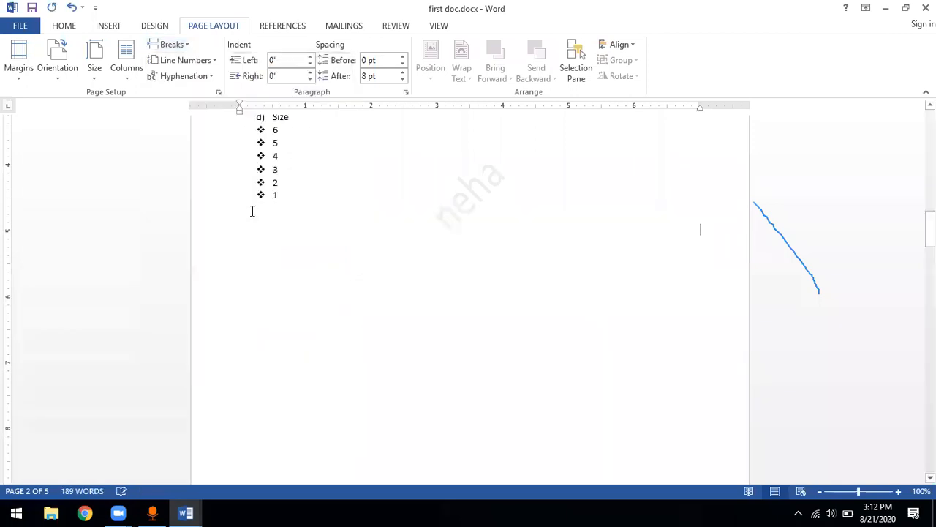
pyautogui.scroll(-6, 326, 278)
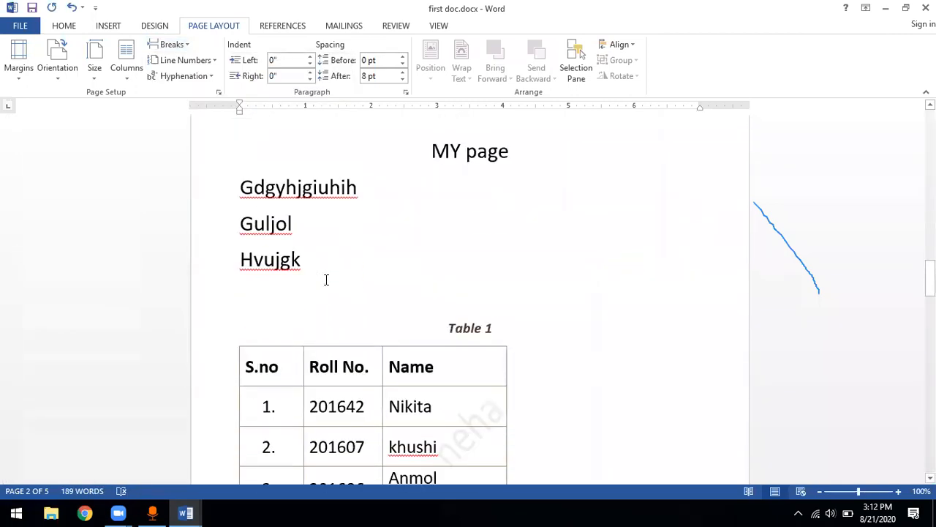
pyautogui.hotkey('ctrl', 'z')
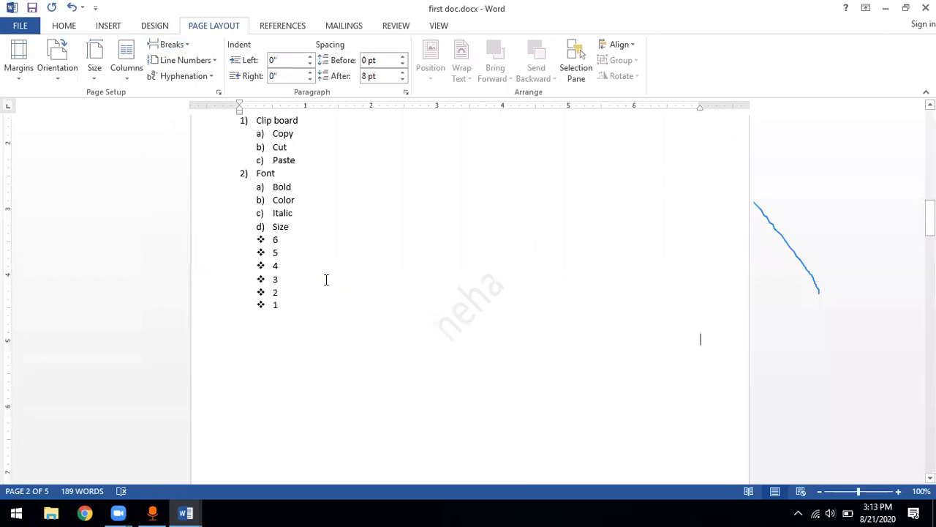
pyautogui.hotkey('ctrl', 'z')
# Examine the Text Wrapping break's description in relation to the paragraph below the bulleted number list
pyautogui.click(335, 344)
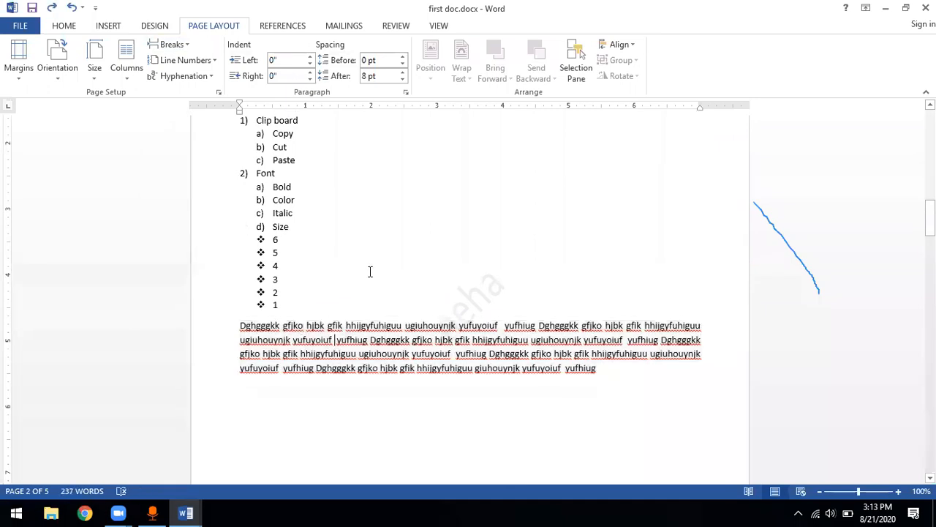
pyautogui.tripleClick(240, 325)
pyautogui.click(168, 44)
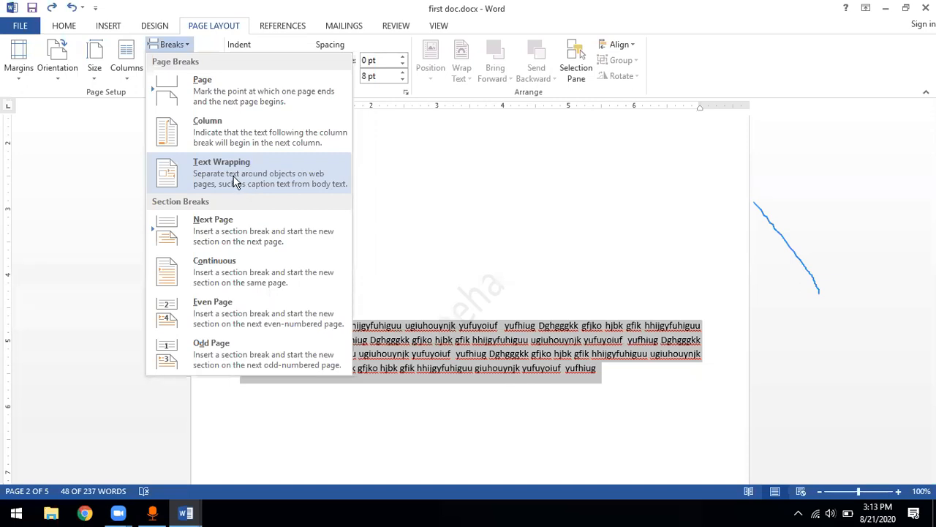
pyautogui.click(380, 308)
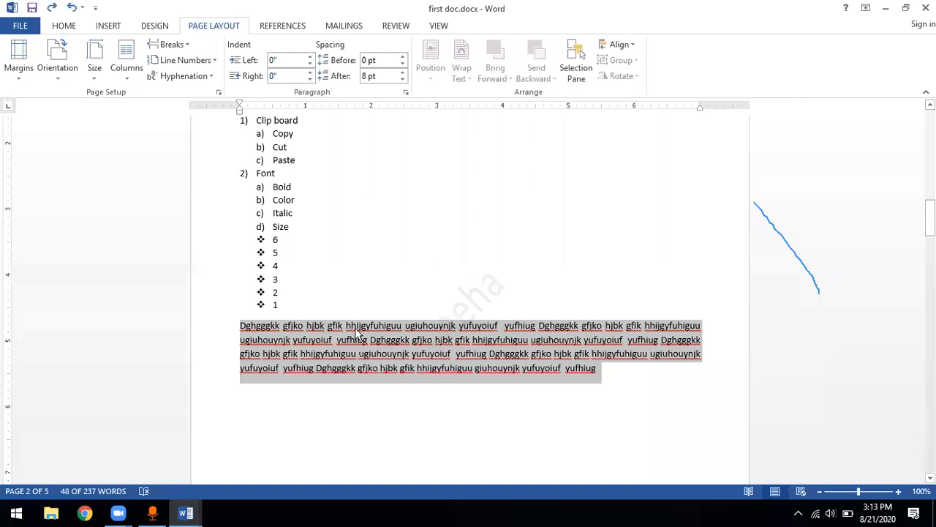
pyautogui.click(358, 332)
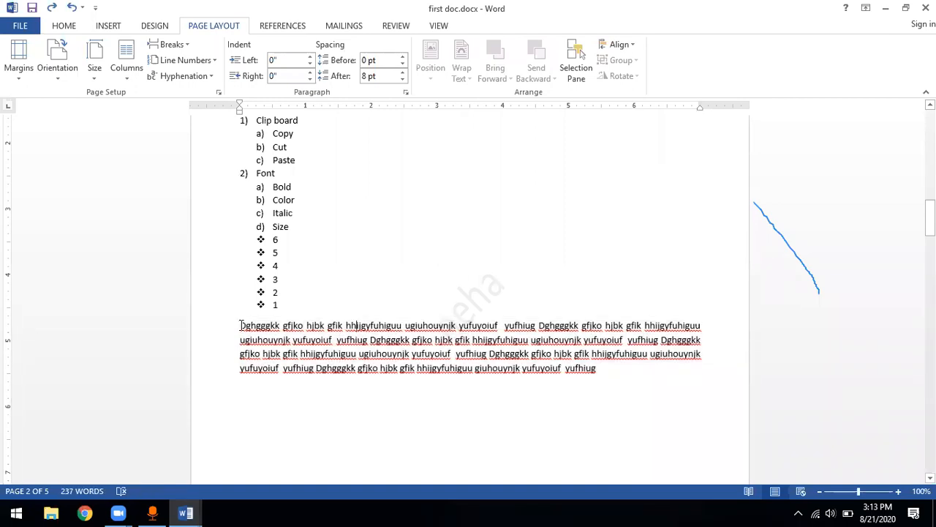
pyautogui.click(441, 56)
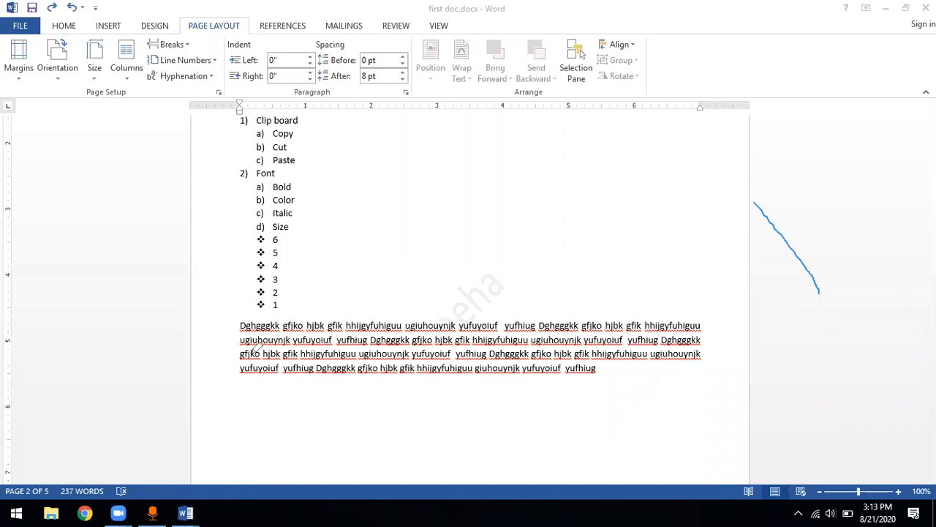
pyautogui.moveTo(236, 320)
pyautogui.mouseDown()
pyautogui.moveTo(249, 360)
pyautogui.moveTo(300, 366)
pyautogui.moveTo(305, 307)
pyautogui.moveTo(250, 309)
pyautogui.mouseUp()
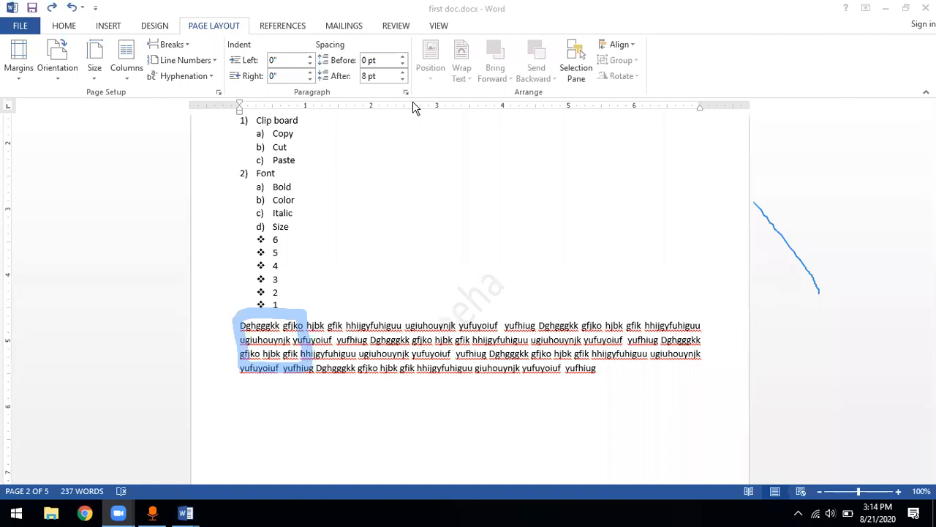
pyautogui.click(185, 46)
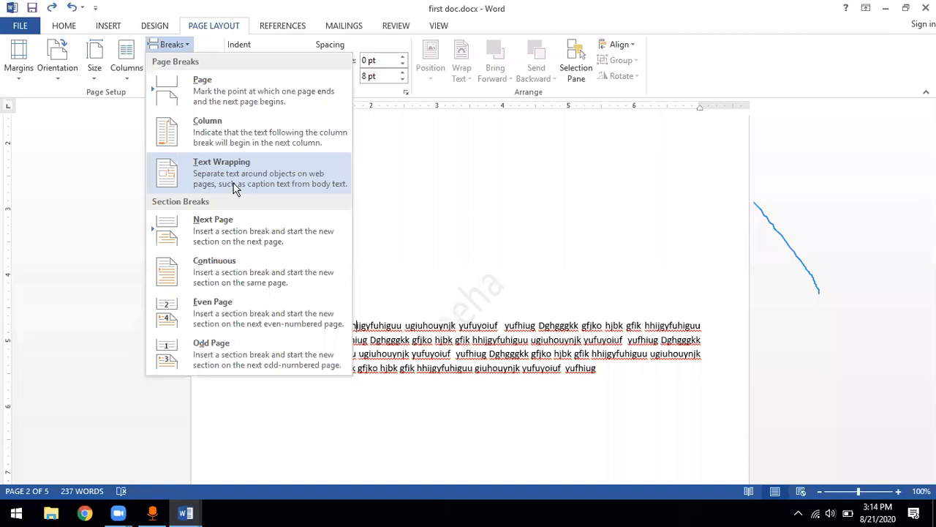
# Review the Text Wrapping break and the section break types, including Continuous, for the page with the bulleted number list
pyautogui.click(293, 188)
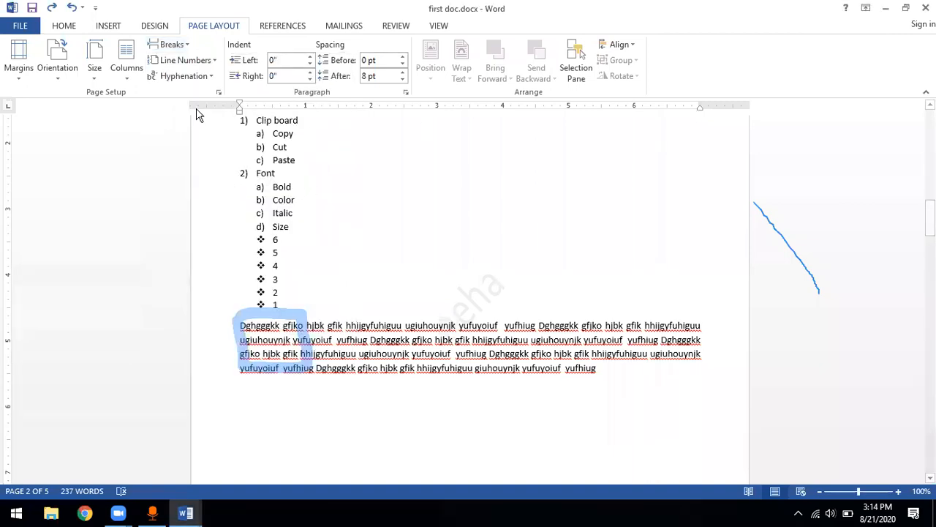
pyautogui.click(179, 45)
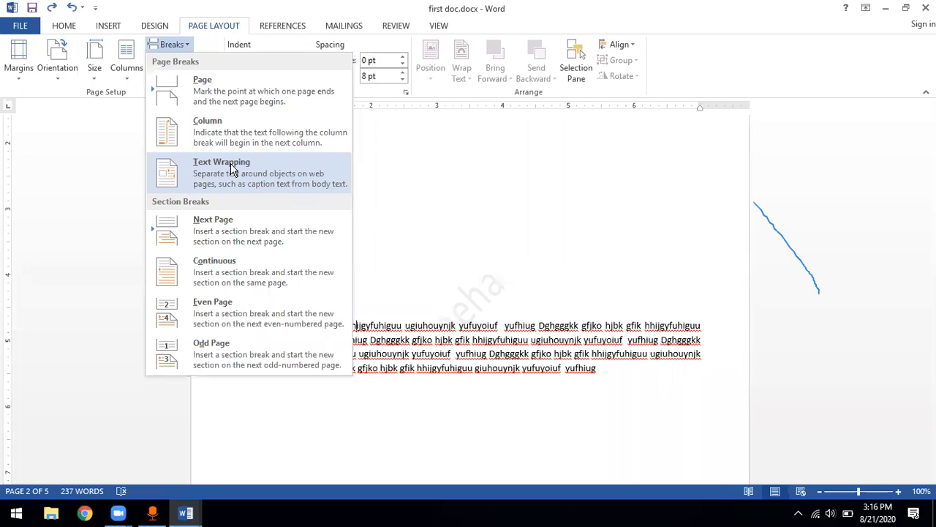
pyautogui.click(405, 198)
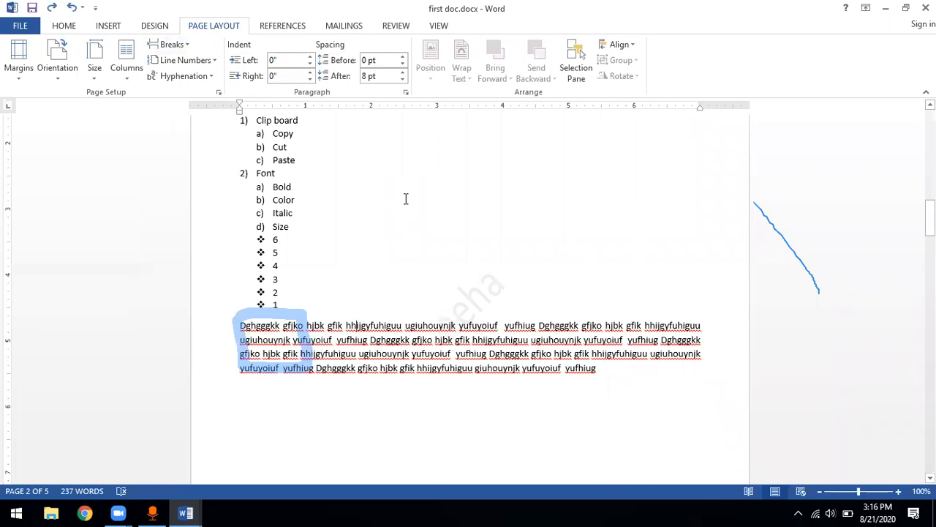
pyautogui.scroll(5, 405, 199)
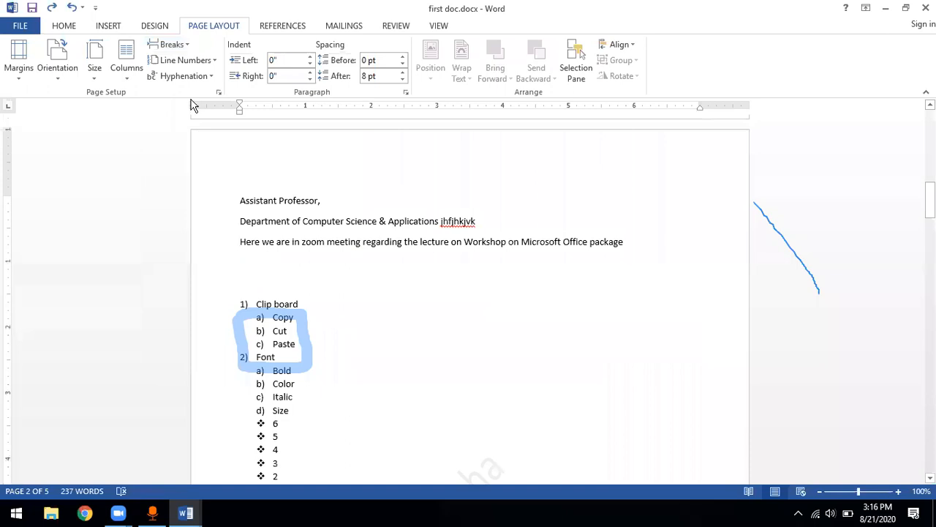
pyautogui.click(187, 45)
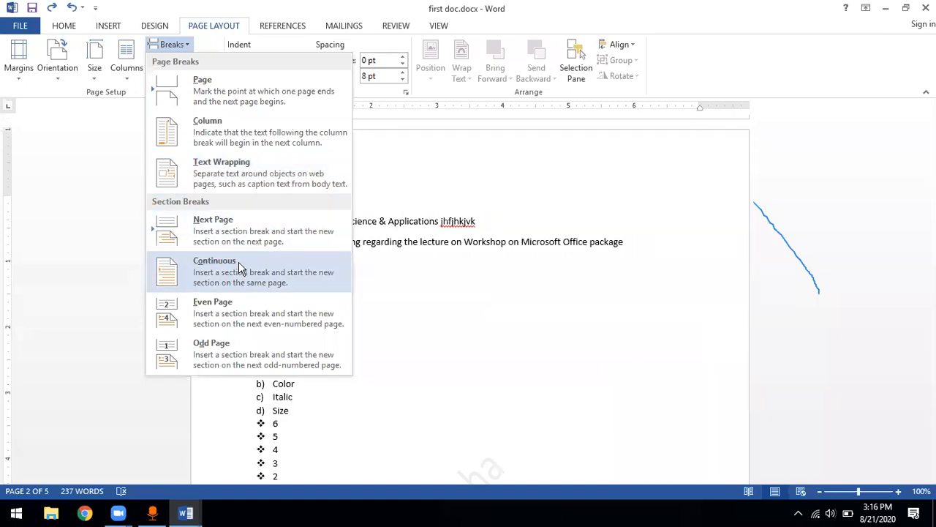
pyautogui.click(422, 331)
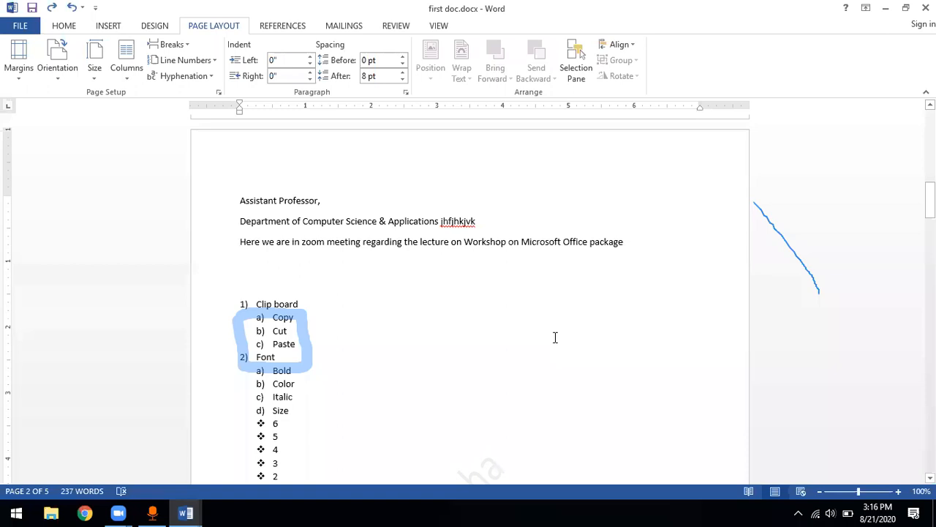
# Enter a person's full name in the second page's header and return to the body text
pyautogui.doubleClick(408, 152)
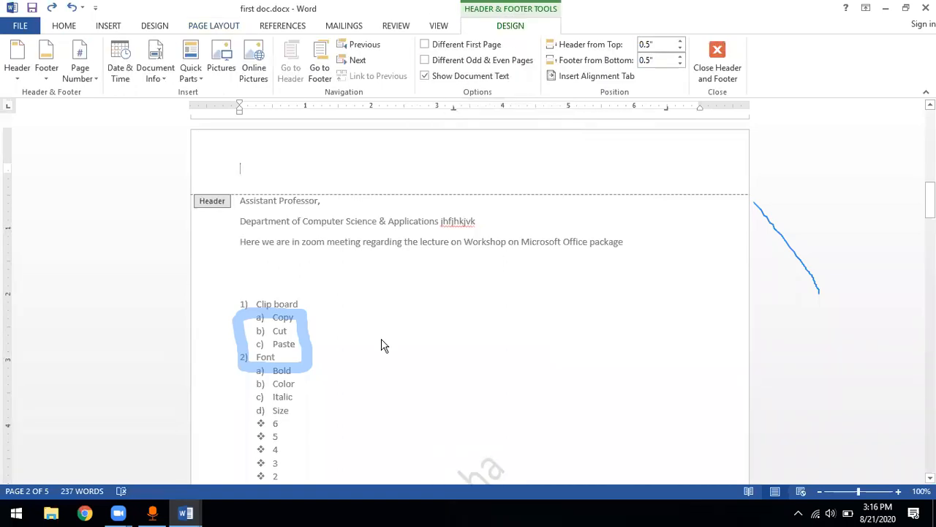
pyautogui.scroll(-10, 380, 345)
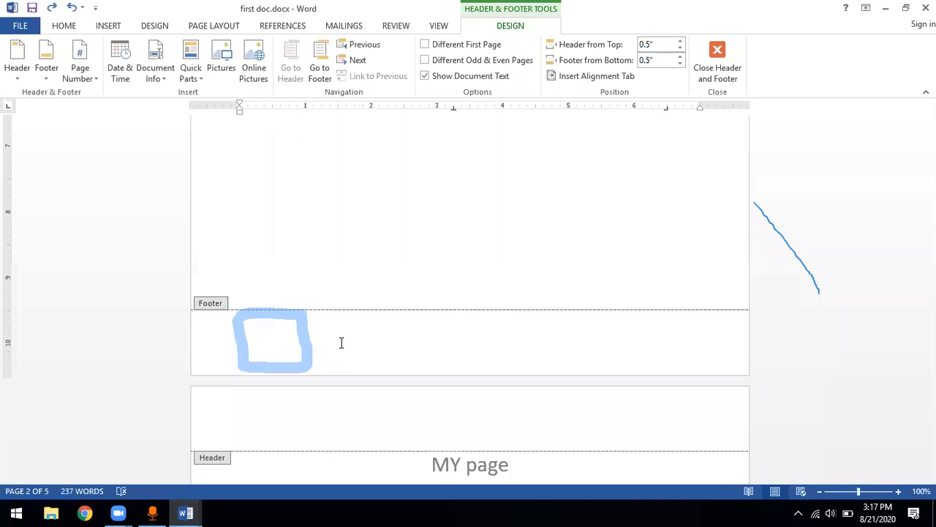
pyautogui.scroll(12, 341, 344)
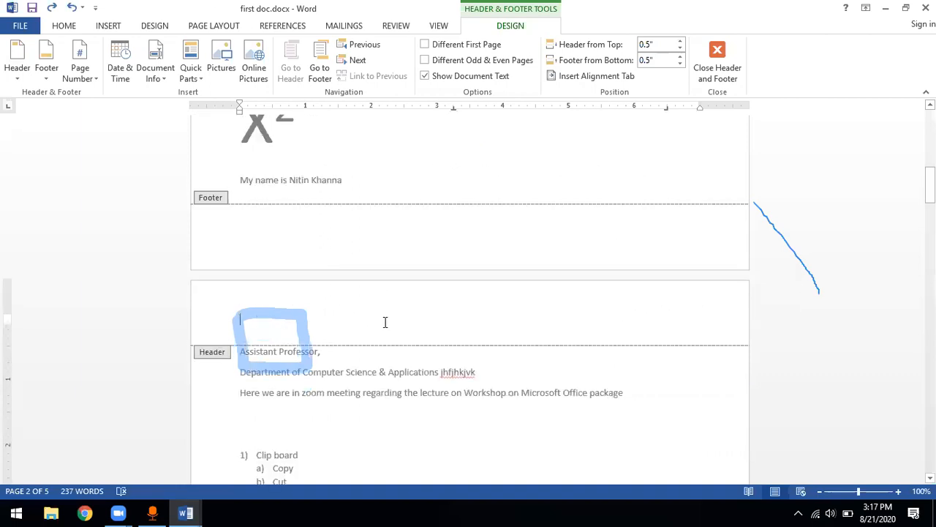
pyautogui.doubleClick(385, 322)
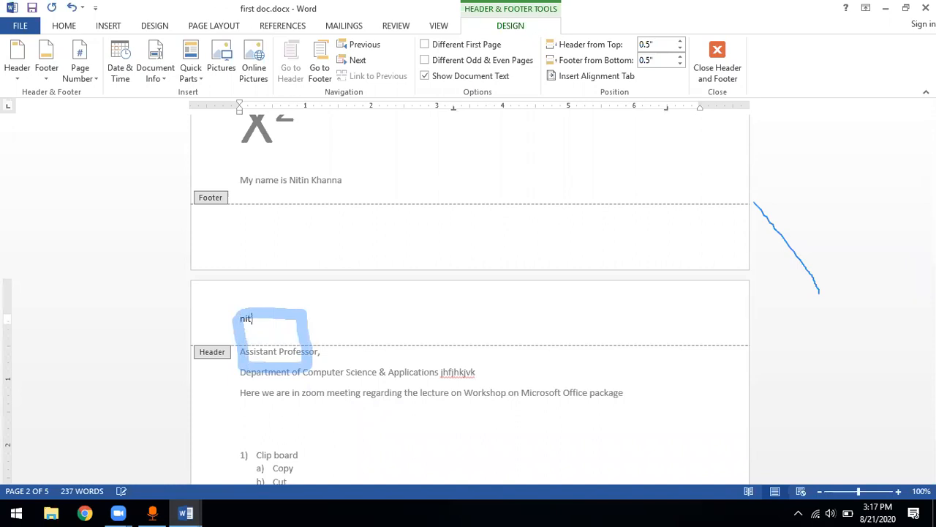
pyautogui.doubleClick(411, 396)
# Check the header text on the different pages of the document, then undo the header entry
pyautogui.scroll(10, 422, 177)
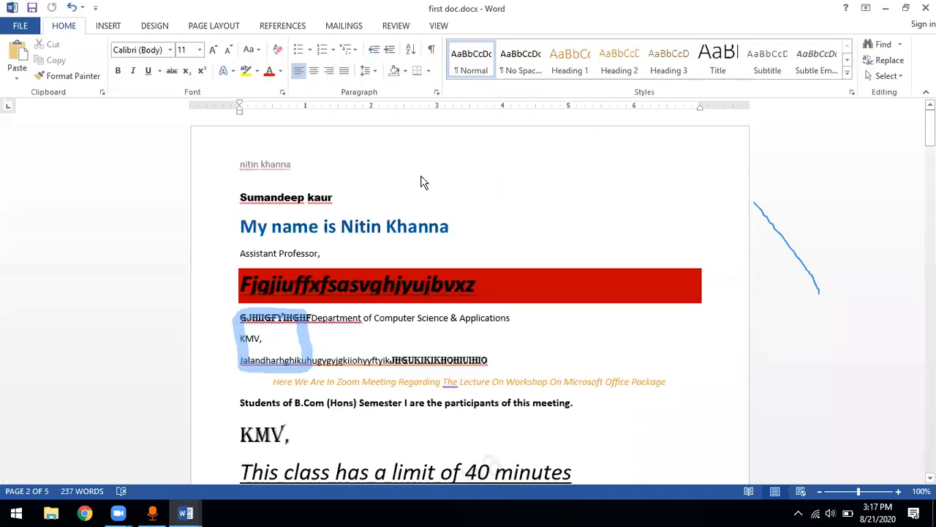
pyautogui.scroll(-5, 260, 169)
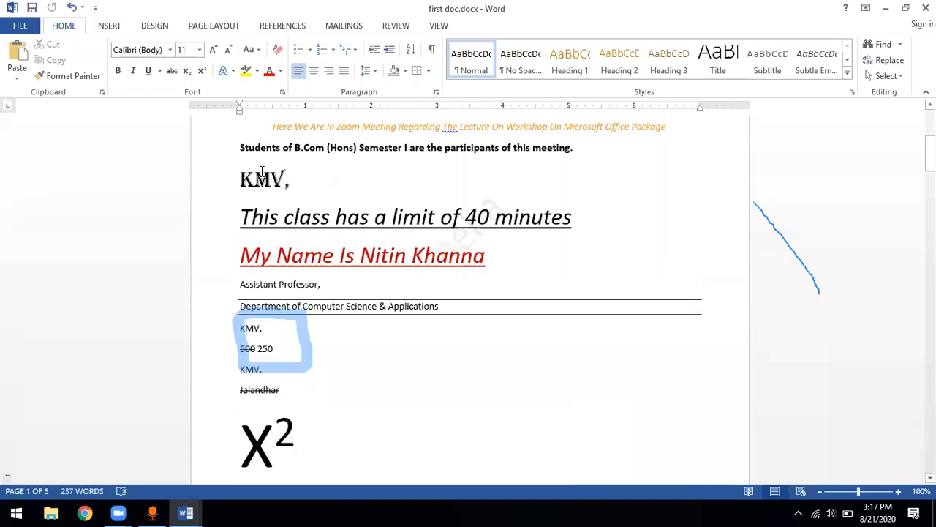
pyautogui.scroll(-9, 262, 172)
pyautogui.scroll(-15, 261, 221)
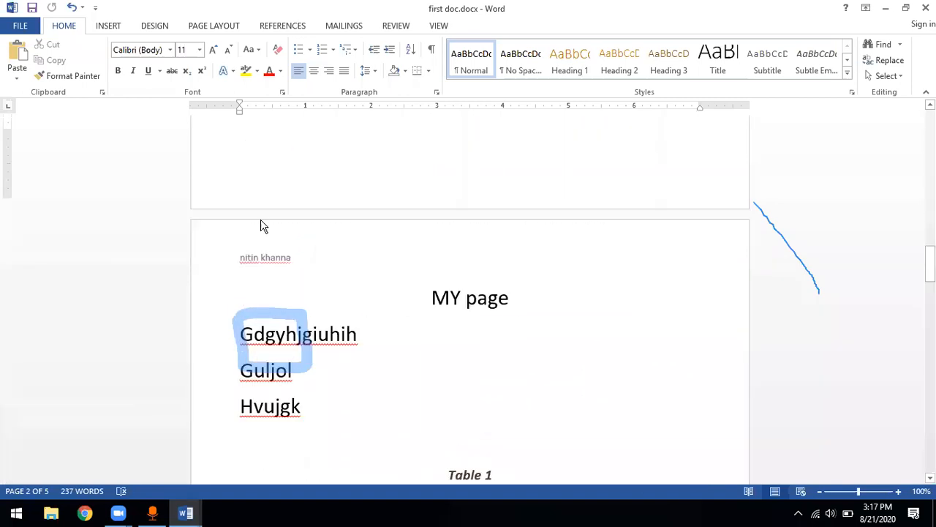
pyautogui.scroll(-10, 288, 194)
pyautogui.scroll(-6, 288, 195)
pyautogui.scroll(4, 288, 194)
pyautogui.scroll(15, 288, 195)
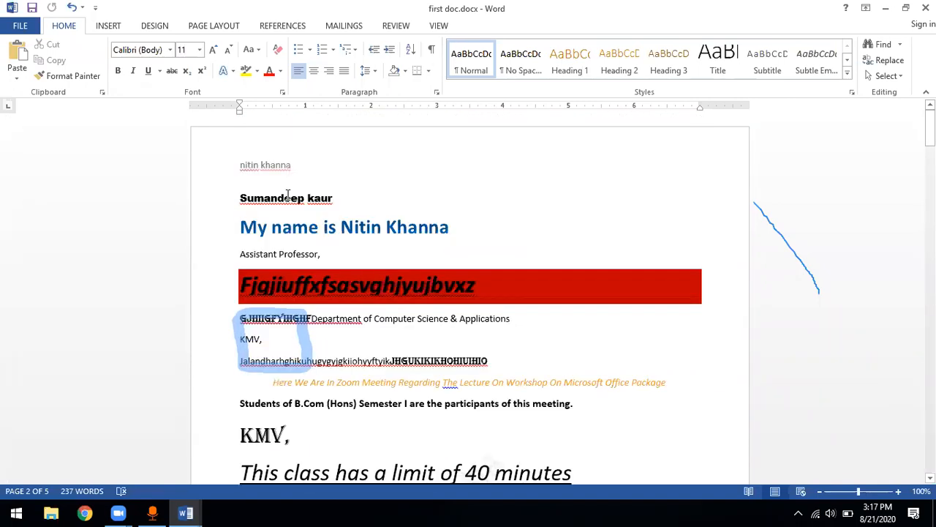
pyautogui.scroll(-8, 288, 194)
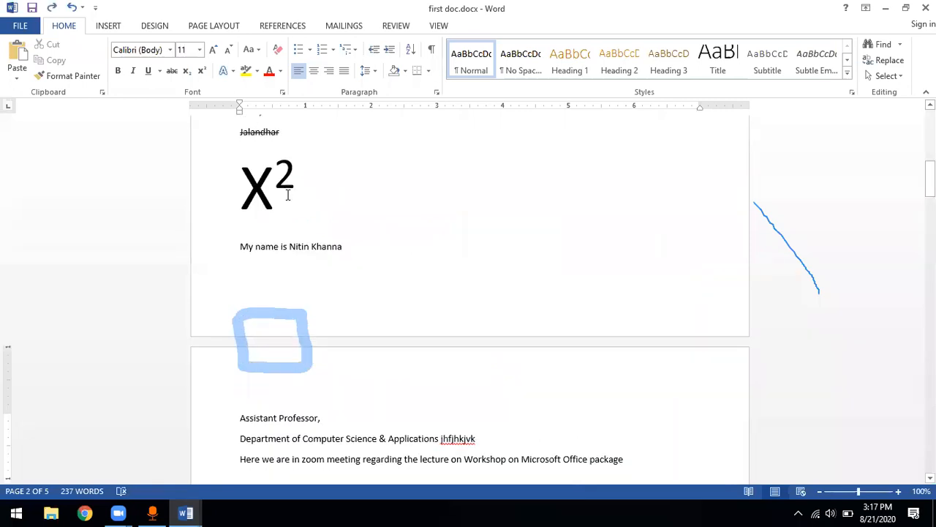
# Place the cursor after the X² expression and review the section break types, including Next Page
pyautogui.doubleClick(317, 188)
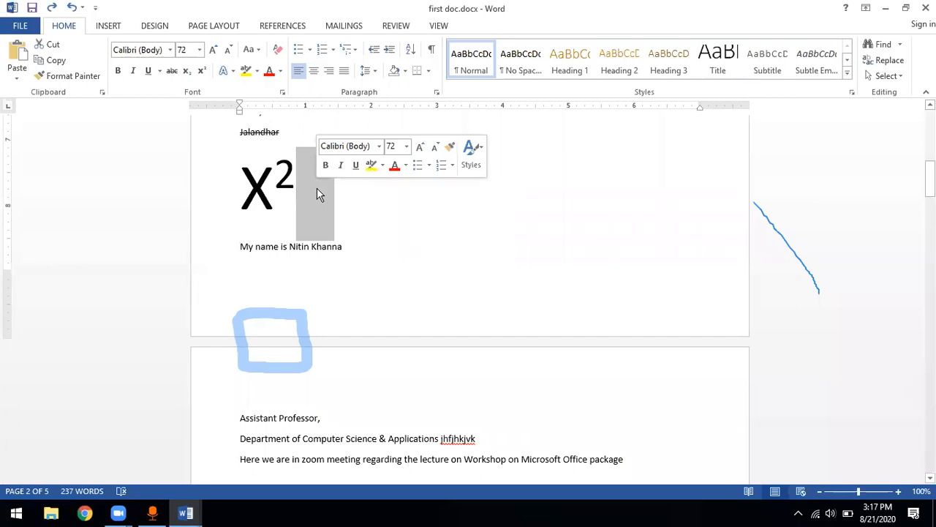
pyautogui.click(306, 195)
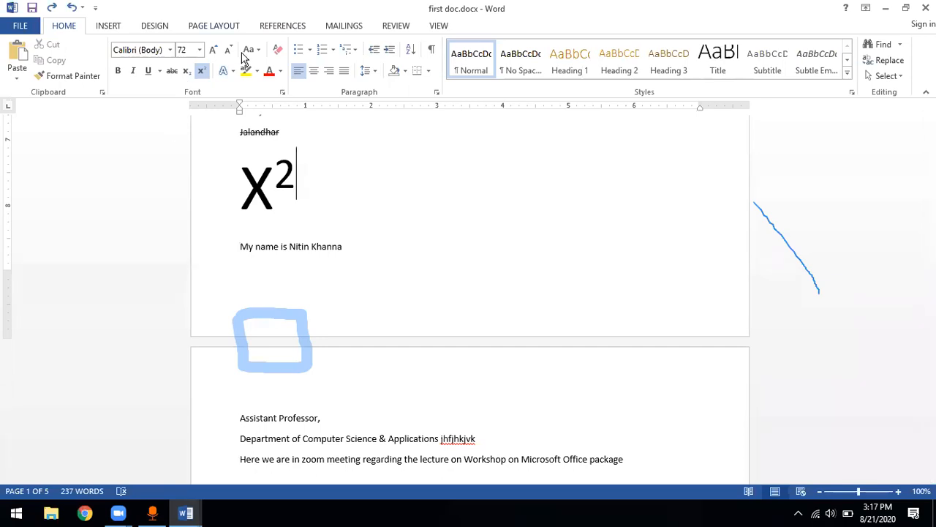
pyautogui.click(213, 26)
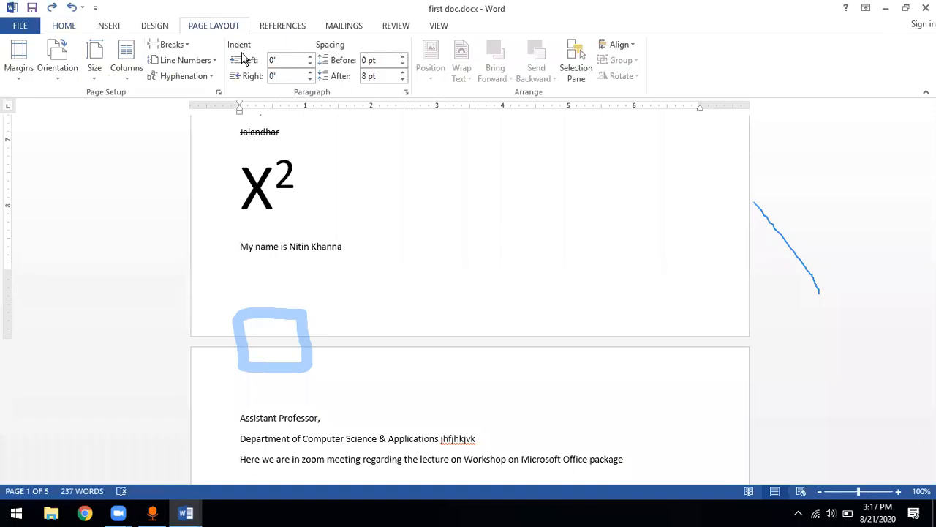
pyautogui.click(183, 46)
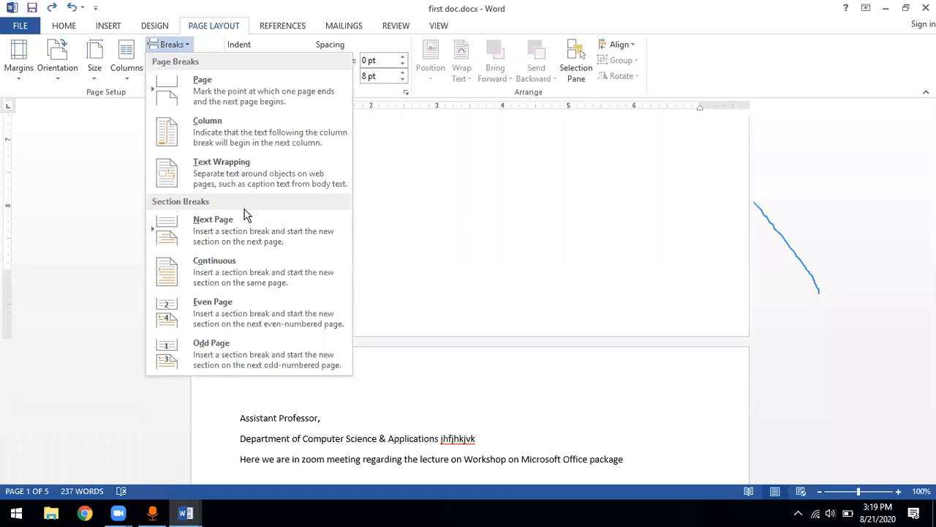
pyautogui.click(407, 232)
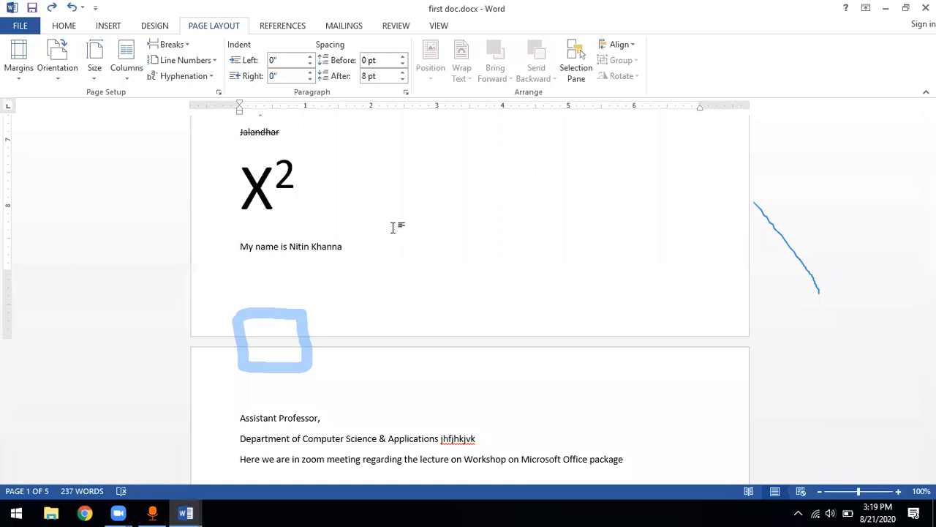
pyautogui.click(169, 44)
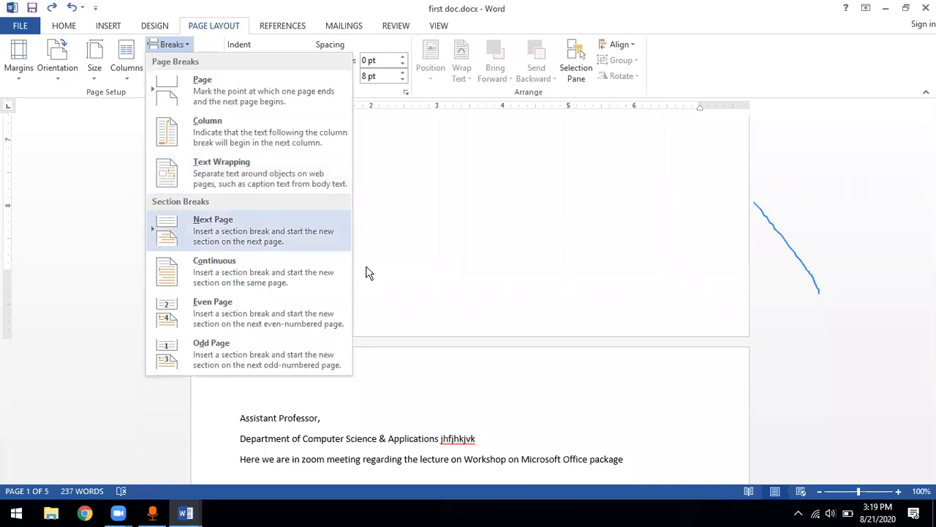
pyautogui.click(422, 270)
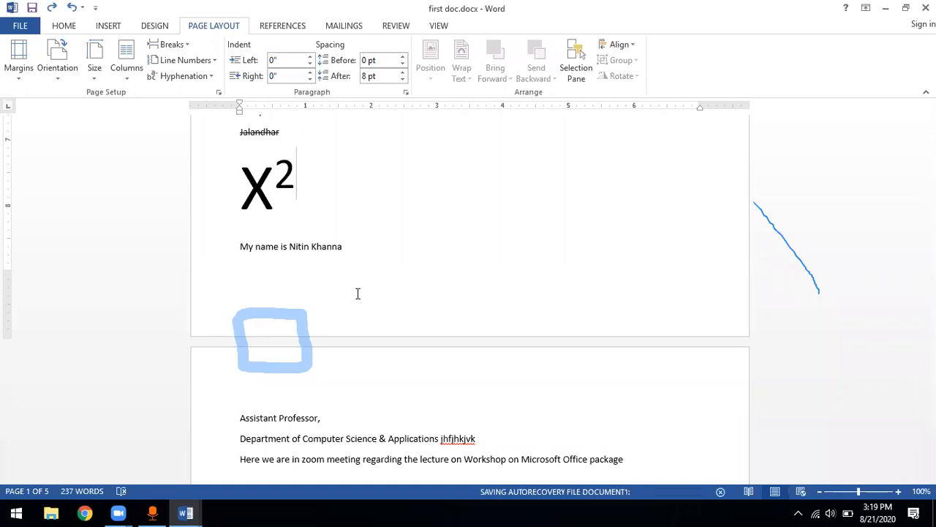
# Place the cursor at the end of the first page's last line and turn on Continuous line numbering
pyautogui.click(352, 248)
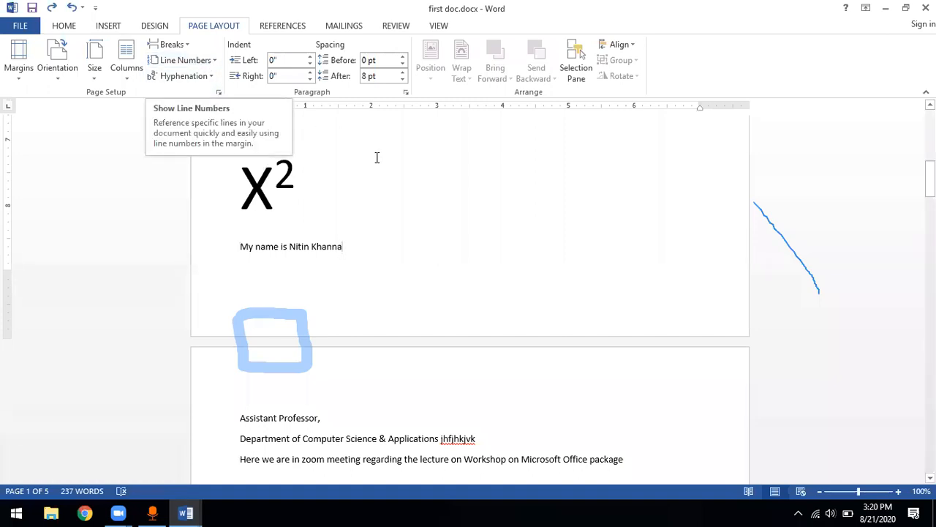
pyautogui.scroll(10, 377, 157)
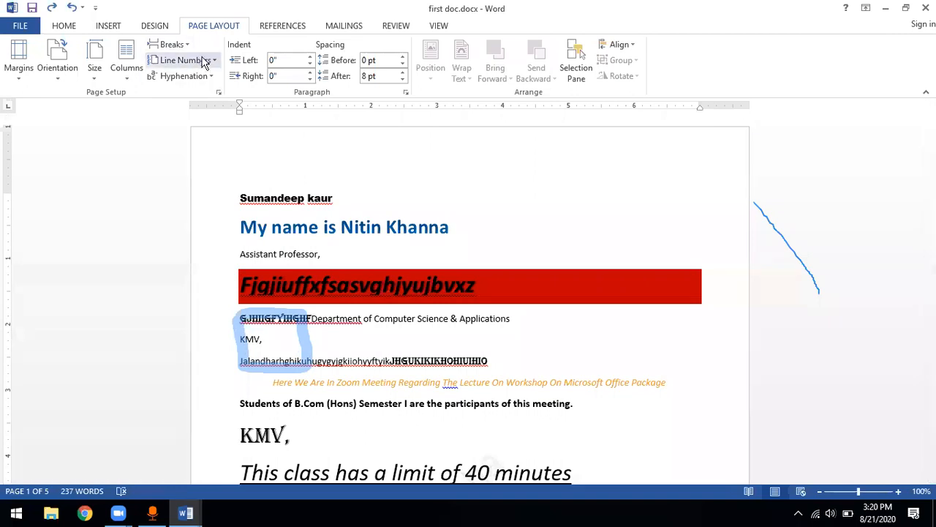
pyautogui.click(210, 62)
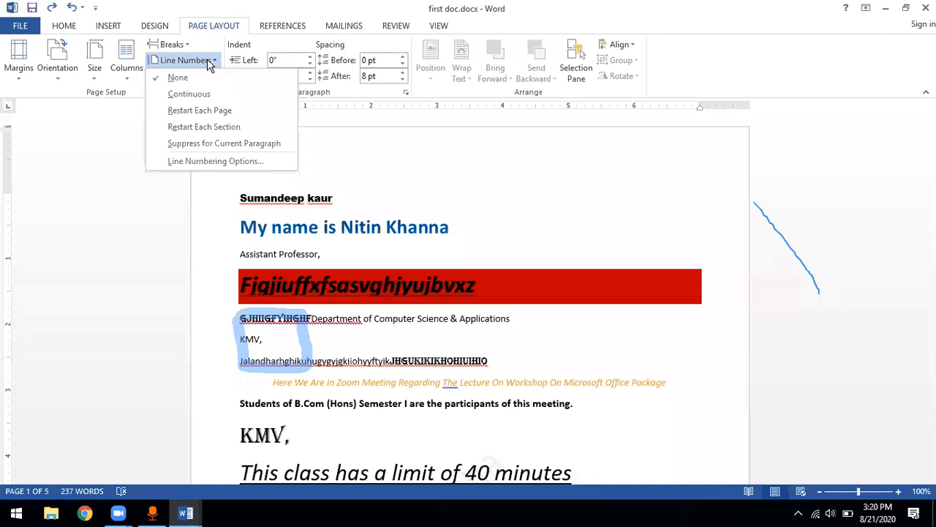
pyautogui.click(383, 180)
pyautogui.click(210, 61)
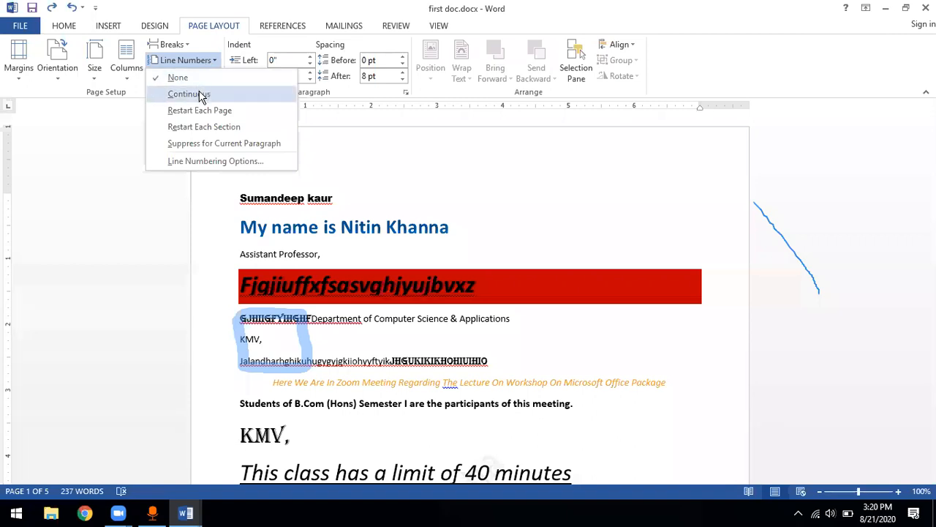
pyautogui.click(188, 94)
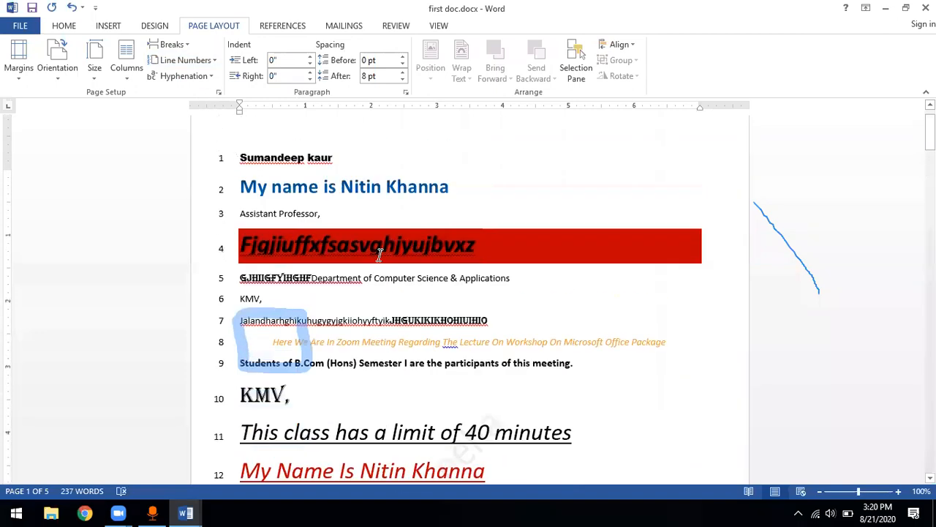
# Examine how the continuous line numbers run from the first page to the second page
pyautogui.scroll(1, 379, 253)
pyautogui.scroll(-15, 379, 253)
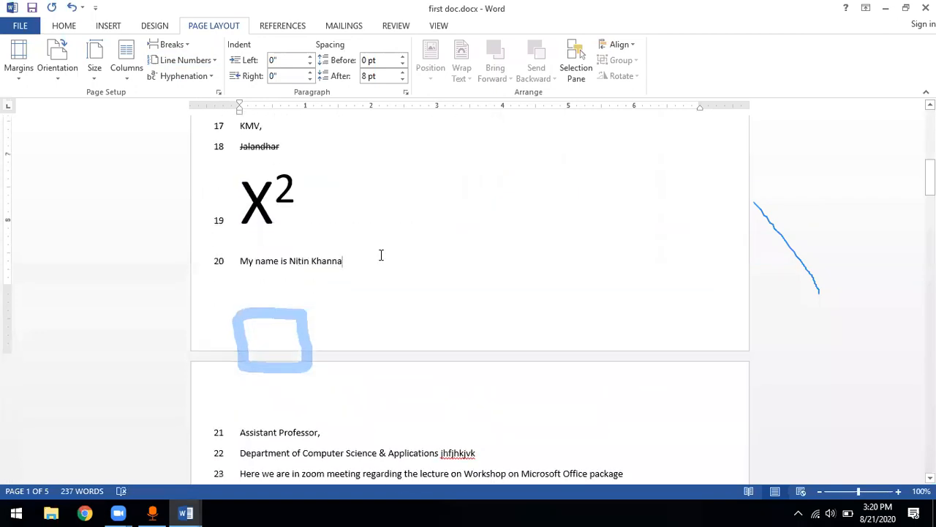
pyautogui.scroll(5, 380, 254)
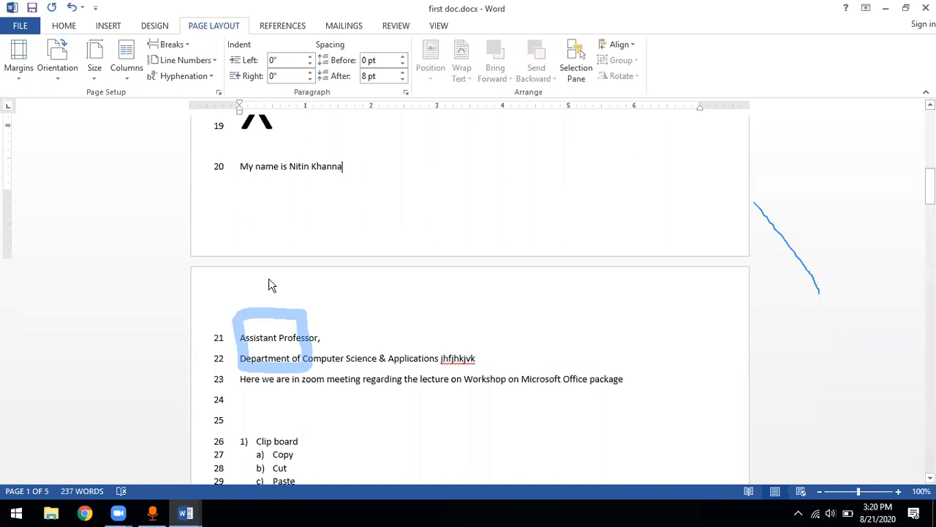
pyautogui.scroll(-3, 268, 285)
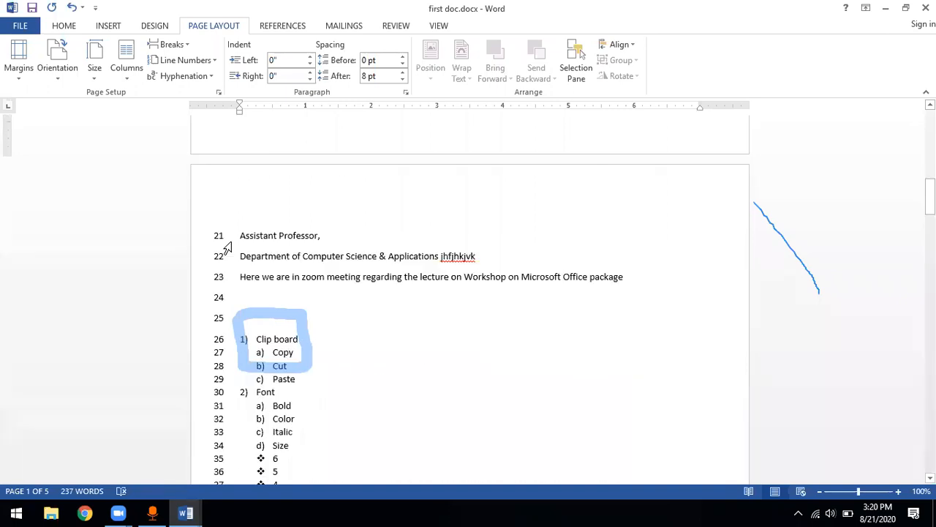
pyautogui.scroll(-15, 292, 305)
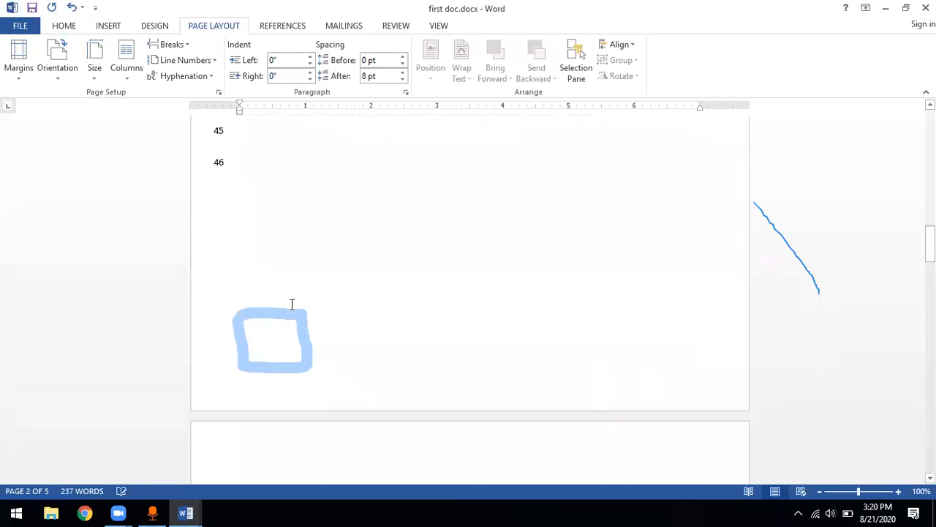
pyautogui.scroll(5, 292, 304)
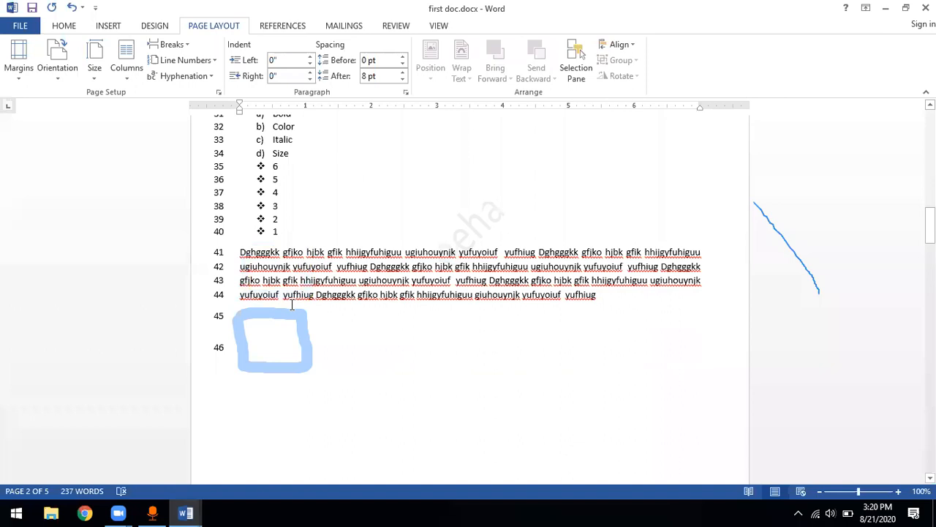
pyautogui.scroll(15, 292, 304)
pyautogui.scroll(1, 290, 306)
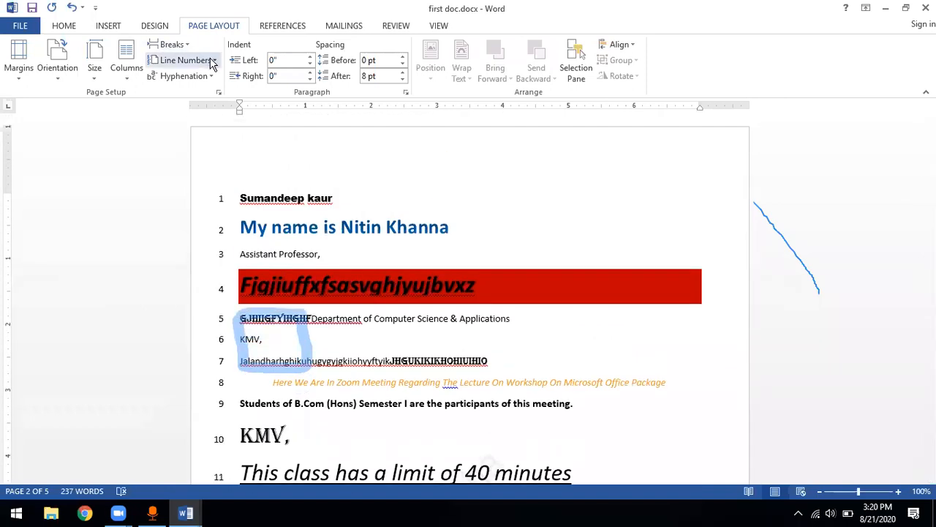
# Change the line numbering to Restart Each Page and check the numbers on the first page
pyautogui.click(183, 60)
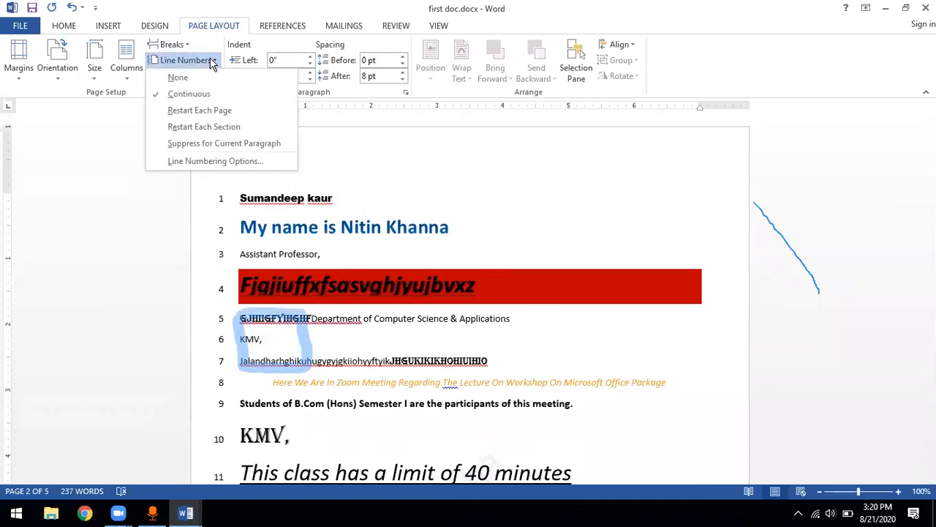
pyautogui.click(199, 110)
pyautogui.scroll(-4, 208, 116)
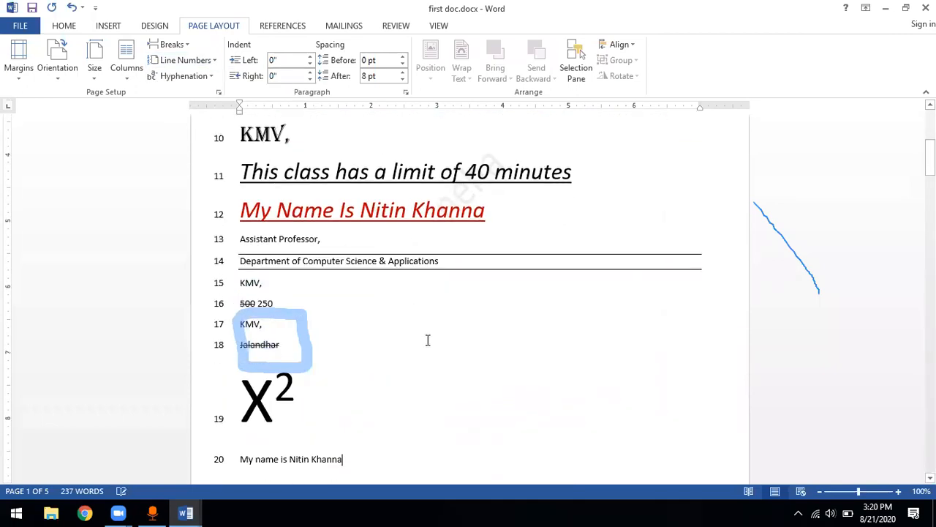
# Examine how the line numbers restart at the beginning of the second page
pyautogui.scroll(-8, 428, 340)
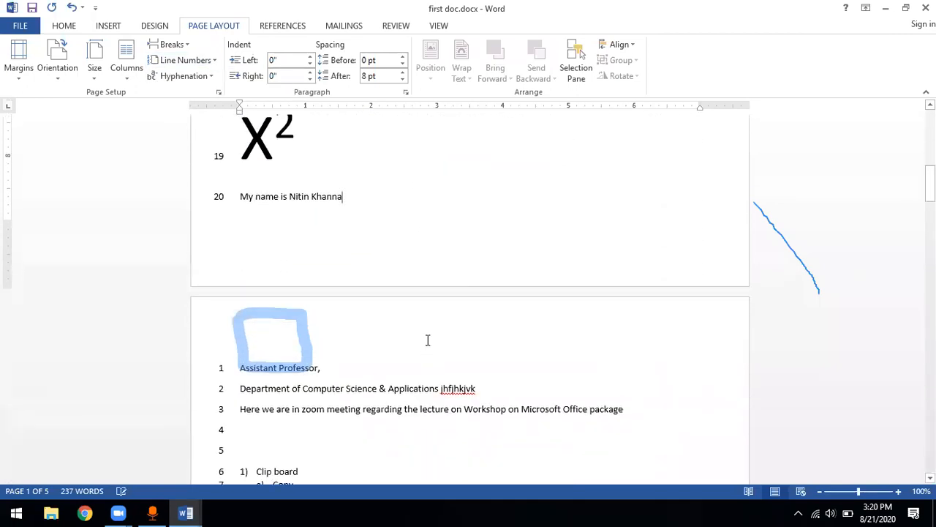
pyautogui.scroll(-8, 428, 340)
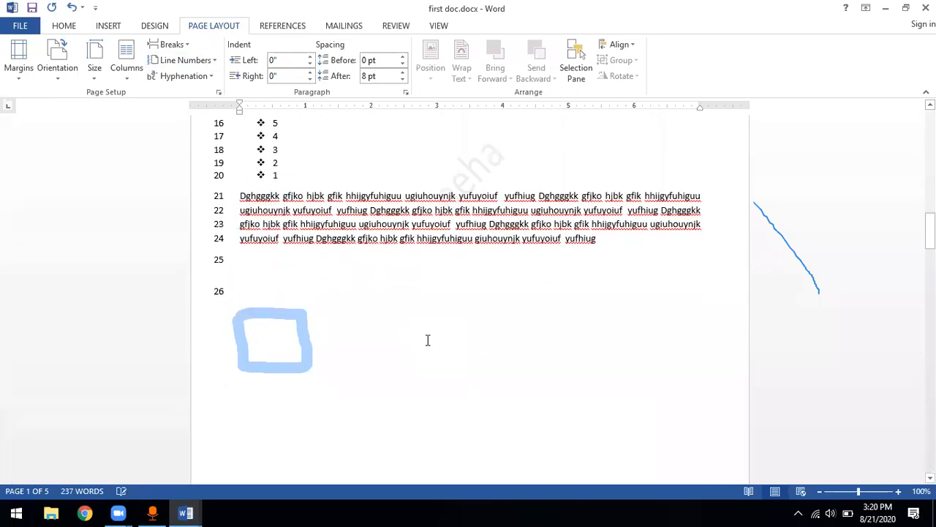
pyautogui.scroll(15, 427, 340)
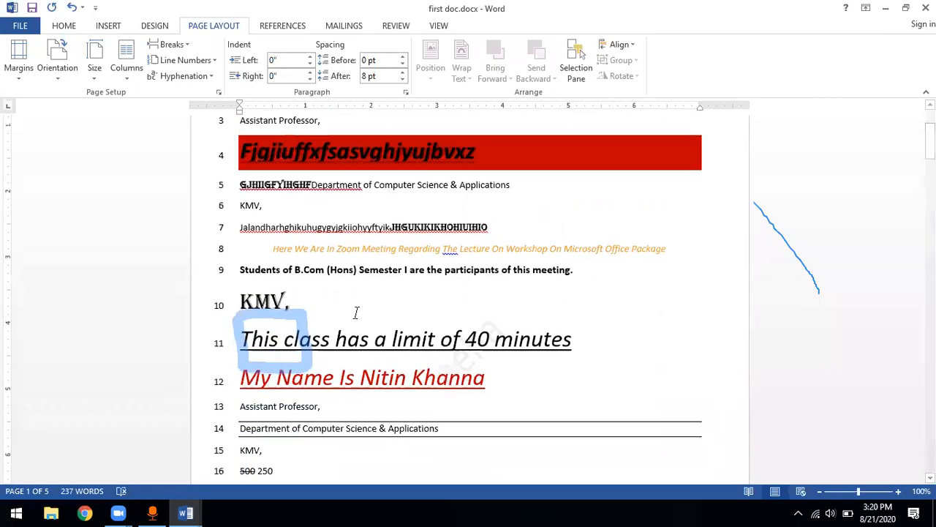
# Undo the line numbering changes and go to the gibberish text paragraph on page 2
pyautogui.click(207, 63)
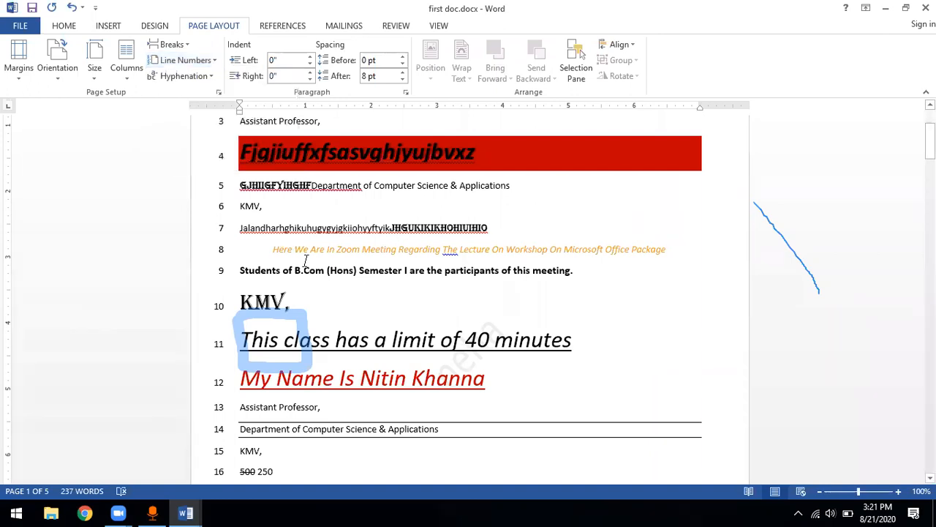
pyautogui.scroll(-5, 305, 260)
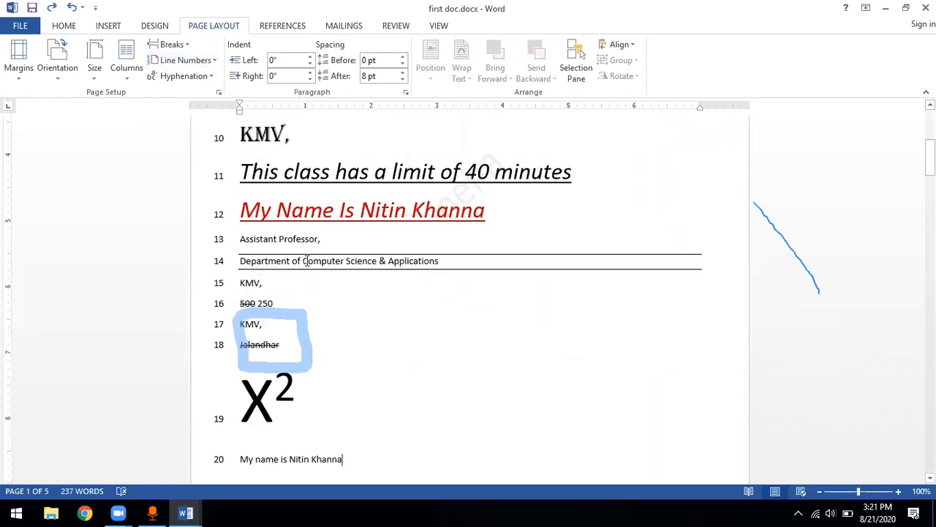
pyautogui.scroll(-12, 307, 261)
pyautogui.scroll(15, 308, 260)
pyautogui.scroll(-2, 307, 261)
pyautogui.scroll(-12, 307, 261)
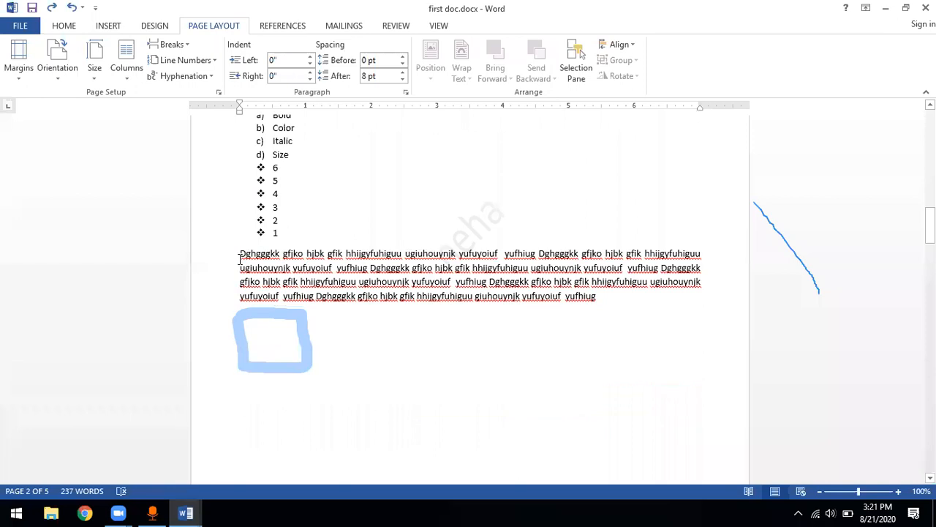
# Suppress line numbers for the paragraph beginning "Dghgggkk" on page 2 and check that option's setting
pyautogui.moveTo(240, 258); pyautogui.dragTo(600, 299)
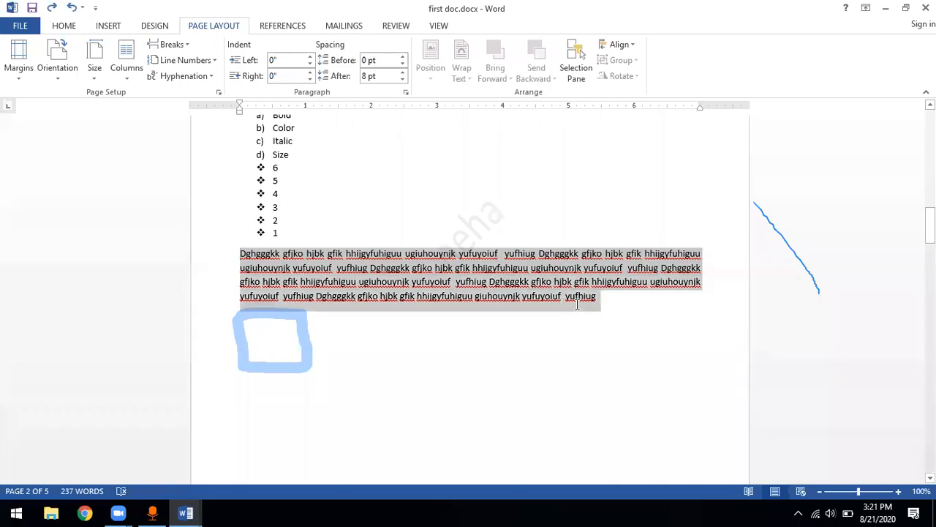
pyautogui.click(193, 59)
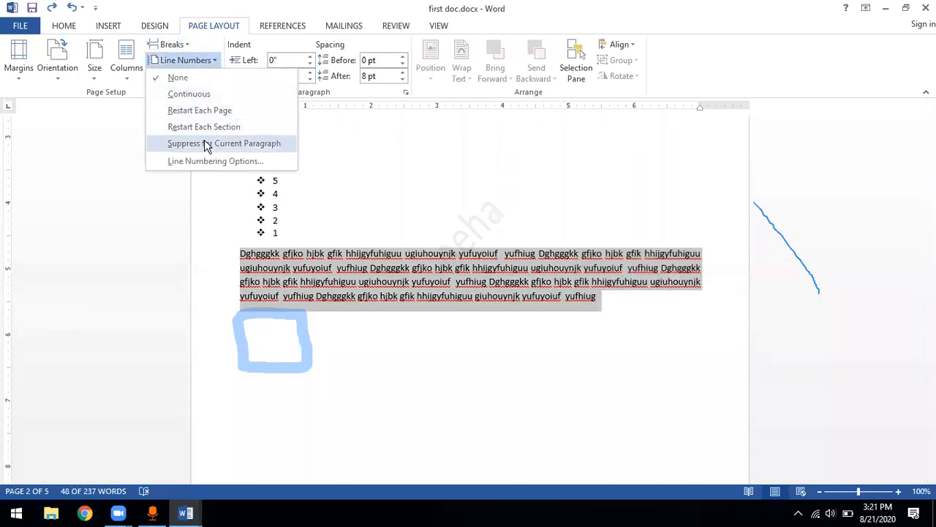
pyautogui.click(204, 143)
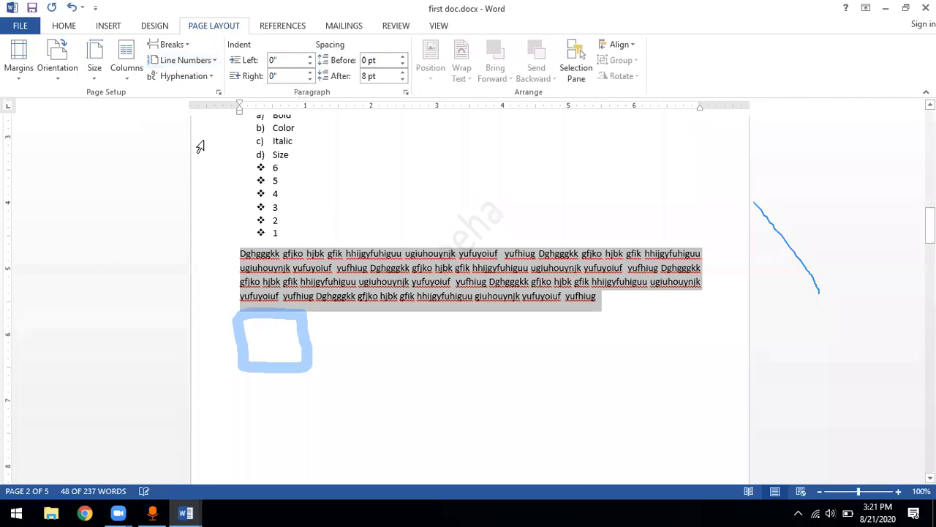
pyautogui.click(212, 62)
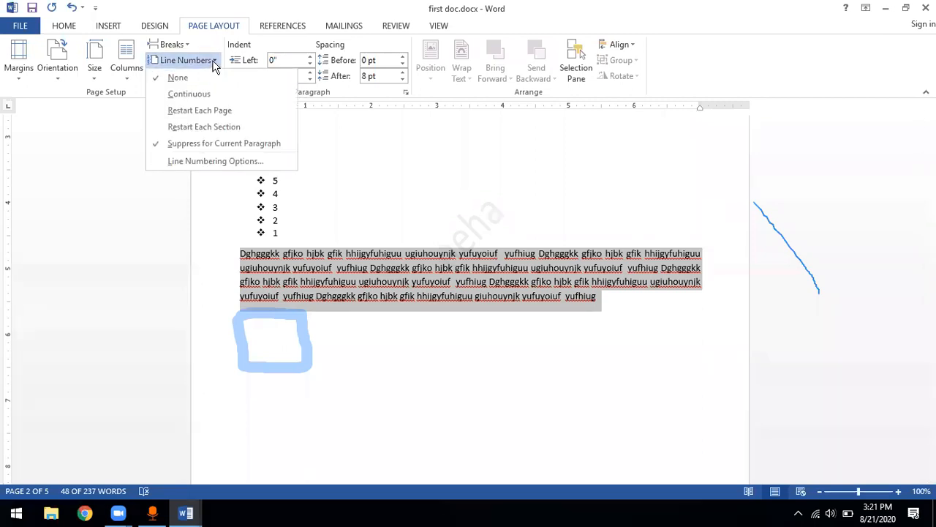
pyautogui.click(306, 223)
pyautogui.click(297, 175)
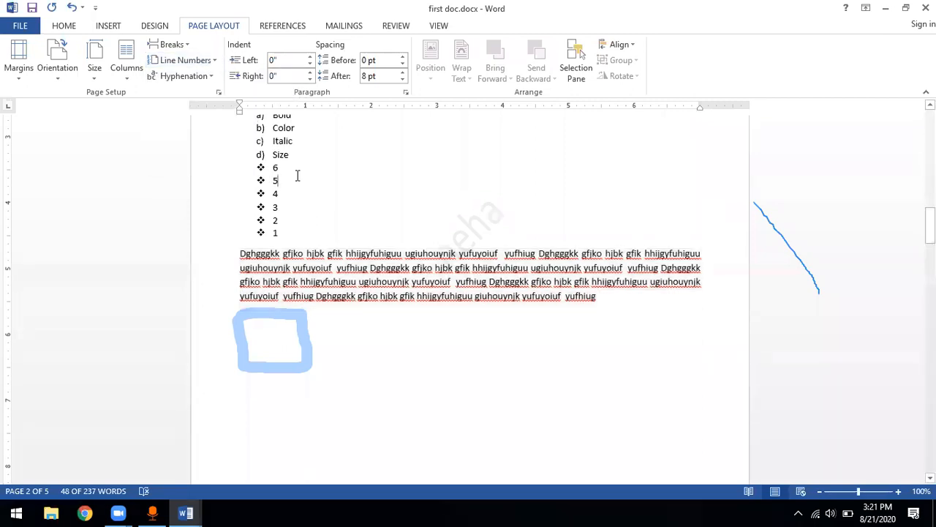
# Apply Restart Each Page line numbering to the entire document
pyautogui.hotkey('ctrl', 'a')
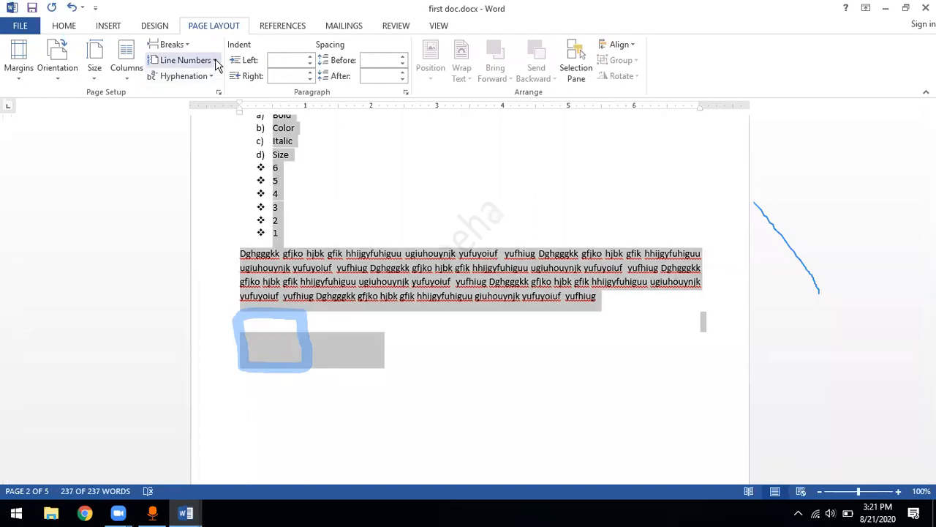
pyautogui.click(214, 62)
pyautogui.click(201, 112)
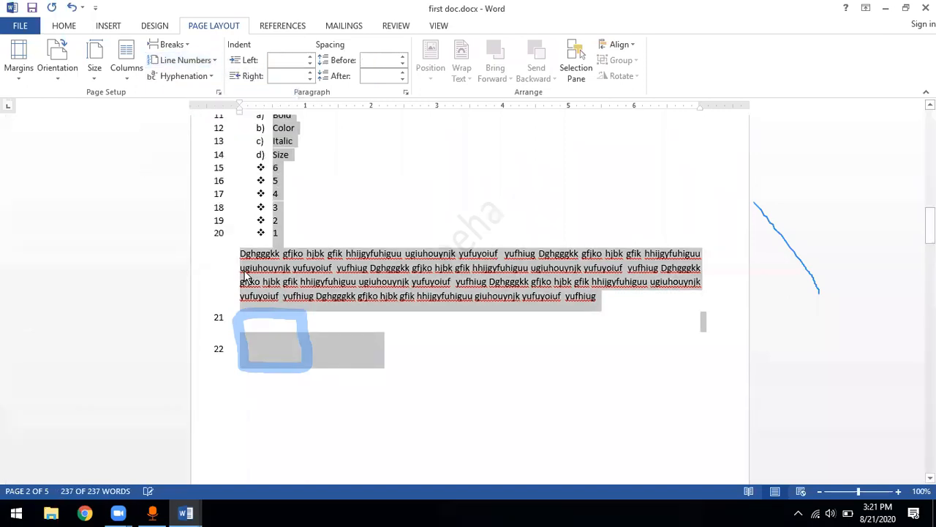
# Turn off Suppress for Current Paragraph for the "Dghgggkk" paragraph and review the line numbering options
pyautogui.click(240, 254)
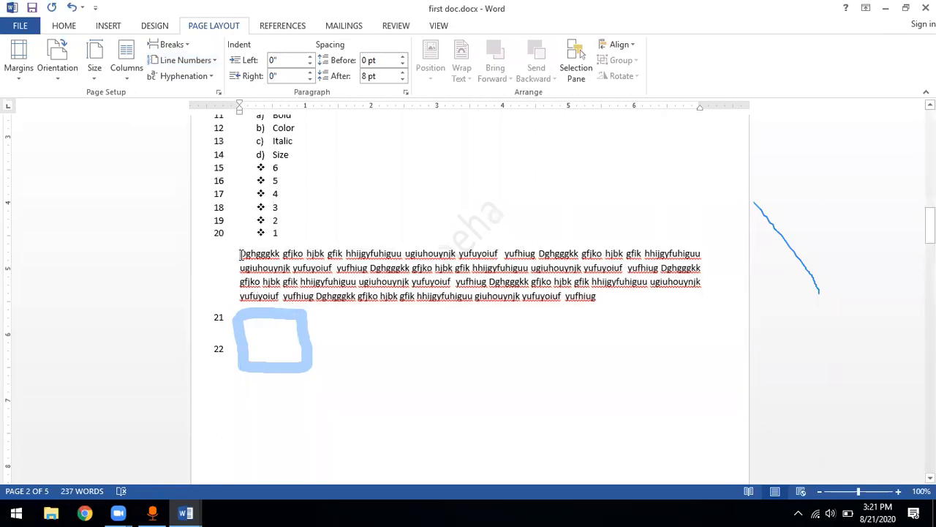
pyautogui.moveTo(239, 253); pyautogui.dragTo(607, 302)
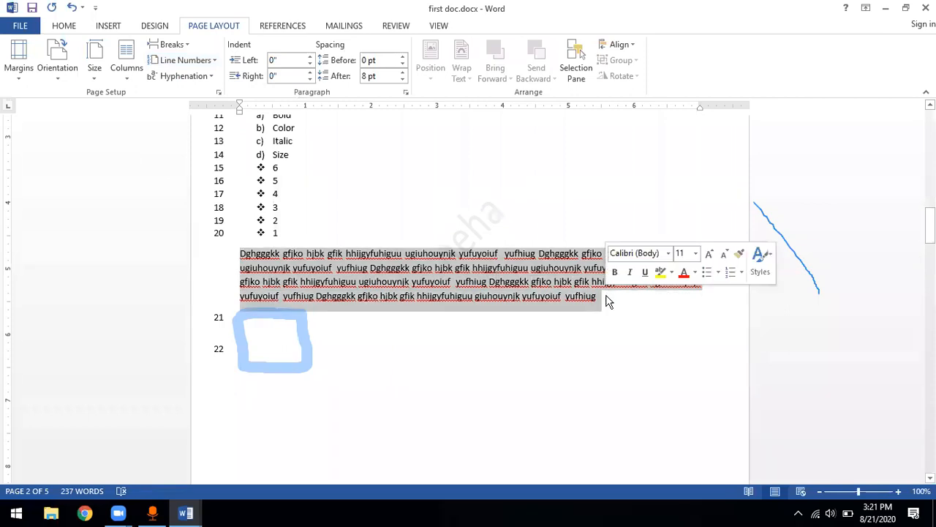
pyautogui.click(205, 61)
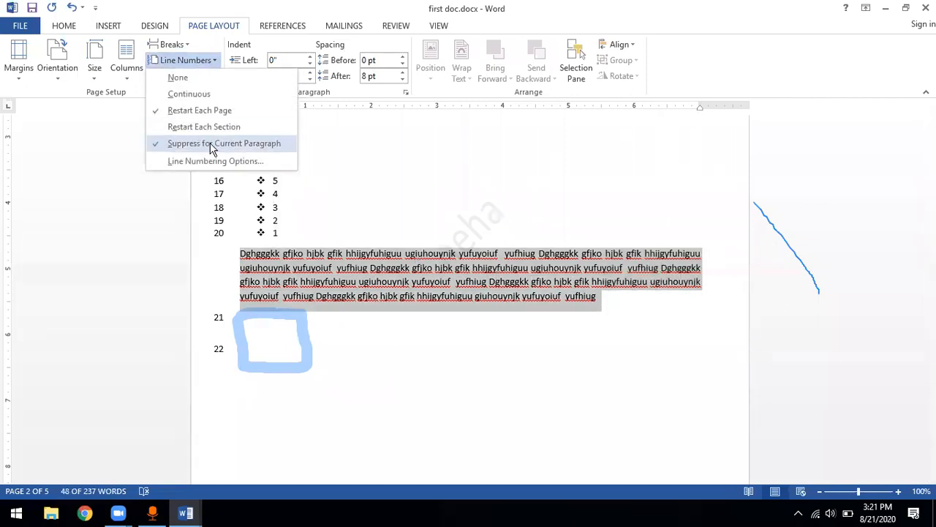
pyautogui.click(211, 145)
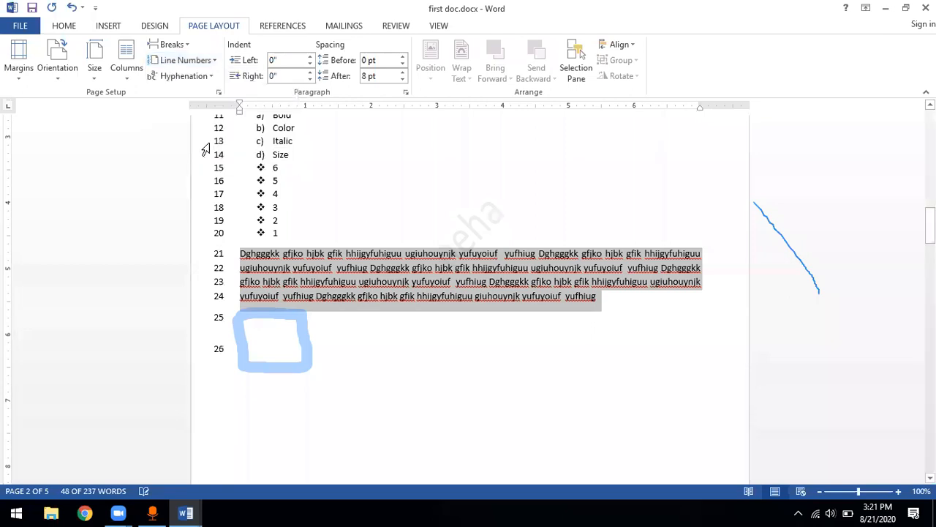
pyautogui.click(324, 296)
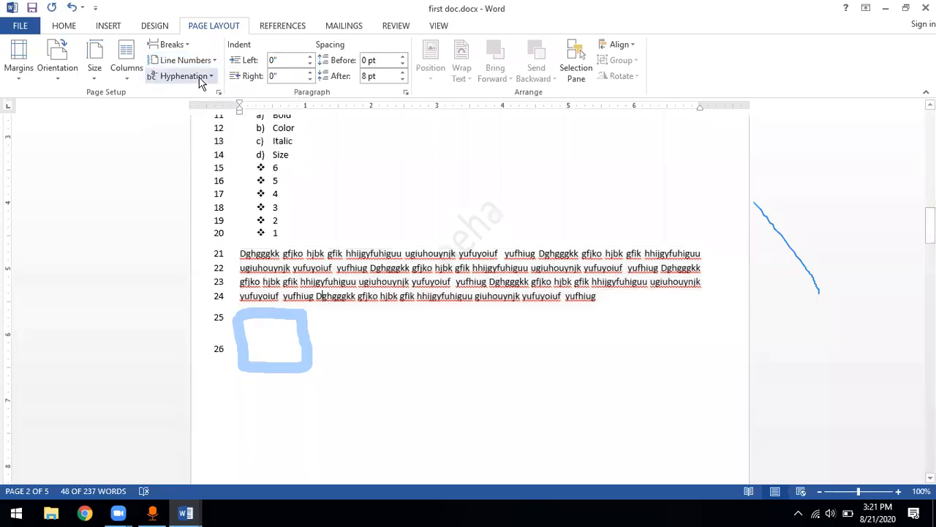
pyautogui.click(212, 62)
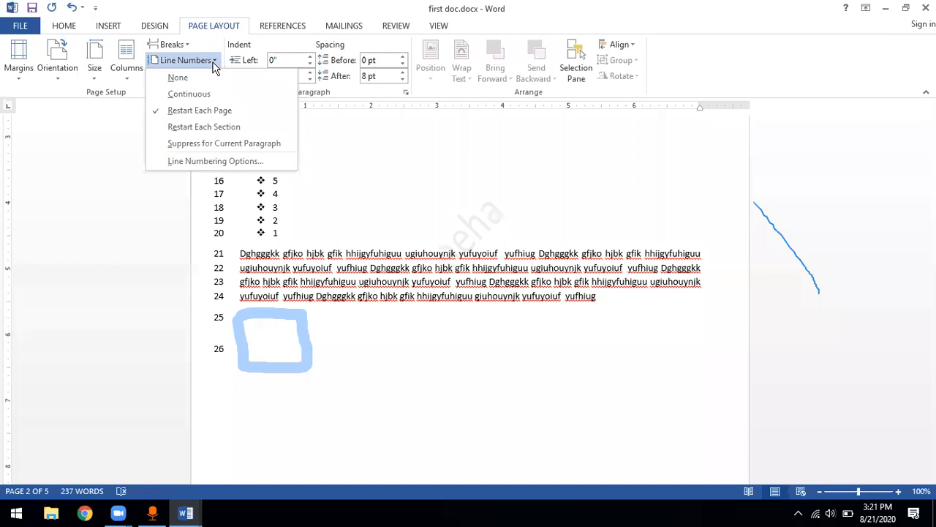
pyautogui.click(266, 228)
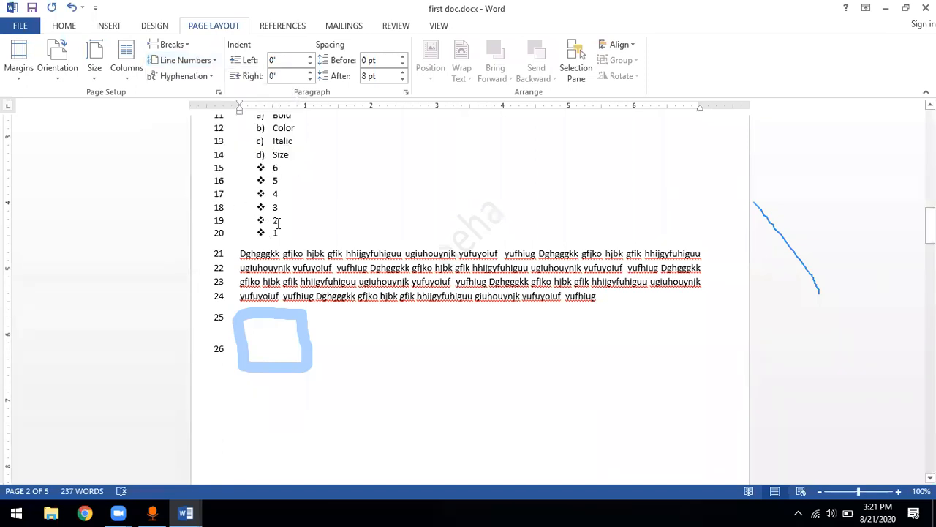
# Undo the document's line numbering and review the hyphenation options
pyautogui.hotkey('ctrl', 'a')
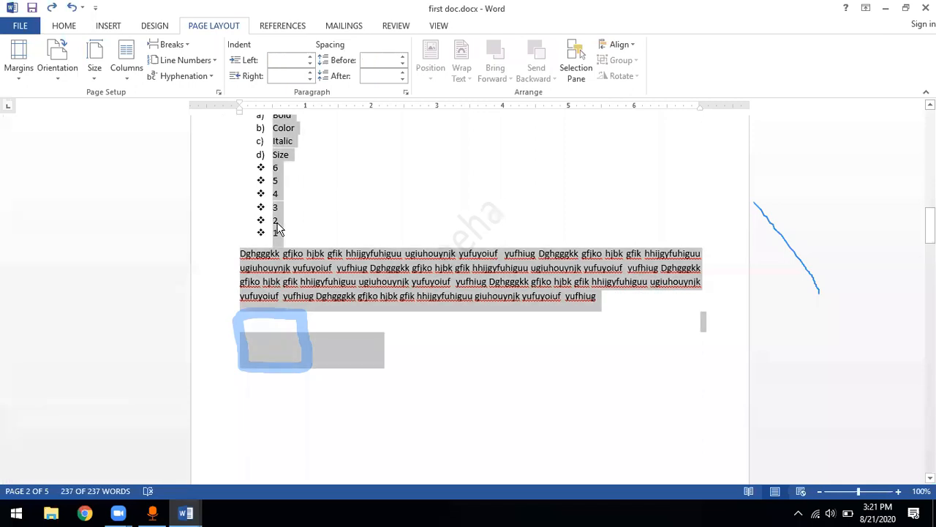
pyautogui.click(285, 213)
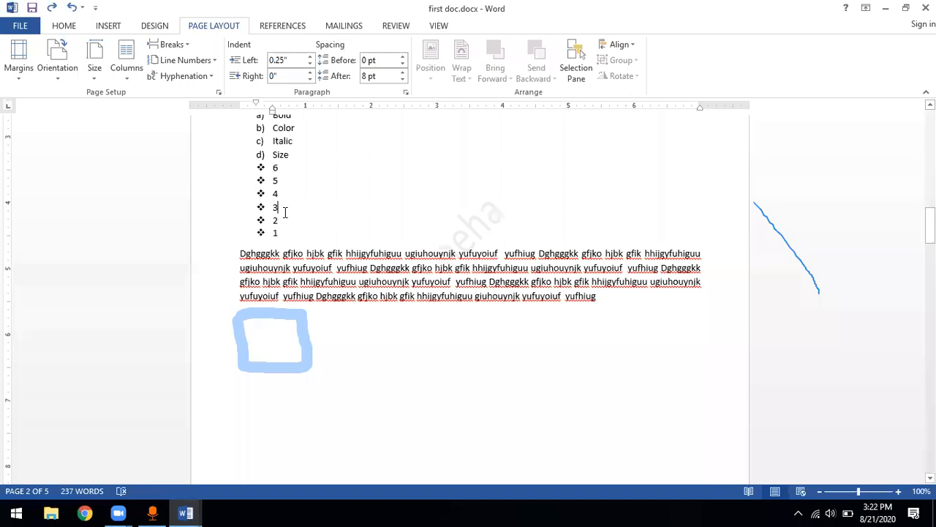
pyautogui.click(211, 76)
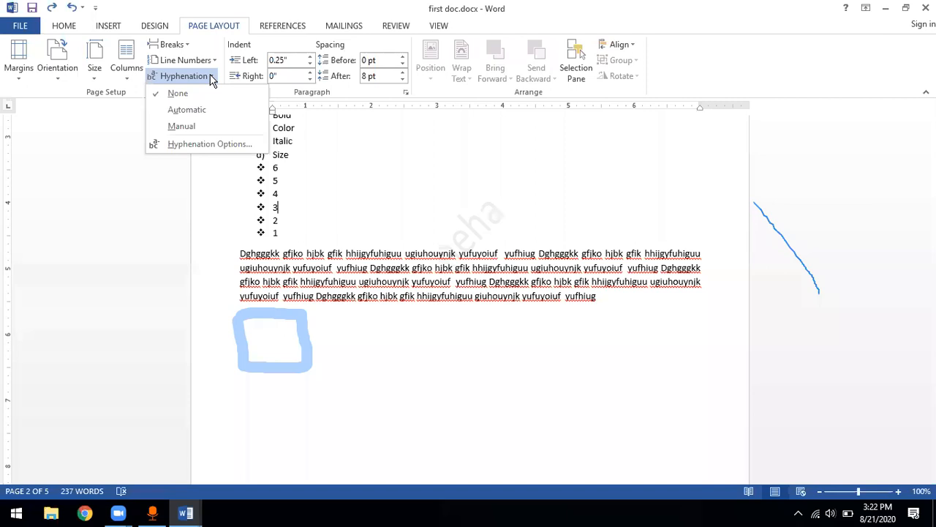
pyautogui.click(211, 76)
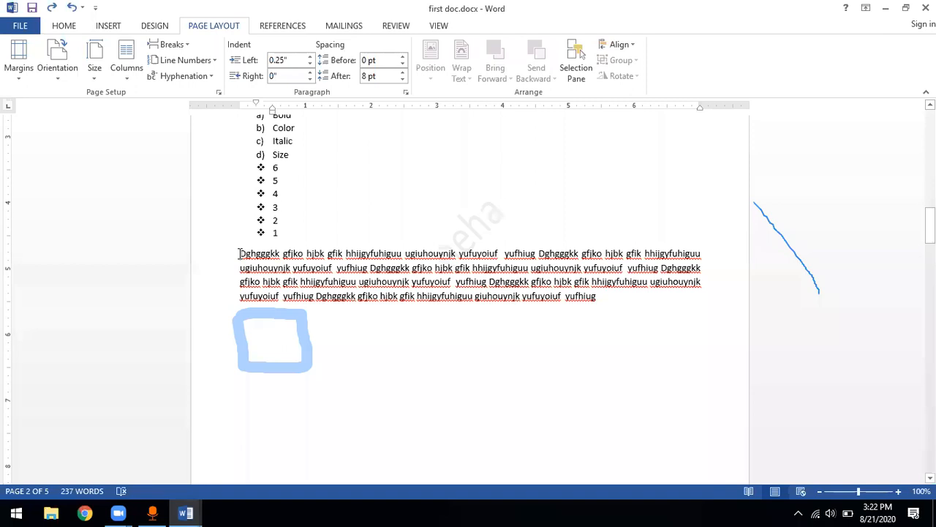
# Select the "Dghgggkk" paragraph on page 2 and increase its left indent to about 1"
pyautogui.moveTo(240, 253); pyautogui.dragTo(654, 305)
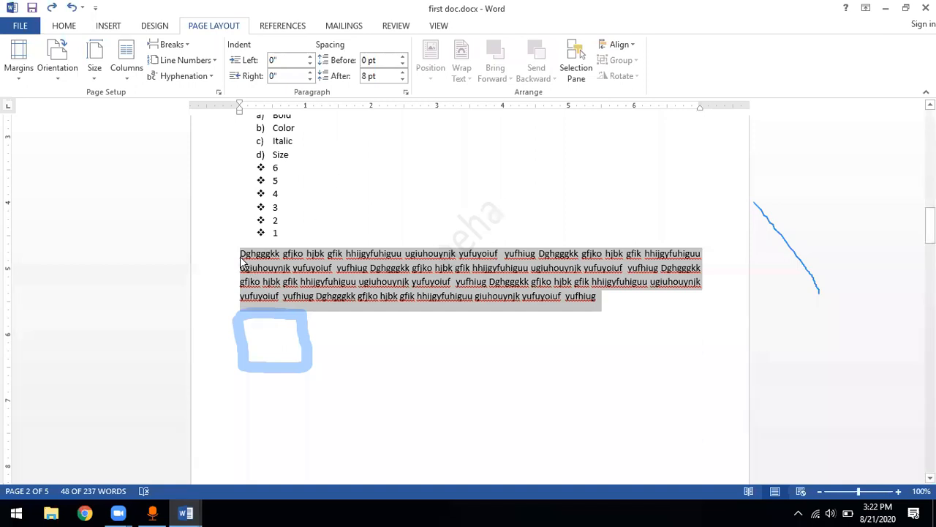
pyautogui.click(310, 58)
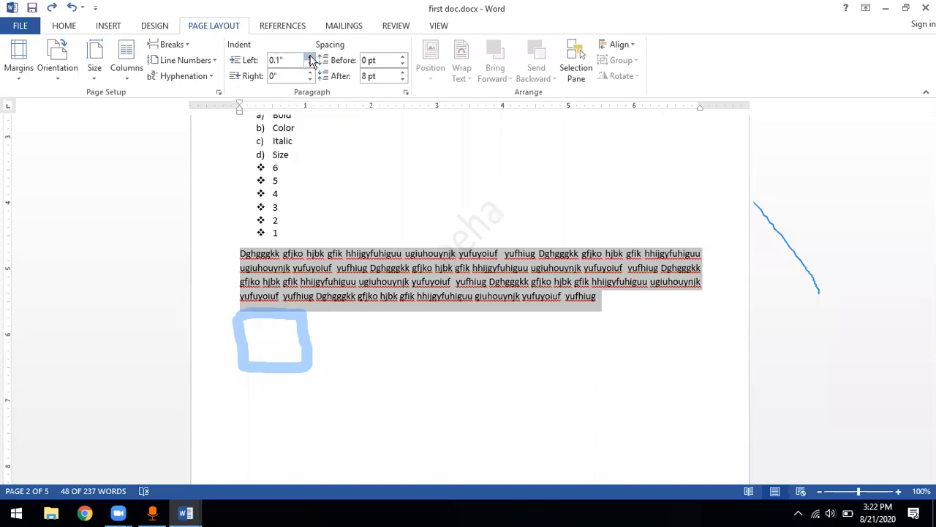
pyautogui.click(310, 58)
pyautogui.click(310, 58)
pyautogui.click(310, 58)
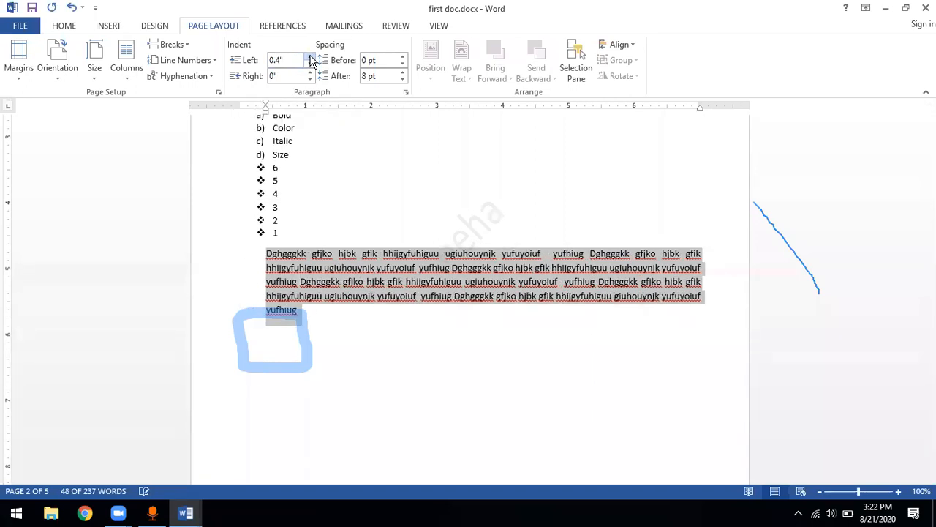
pyautogui.click(310, 57)
pyautogui.click(310, 58)
pyautogui.click(310, 58)
pyautogui.click(310, 58)
pyautogui.click(310, 58)
pyautogui.click(310, 57)
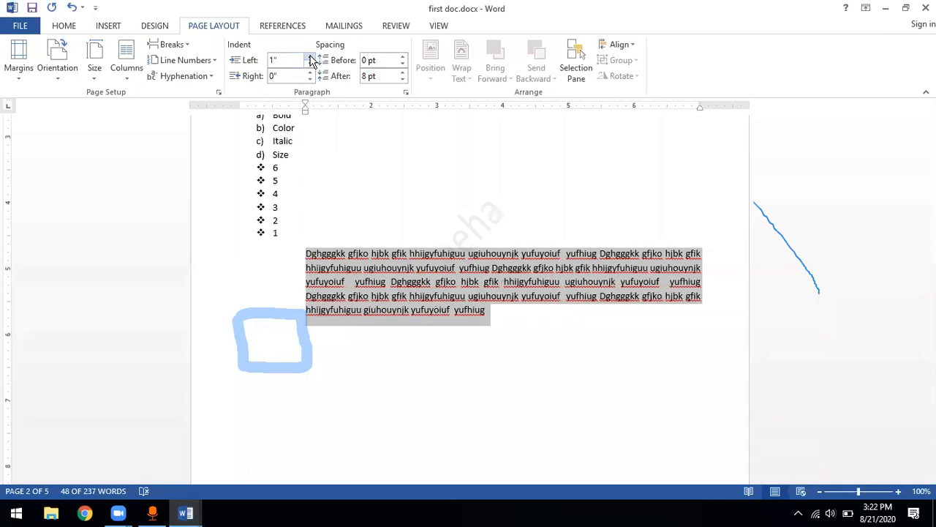
pyautogui.click(310, 58)
# Return the selected paragraph's left indent to 0"
pyautogui.click(310, 64)
pyautogui.doubleClick(310, 64)
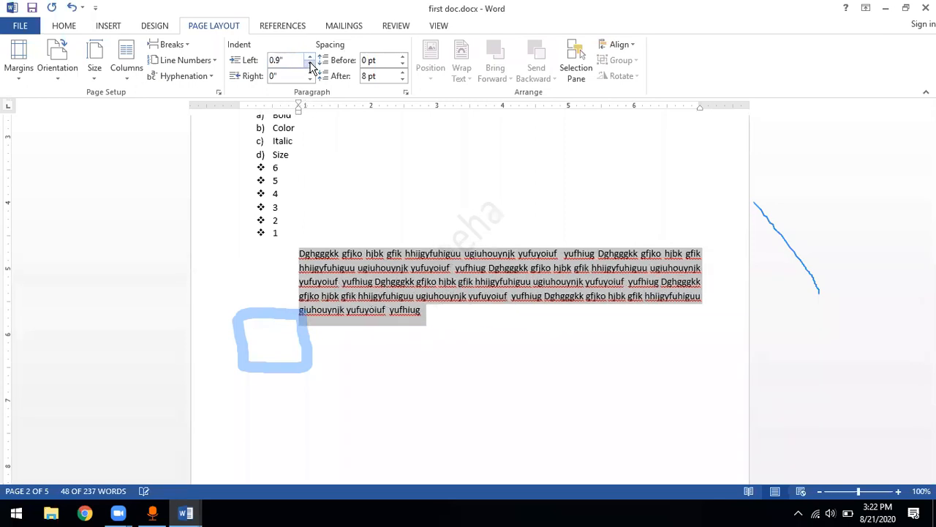
pyautogui.click(310, 64)
pyautogui.doubleClick(310, 65)
pyautogui.click(311, 64)
pyautogui.doubleClick(311, 64)
pyautogui.click(310, 64)
pyautogui.click(311, 64)
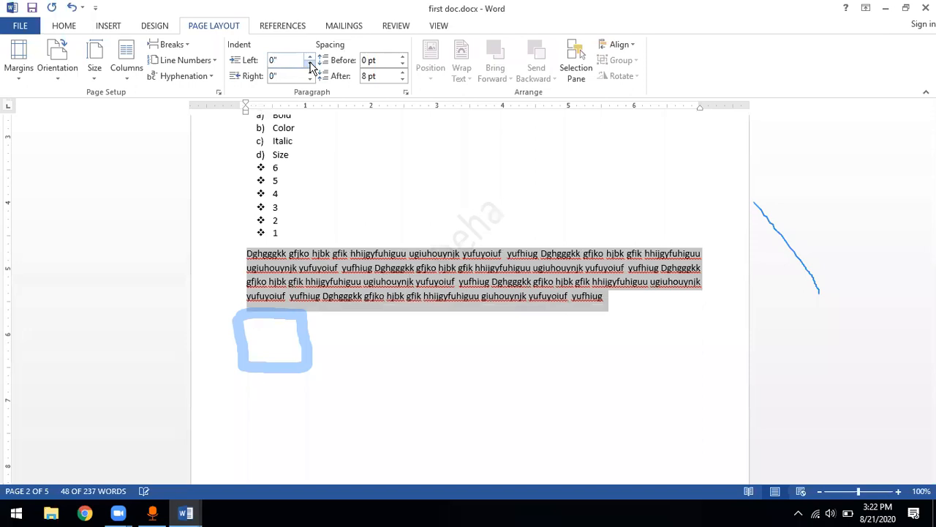
pyautogui.click(310, 64)
pyautogui.click(309, 58)
# Try a right indent above 0.4" on the selected paragraph and reset it to 0"
pyautogui.click(310, 72)
pyautogui.click(310, 72)
pyautogui.click(310, 73)
pyautogui.click(310, 73)
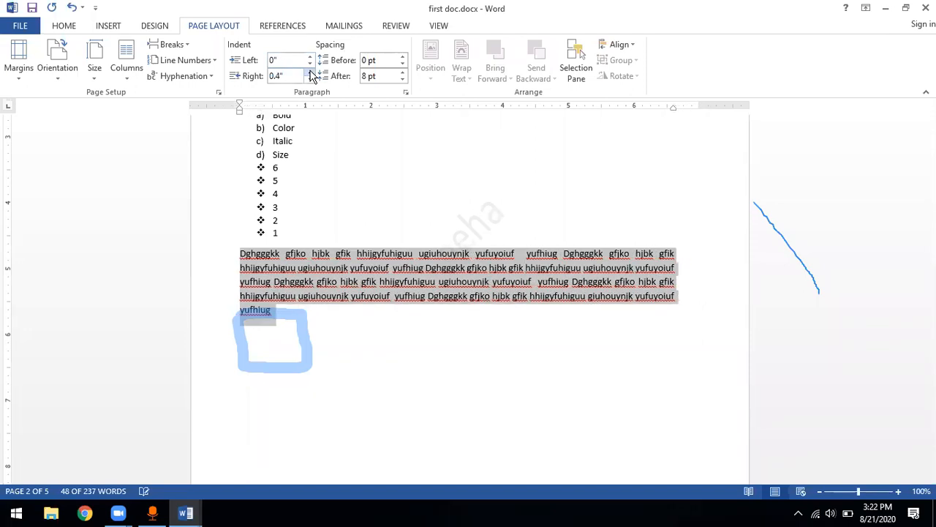
pyautogui.click(310, 73)
pyautogui.click(310, 73)
pyautogui.click(310, 79)
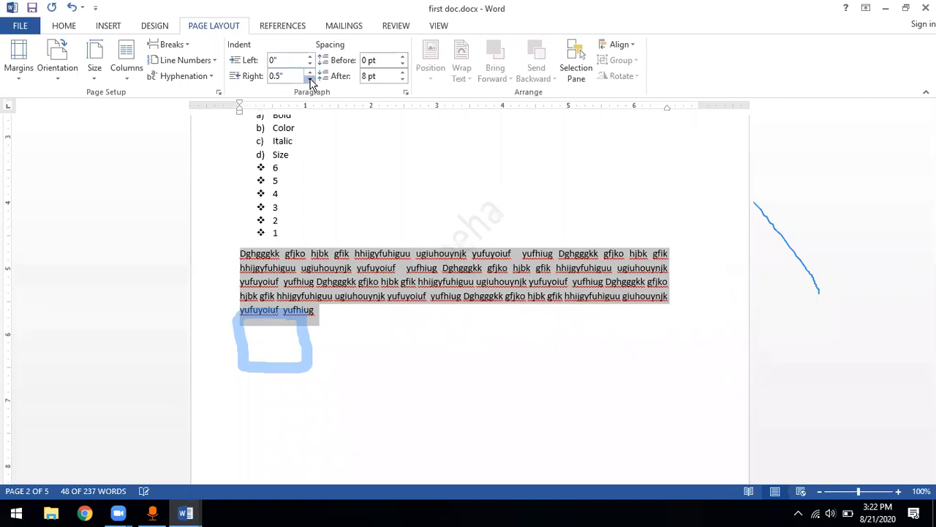
pyautogui.click(310, 79)
pyautogui.click(310, 79)
pyautogui.click(310, 79)
pyautogui.click(311, 79)
pyautogui.click(310, 79)
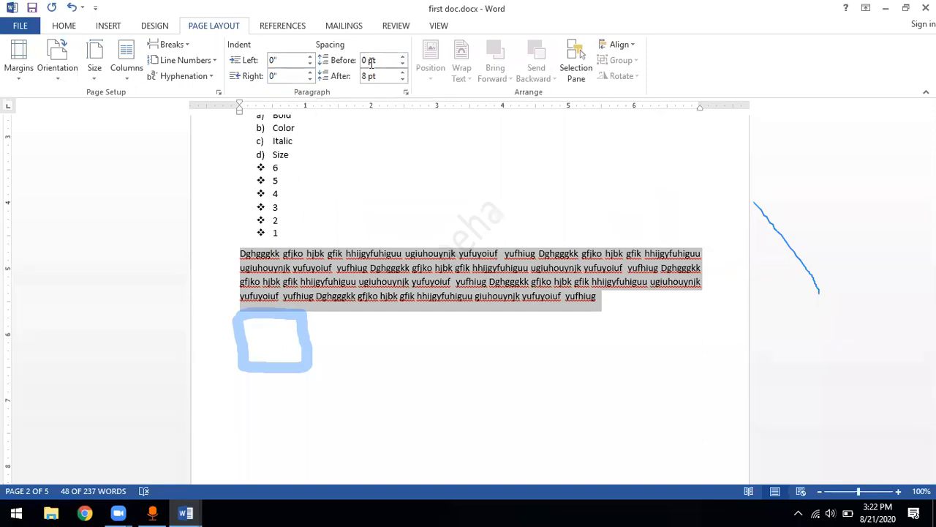
# Increase the spacing before the selected paragraph to 36 pt
pyautogui.click(403, 57)
pyautogui.click(403, 58)
pyautogui.click(403, 57)
pyautogui.click(403, 57)
pyautogui.click(403, 57)
pyautogui.click(403, 57)
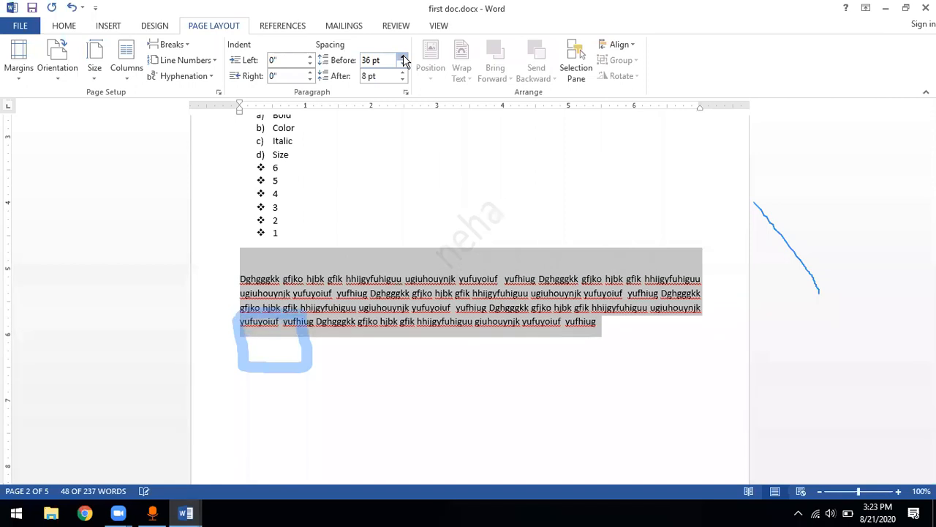
# Reset the selected paragraph's spacing before to 0 pt and increase its spacing after to 30 pt
pyautogui.click(402, 64)
pyautogui.click(402, 64)
pyautogui.click(402, 65)
pyautogui.click(402, 65)
pyautogui.click(403, 65)
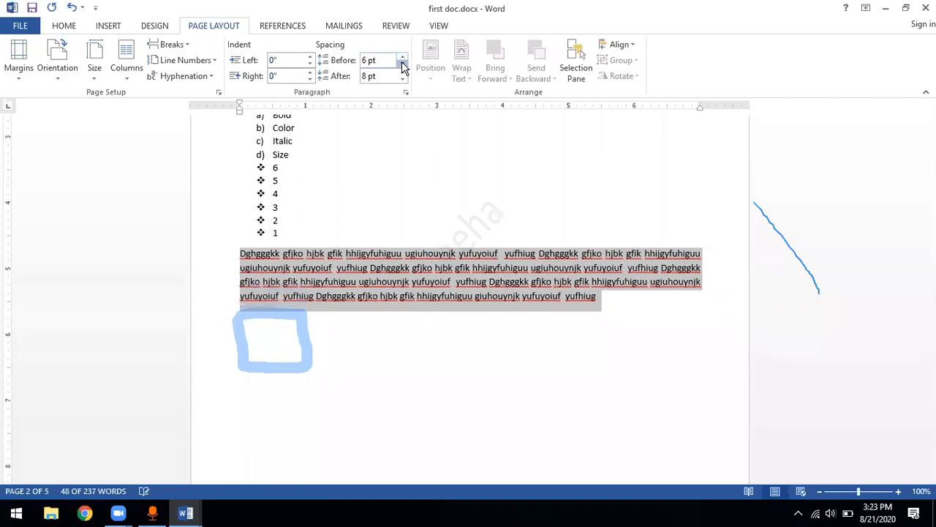
pyautogui.click(402, 64)
pyautogui.click(403, 72)
pyautogui.click(403, 73)
pyautogui.click(403, 73)
pyautogui.click(403, 72)
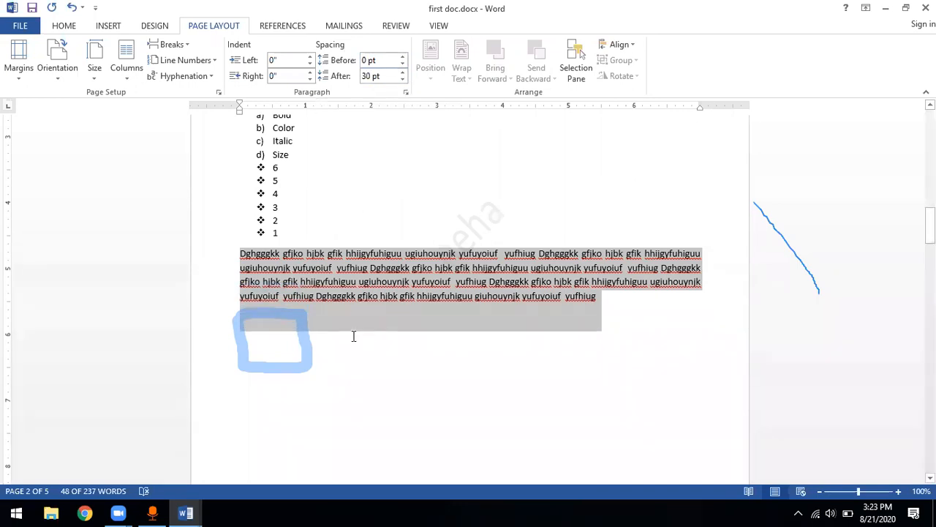
# Add the text "guiiyio" below the "Dghgggkk" paragraph and re-create the paragraph break in front of it
pyautogui.click(333, 350)
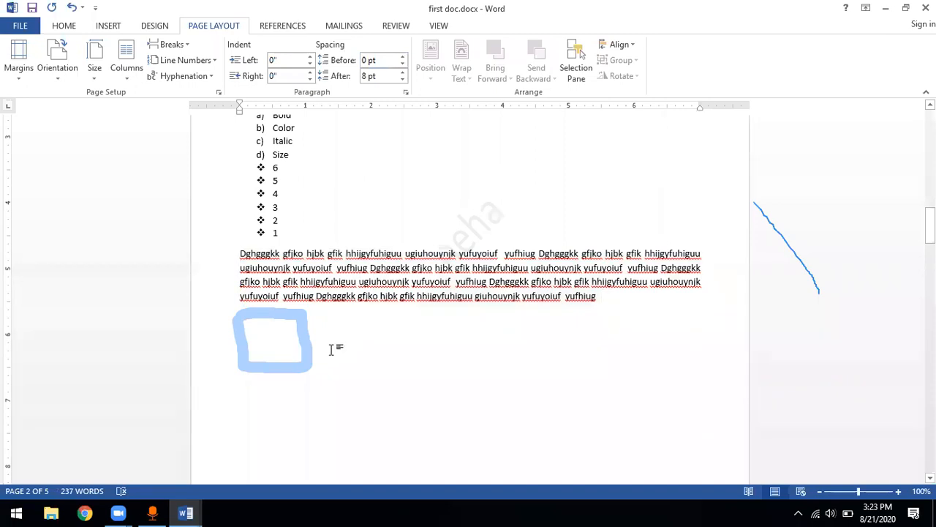
pyautogui.write('guiiyio')
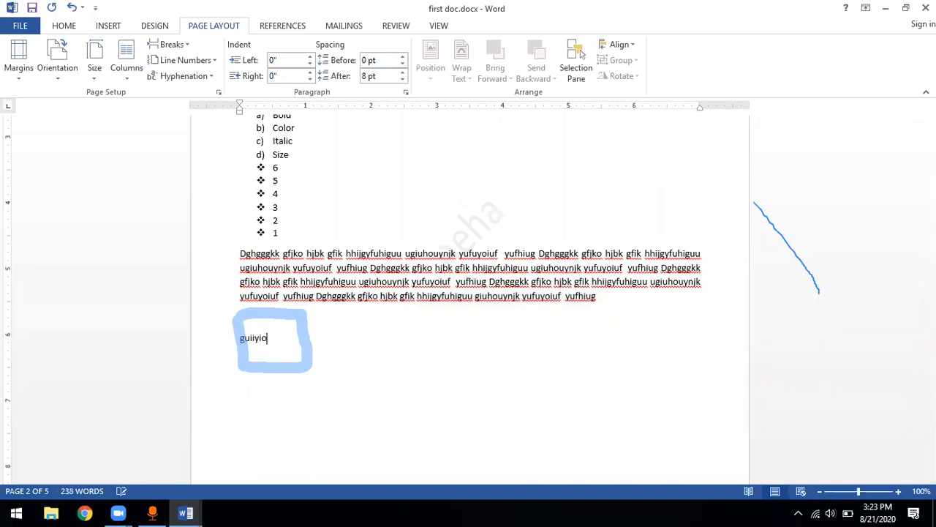
pyautogui.click(240, 339)
pyautogui.press('BackSpace')
pyautogui.press('Return')
pyautogui.press('Up')
pyautogui.press('Up')
pyautogui.press('Up')
pyautogui.press('Up')
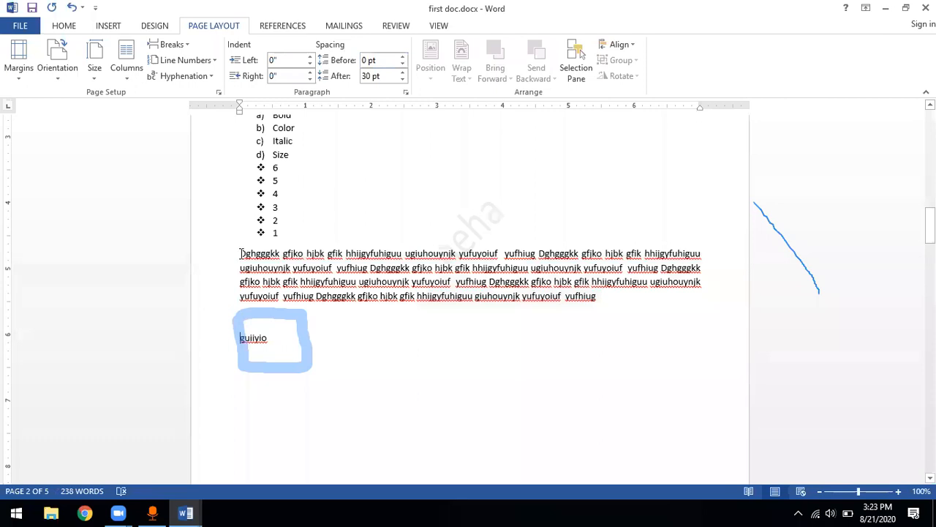
# Select text in the "Dghgggkk" paragraph and examine the available object alignment options without applying any
pyautogui.tripleClick(250, 302)
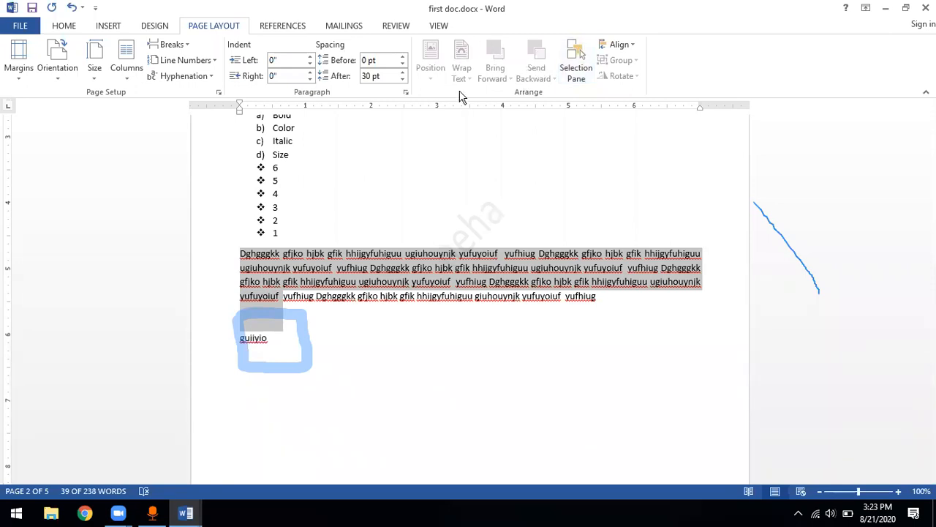
pyautogui.click(632, 46)
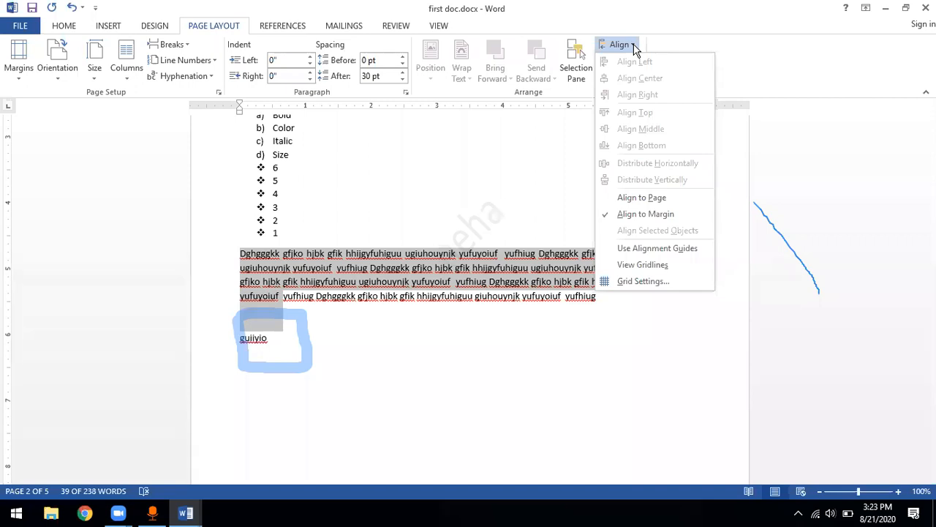
pyautogui.click(631, 46)
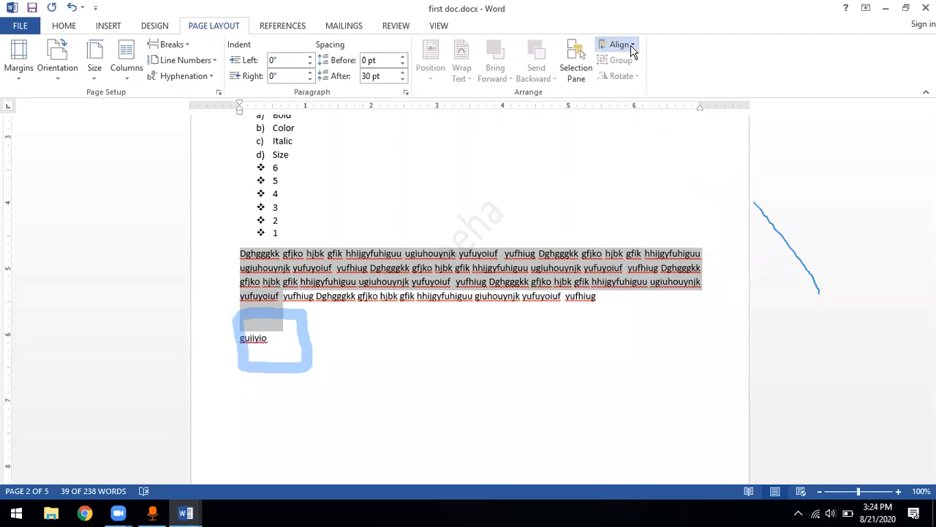
pyautogui.click(633, 46)
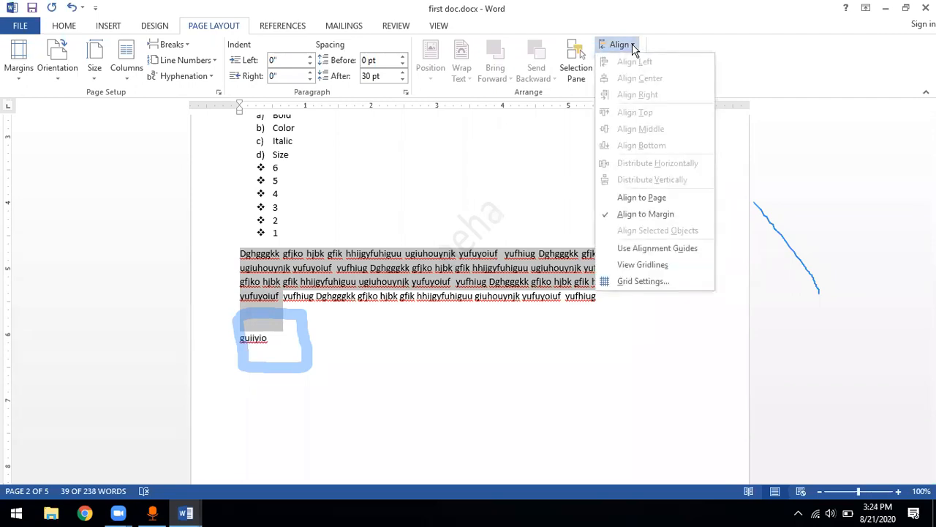
pyautogui.click(517, 215)
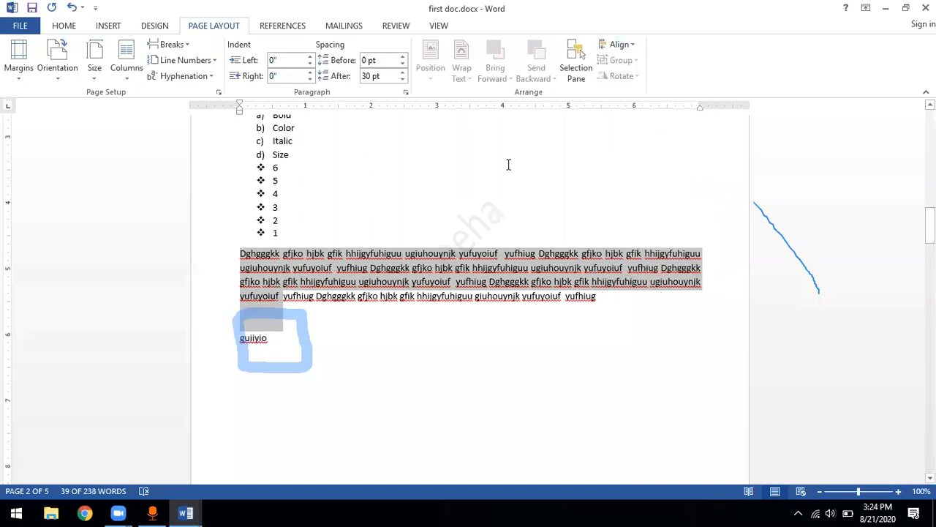
pyautogui.click(619, 45)
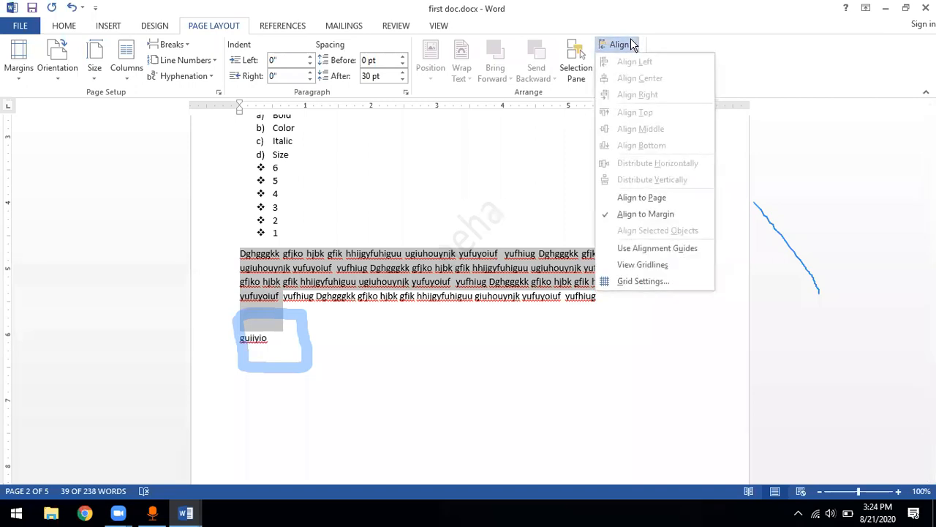
pyautogui.click(488, 264)
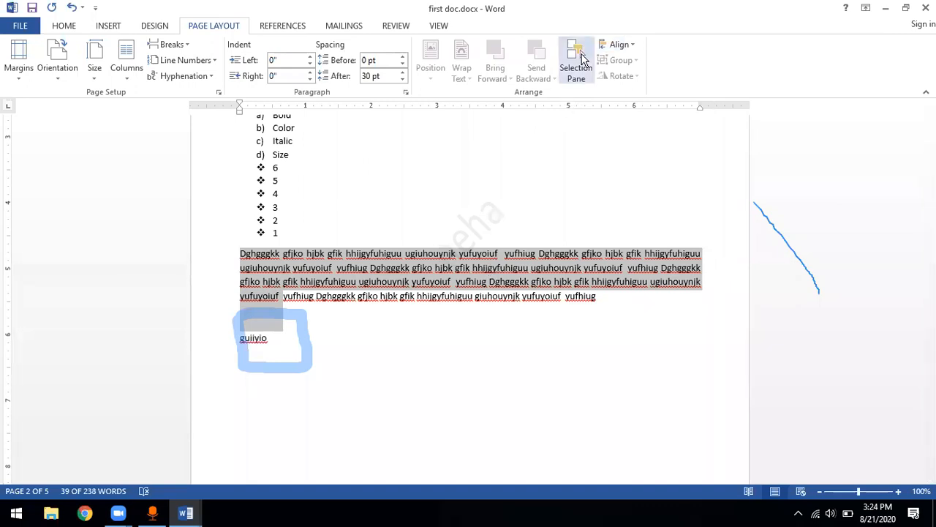
# Open the Selection pane and examine its options, including Show All, while selecting and deselecting document text
pyautogui.click(578, 62)
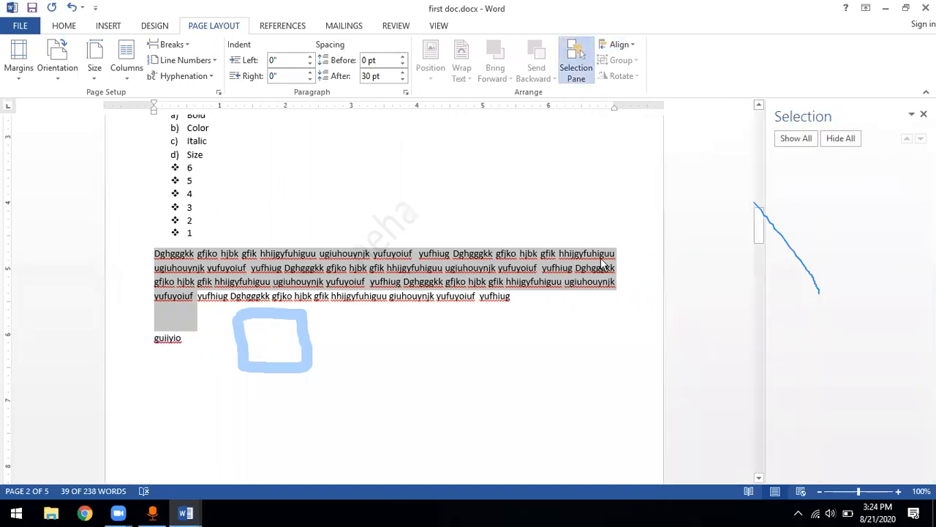
pyautogui.click(545, 254)
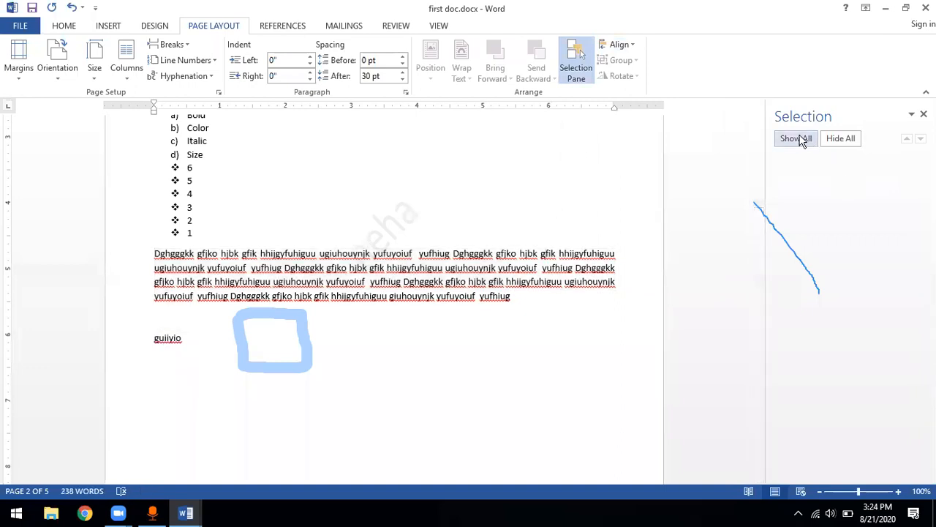
pyautogui.tripleClick(516, 297)
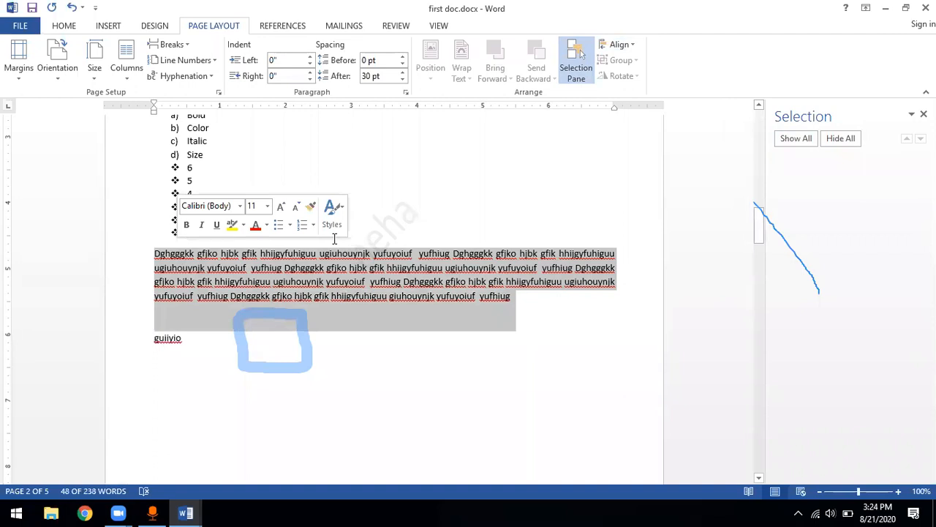
pyautogui.hotkey('ctrl', 'a')
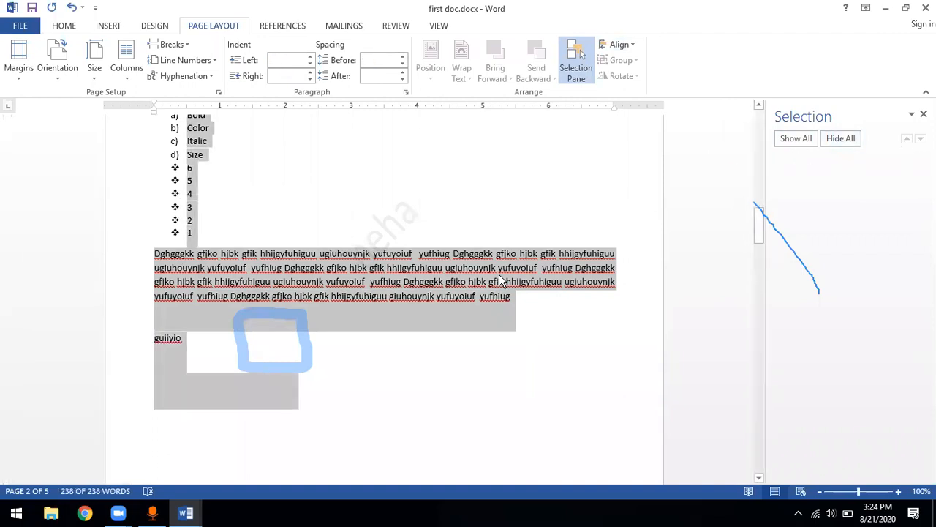
pyautogui.click(501, 280)
pyautogui.click(912, 115)
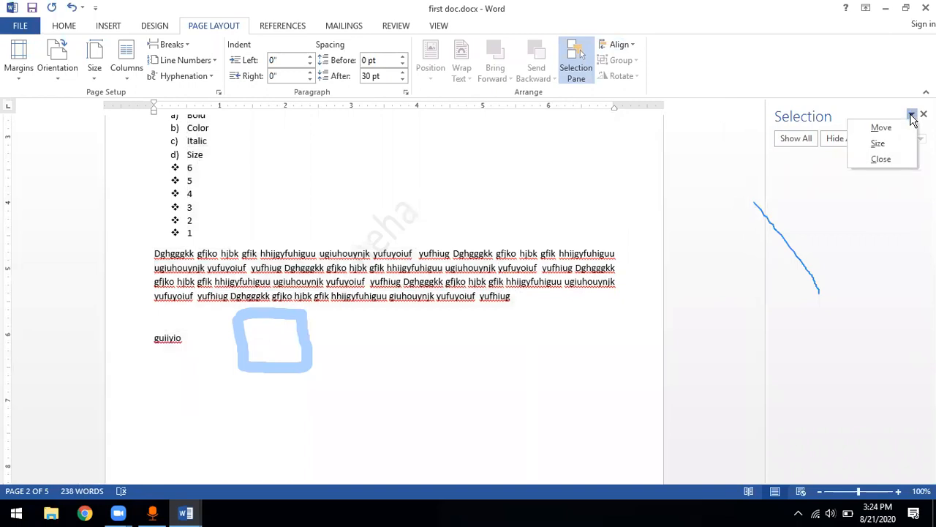
pyautogui.click(870, 201)
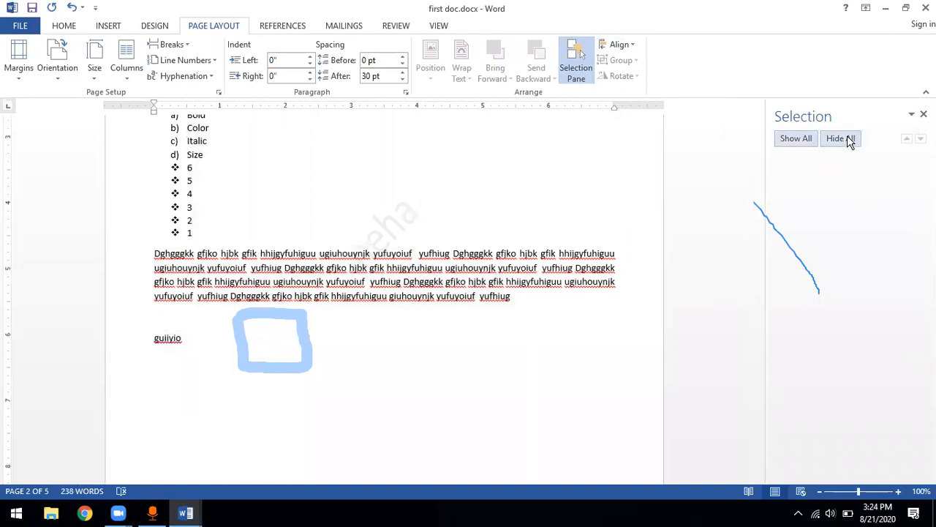
pyautogui.click(792, 139)
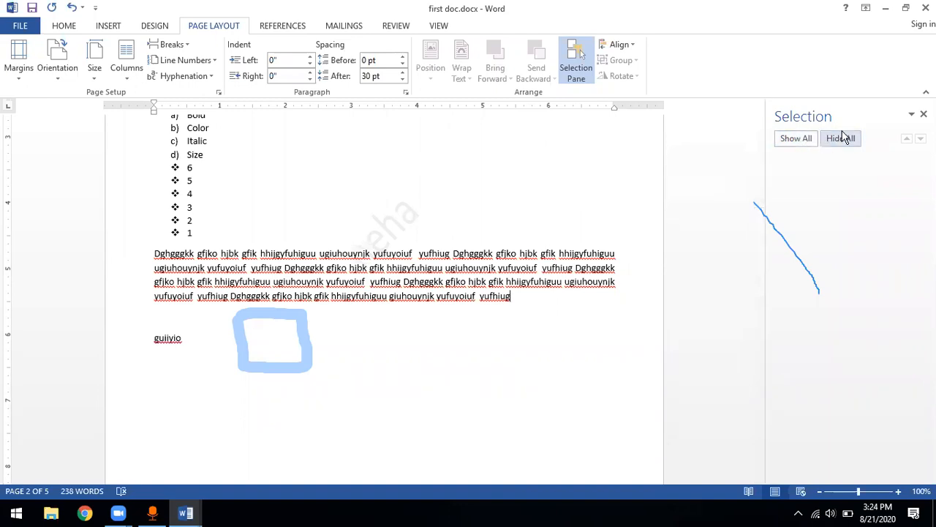
# Search the document for the word "gfjko" from the first line, and close the Selection and Navigation panes
pyautogui.doubleClick(516, 253)
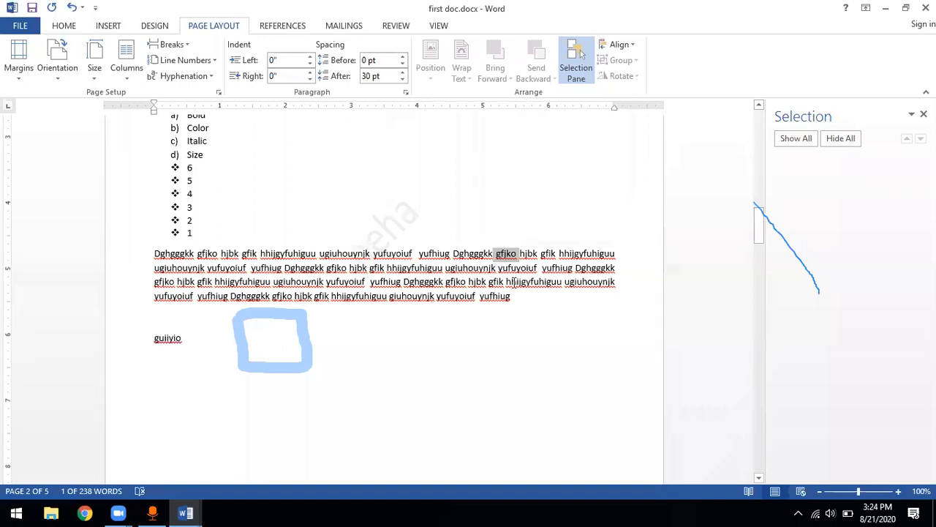
pyautogui.hotkey('ctrl', 'f')
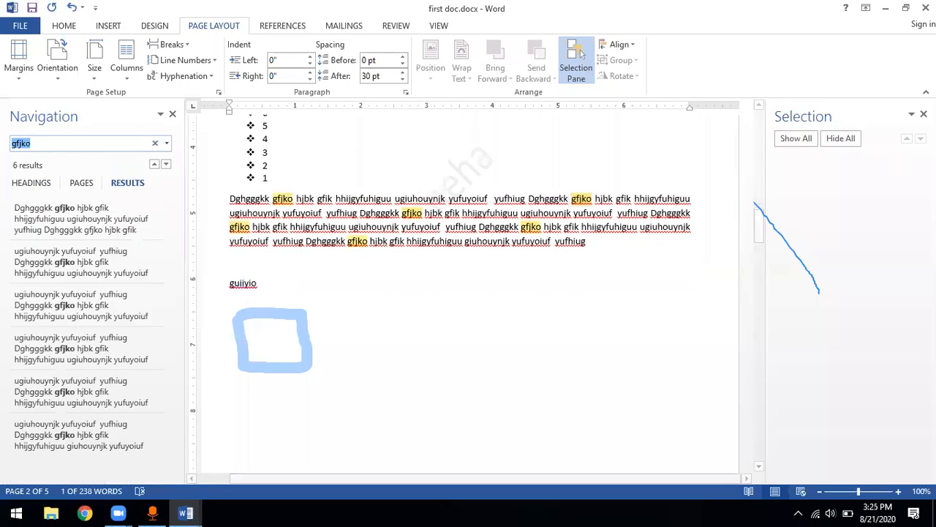
pyautogui.click(923, 114)
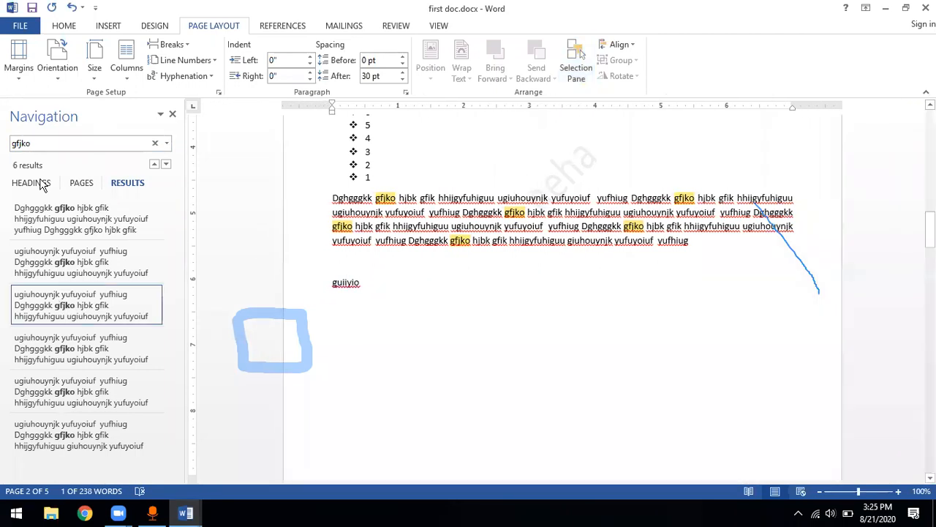
pyautogui.click(173, 117)
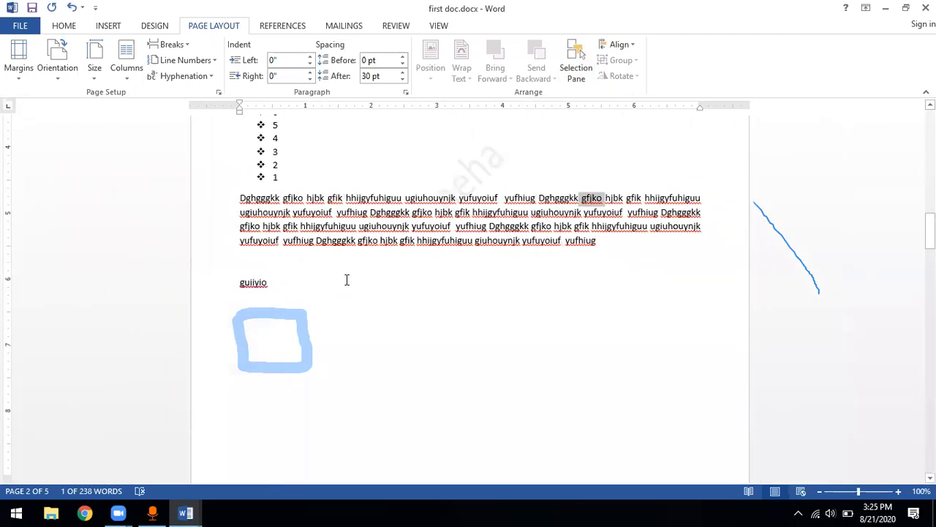
# Reopen the document search and replace the search term with "deep"
pyautogui.hotkey('ctrl', 'f')
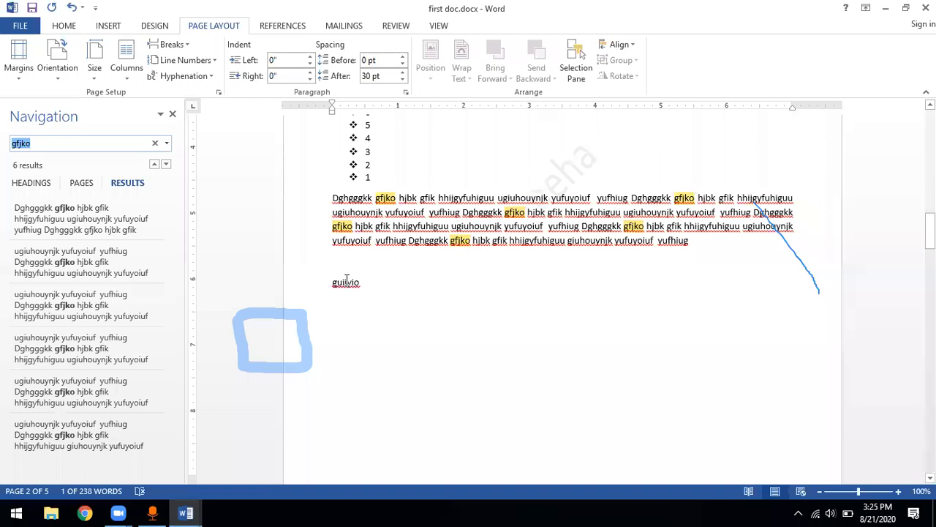
pyautogui.click(37, 144)
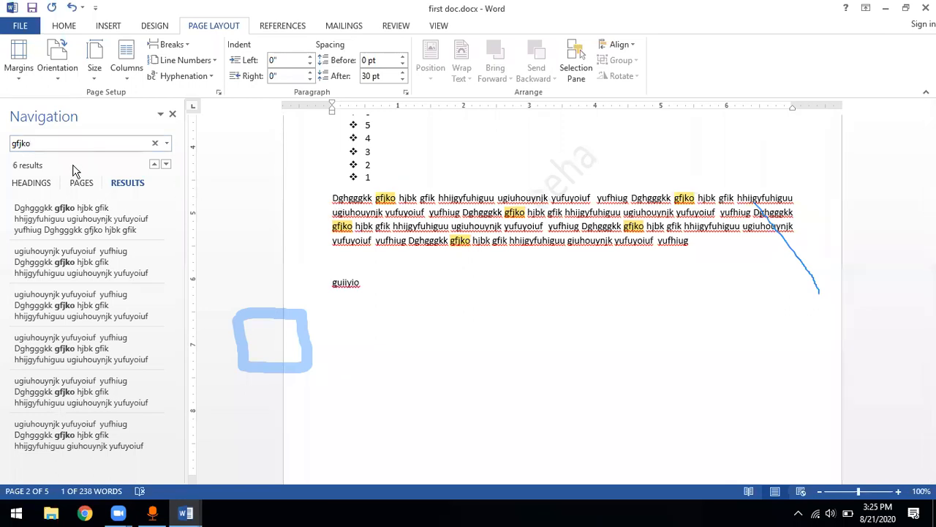
pyautogui.click(40, 144)
pyautogui.press('BackSpace')
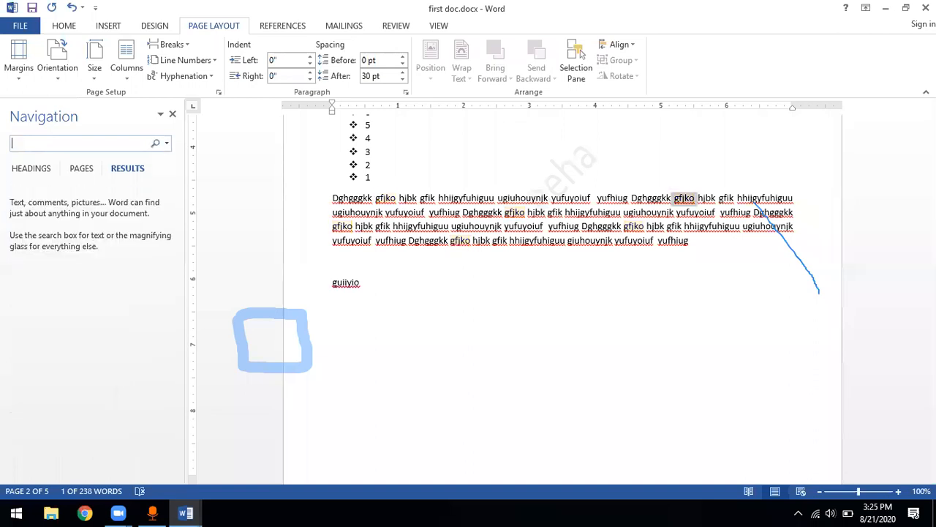
pyautogui.write('s')
pyautogui.press('BackSpace')
pyautogui.write('dee')
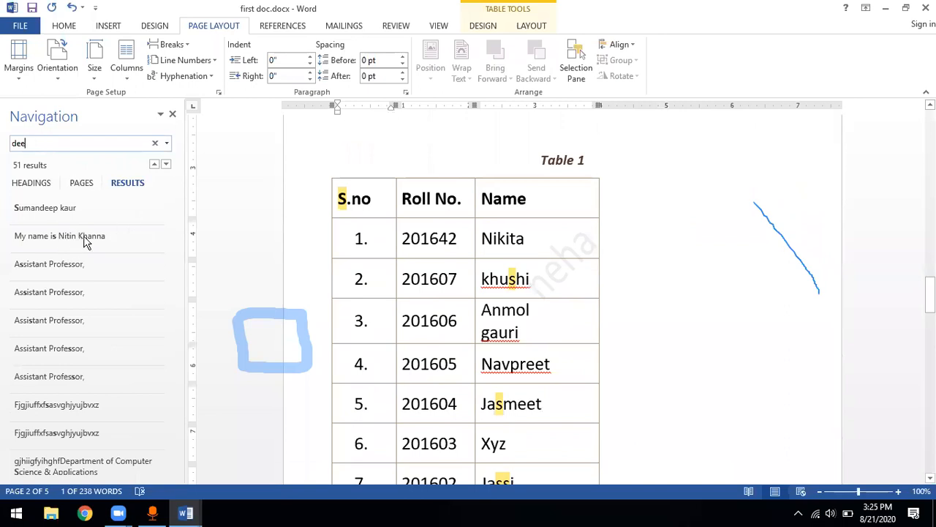
pyautogui.write('p')
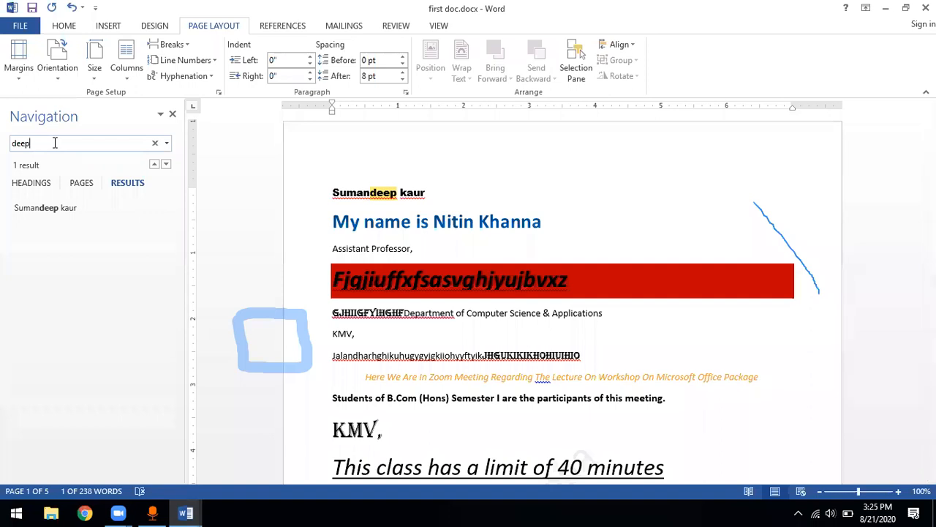